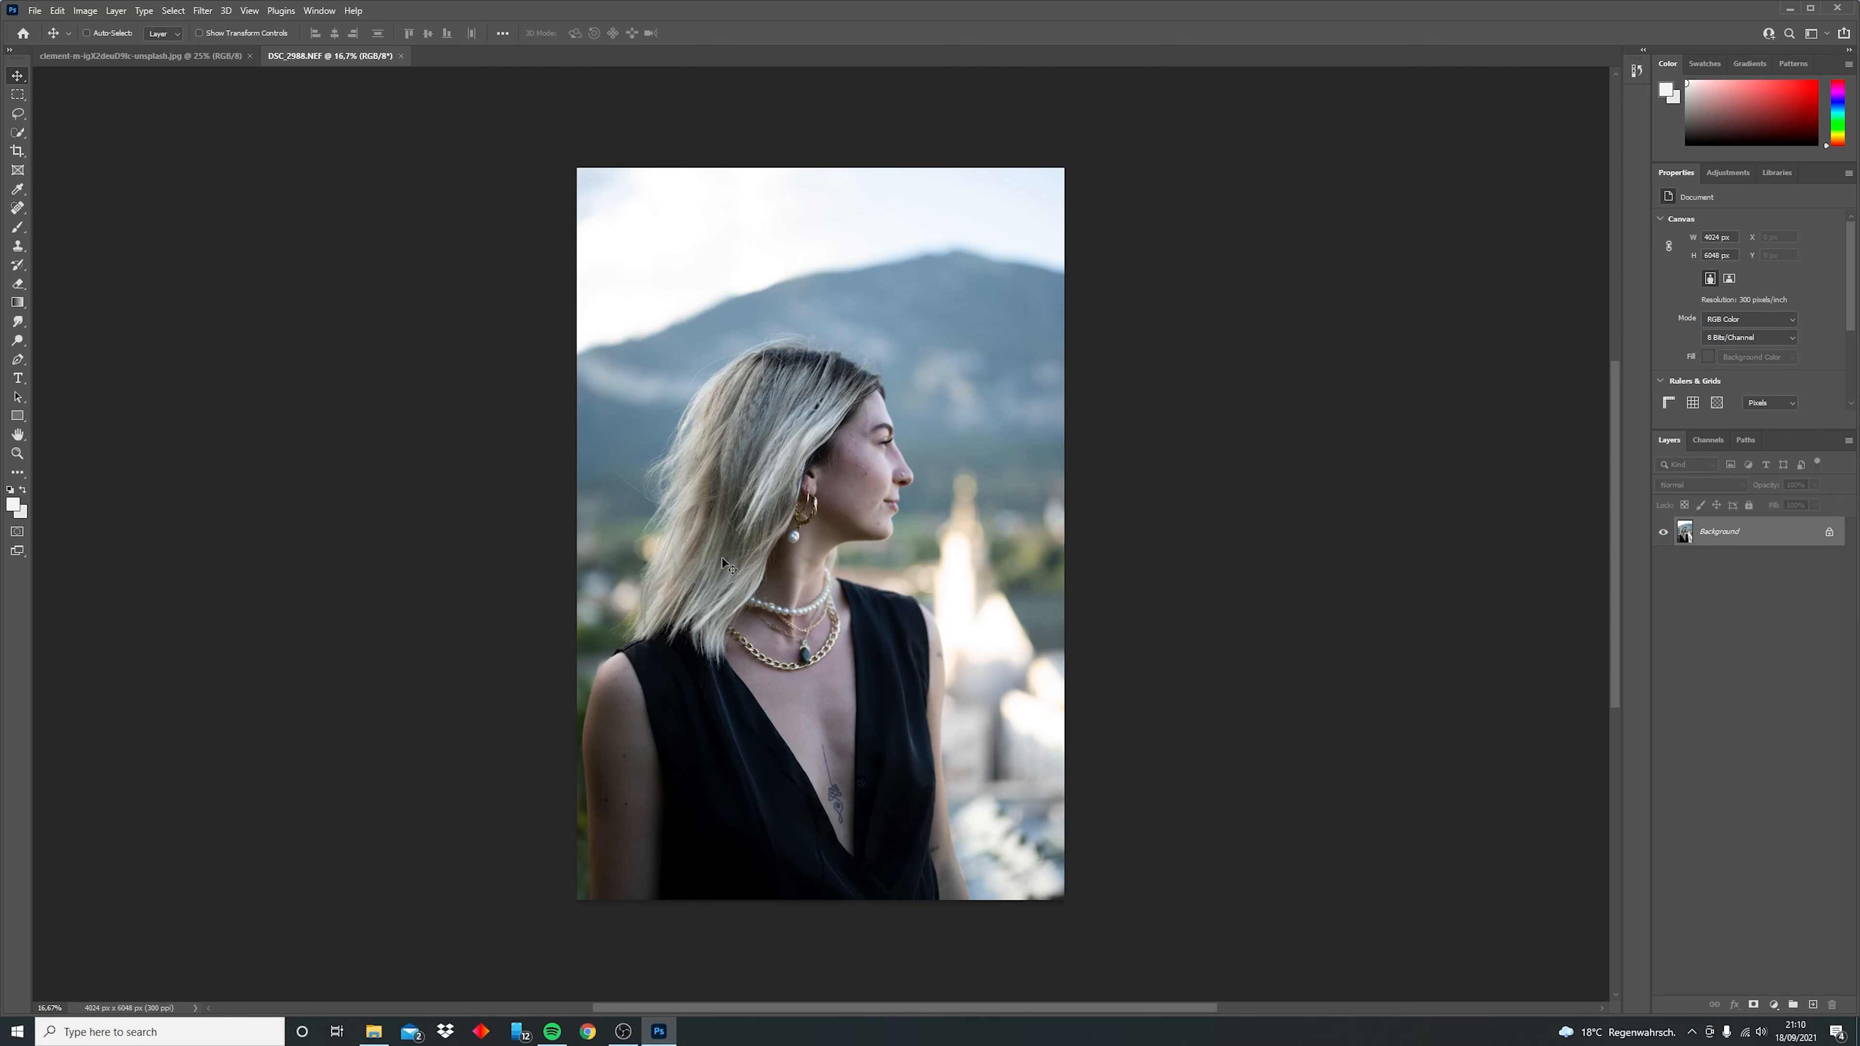
Bring the portrait photo from DSC_2988.NEF into the forest photo's document as a new layer covering the canvas.
click(156, 57)
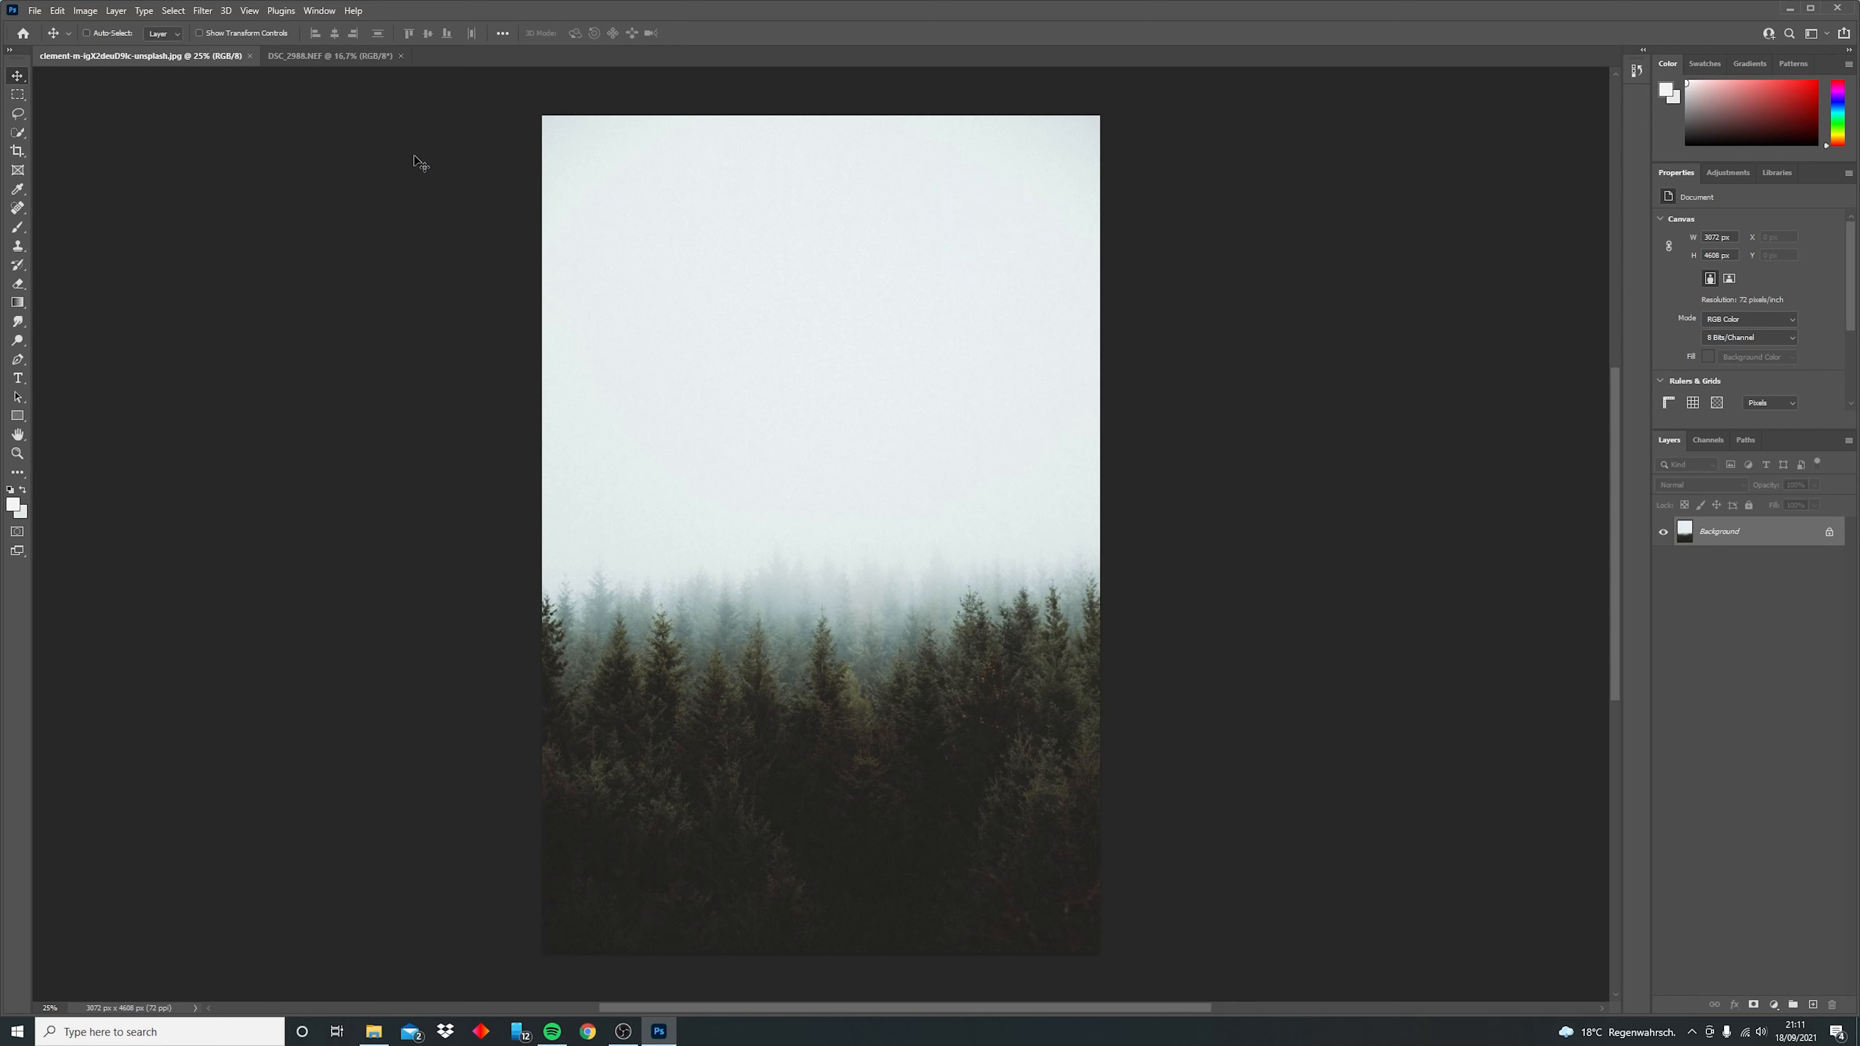
click(308, 56)
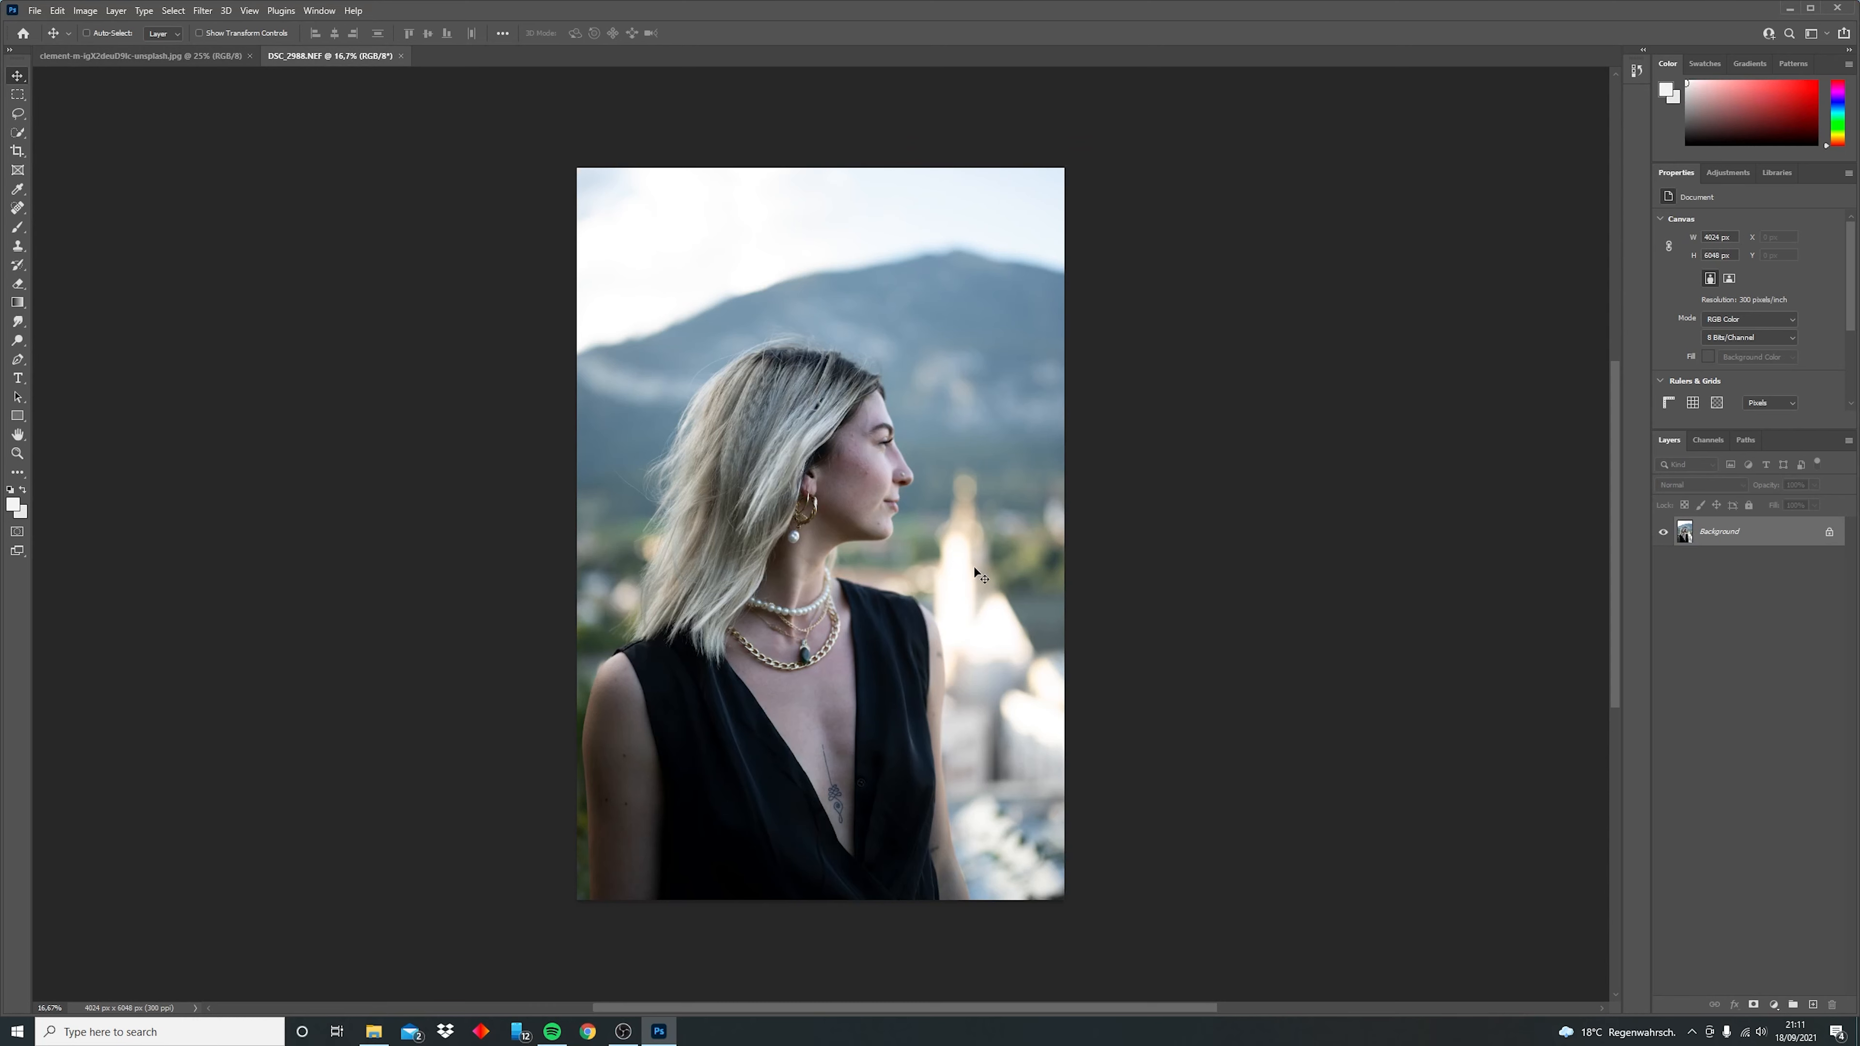
key(v)
drag(950, 602, 840, 578)
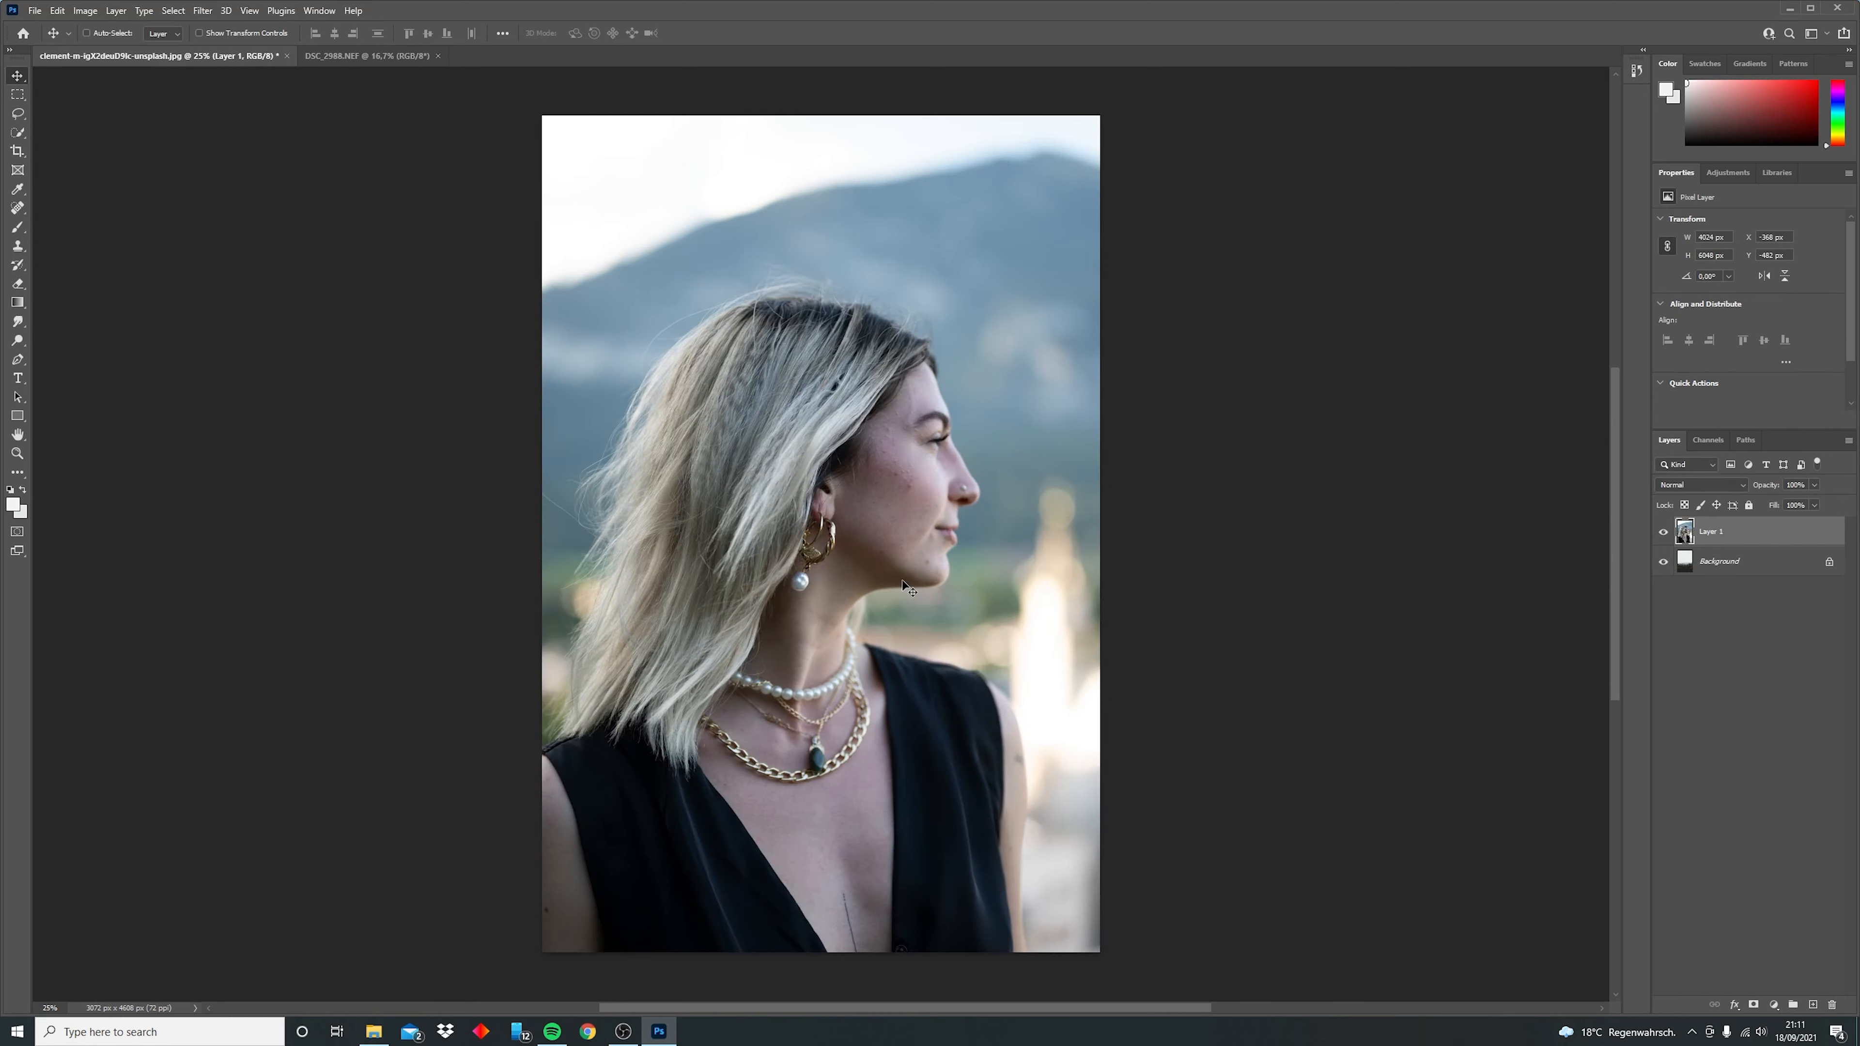
Convert the locked forest Background into a regular layer named Layer 0.
double_click(1741, 575)
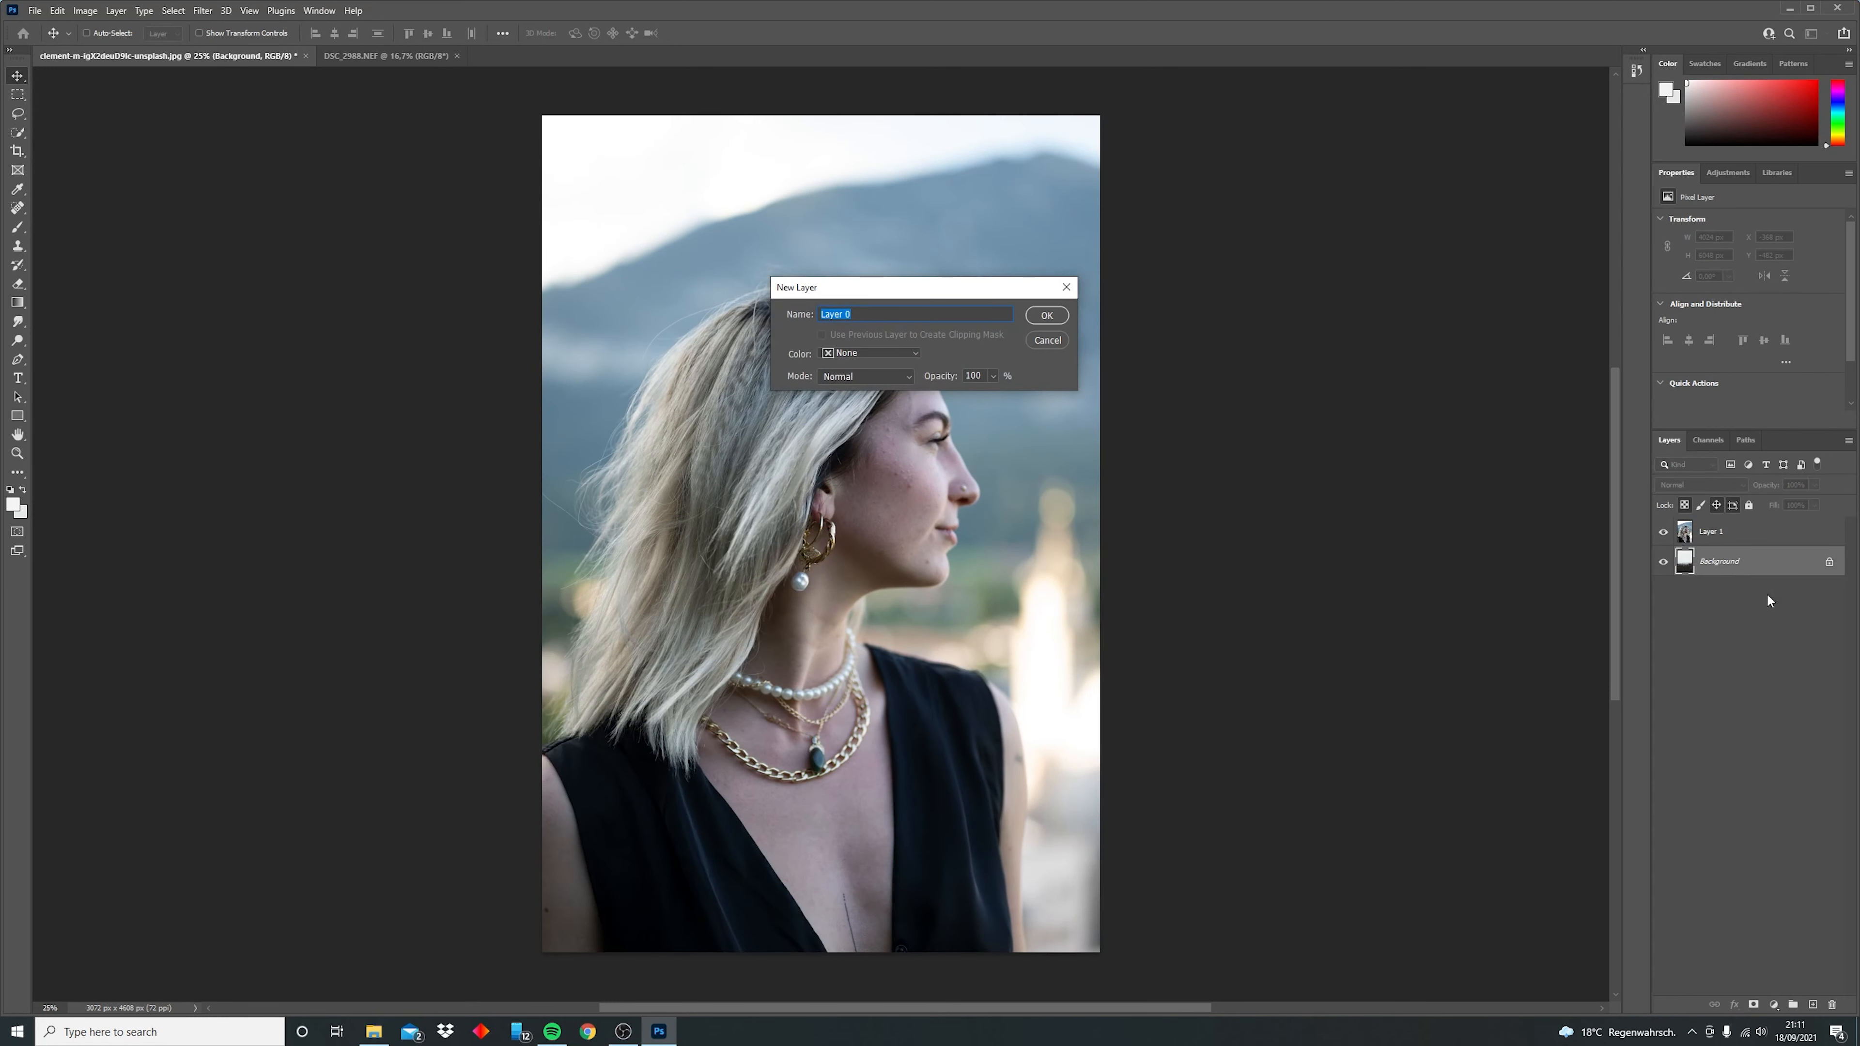
click(1045, 316)
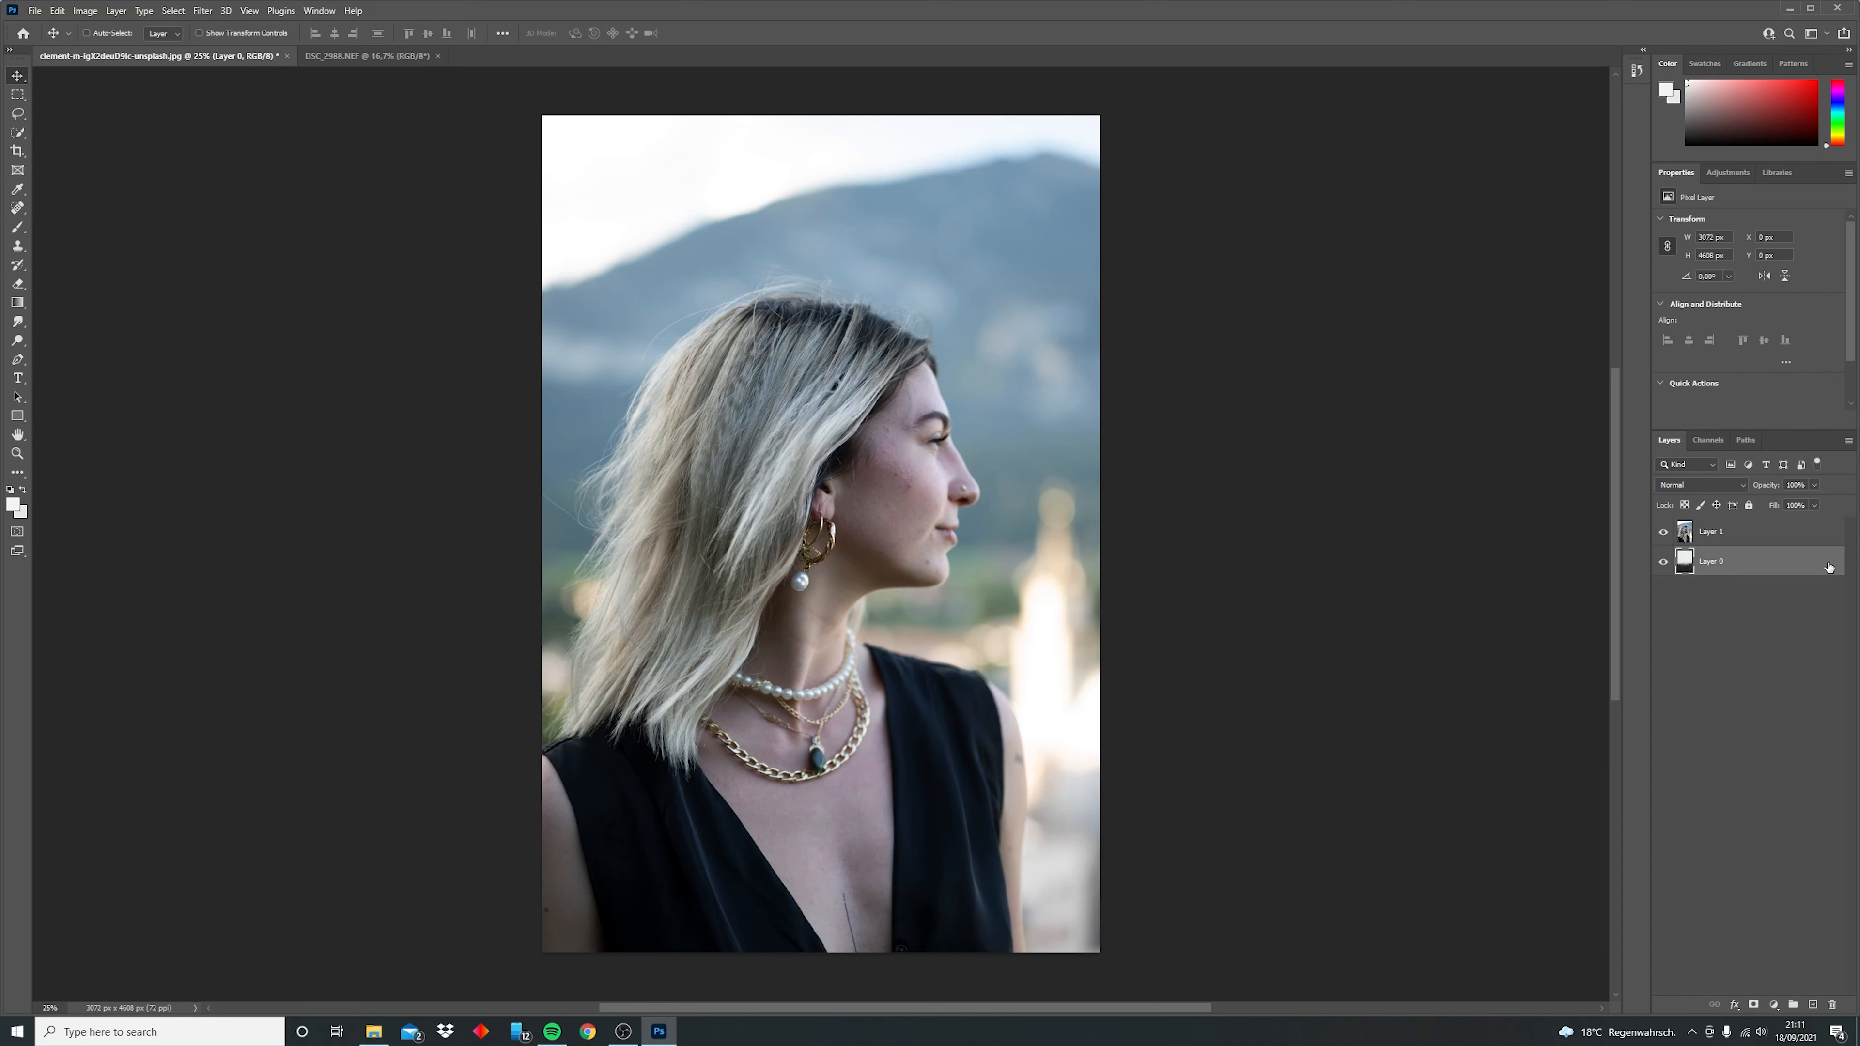
click(1724, 540)
click(1732, 568)
Select the woman on the portrait layer using Select Subject with the Quick Selection Tool.
click(1715, 542)
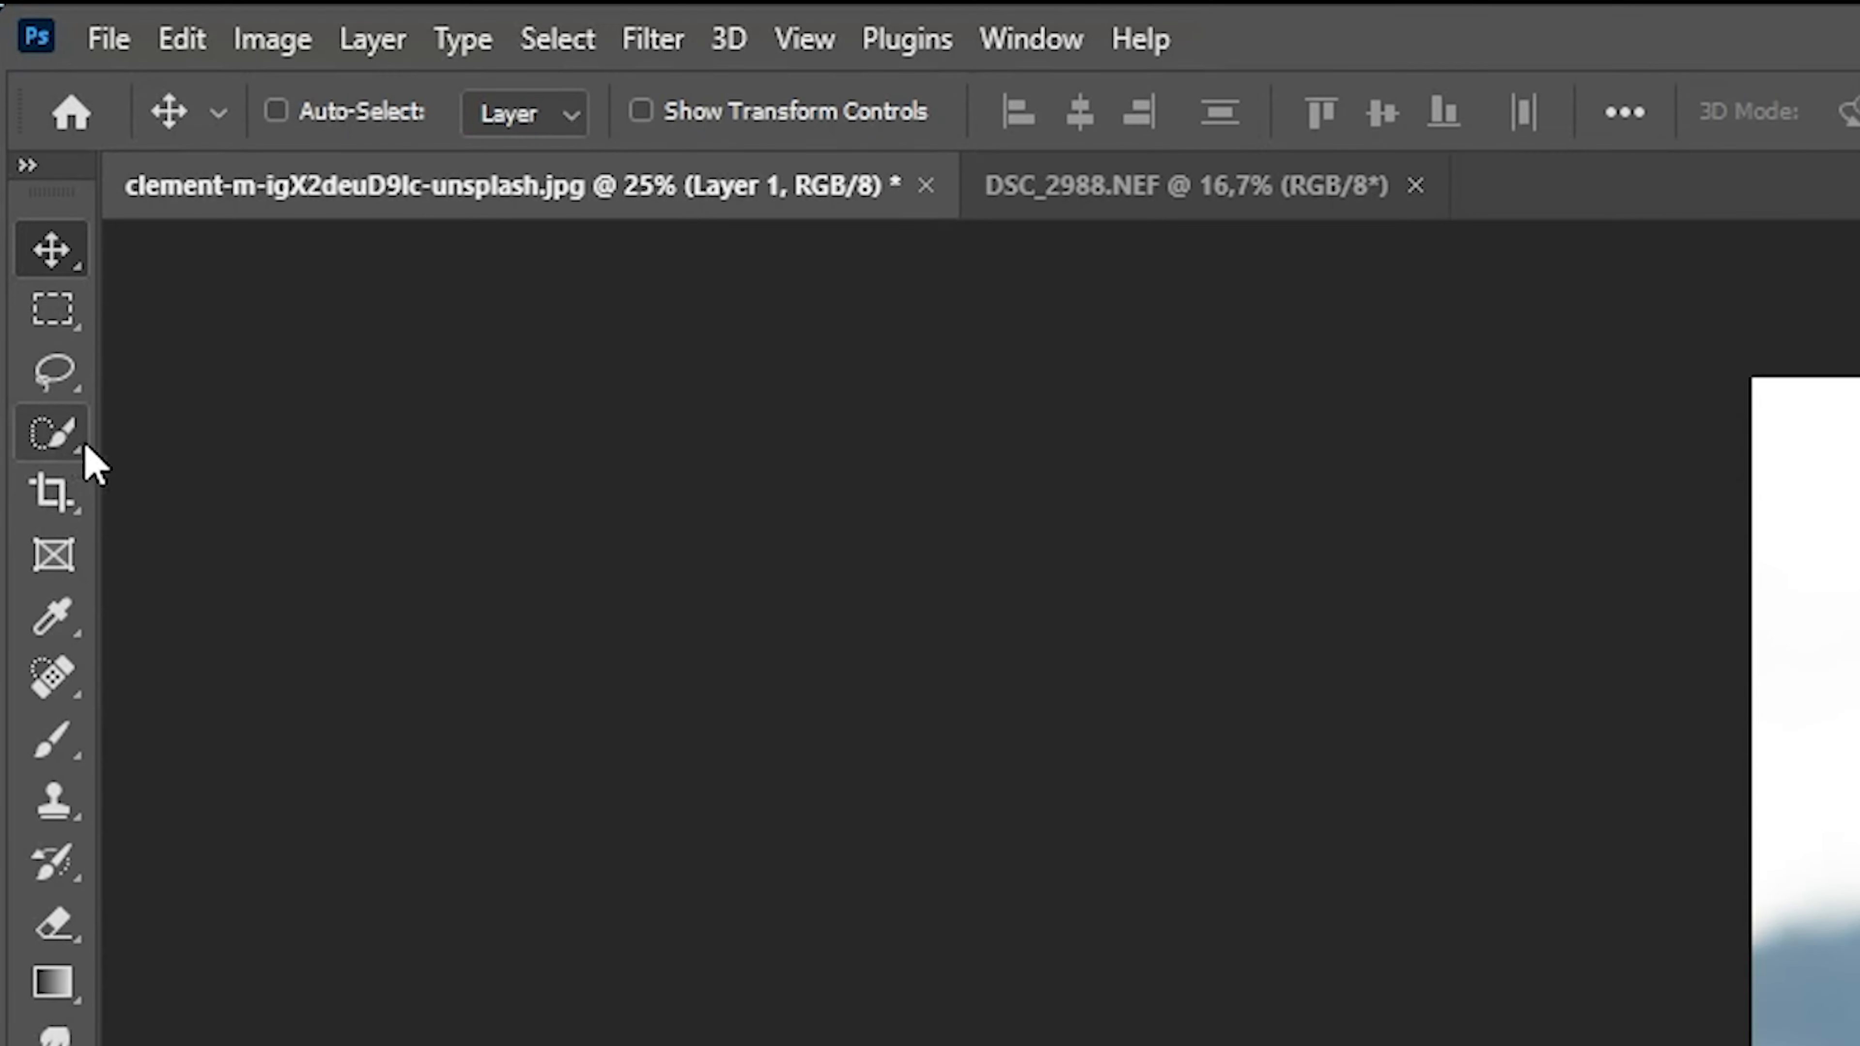
click(69, 443)
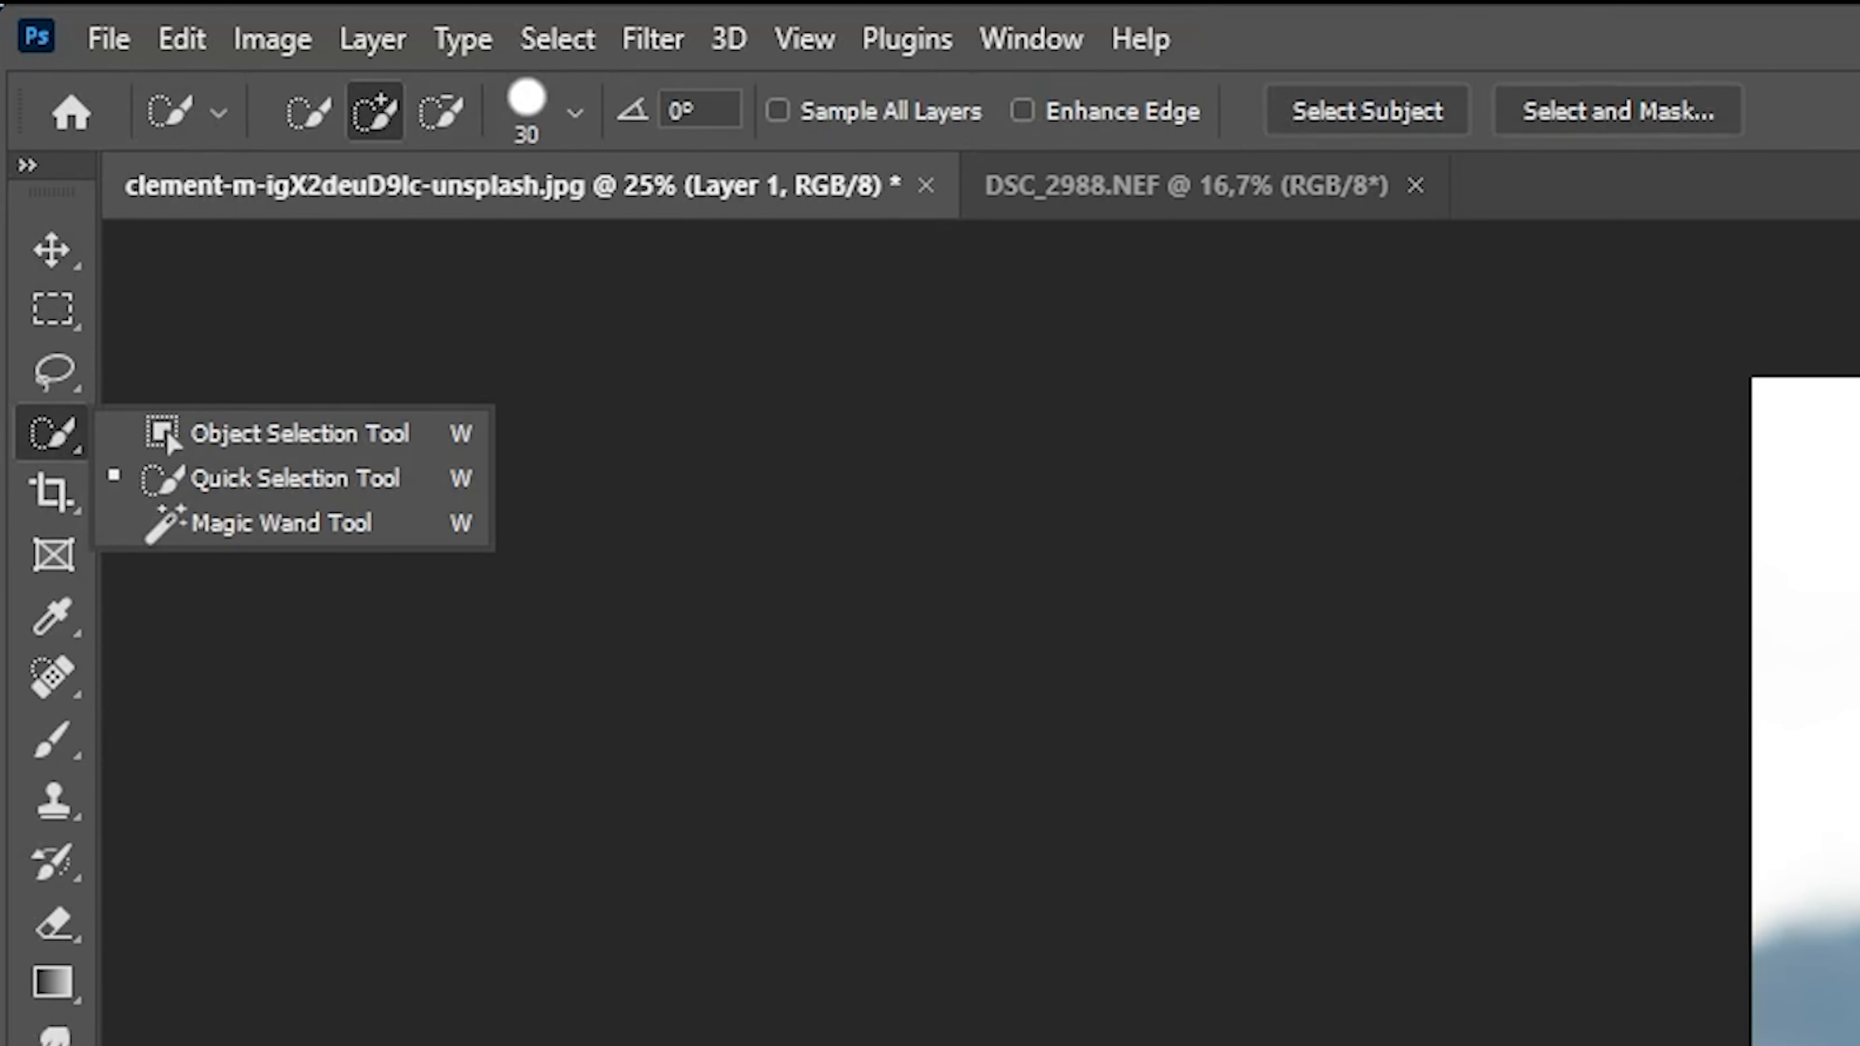
click(1349, 112)
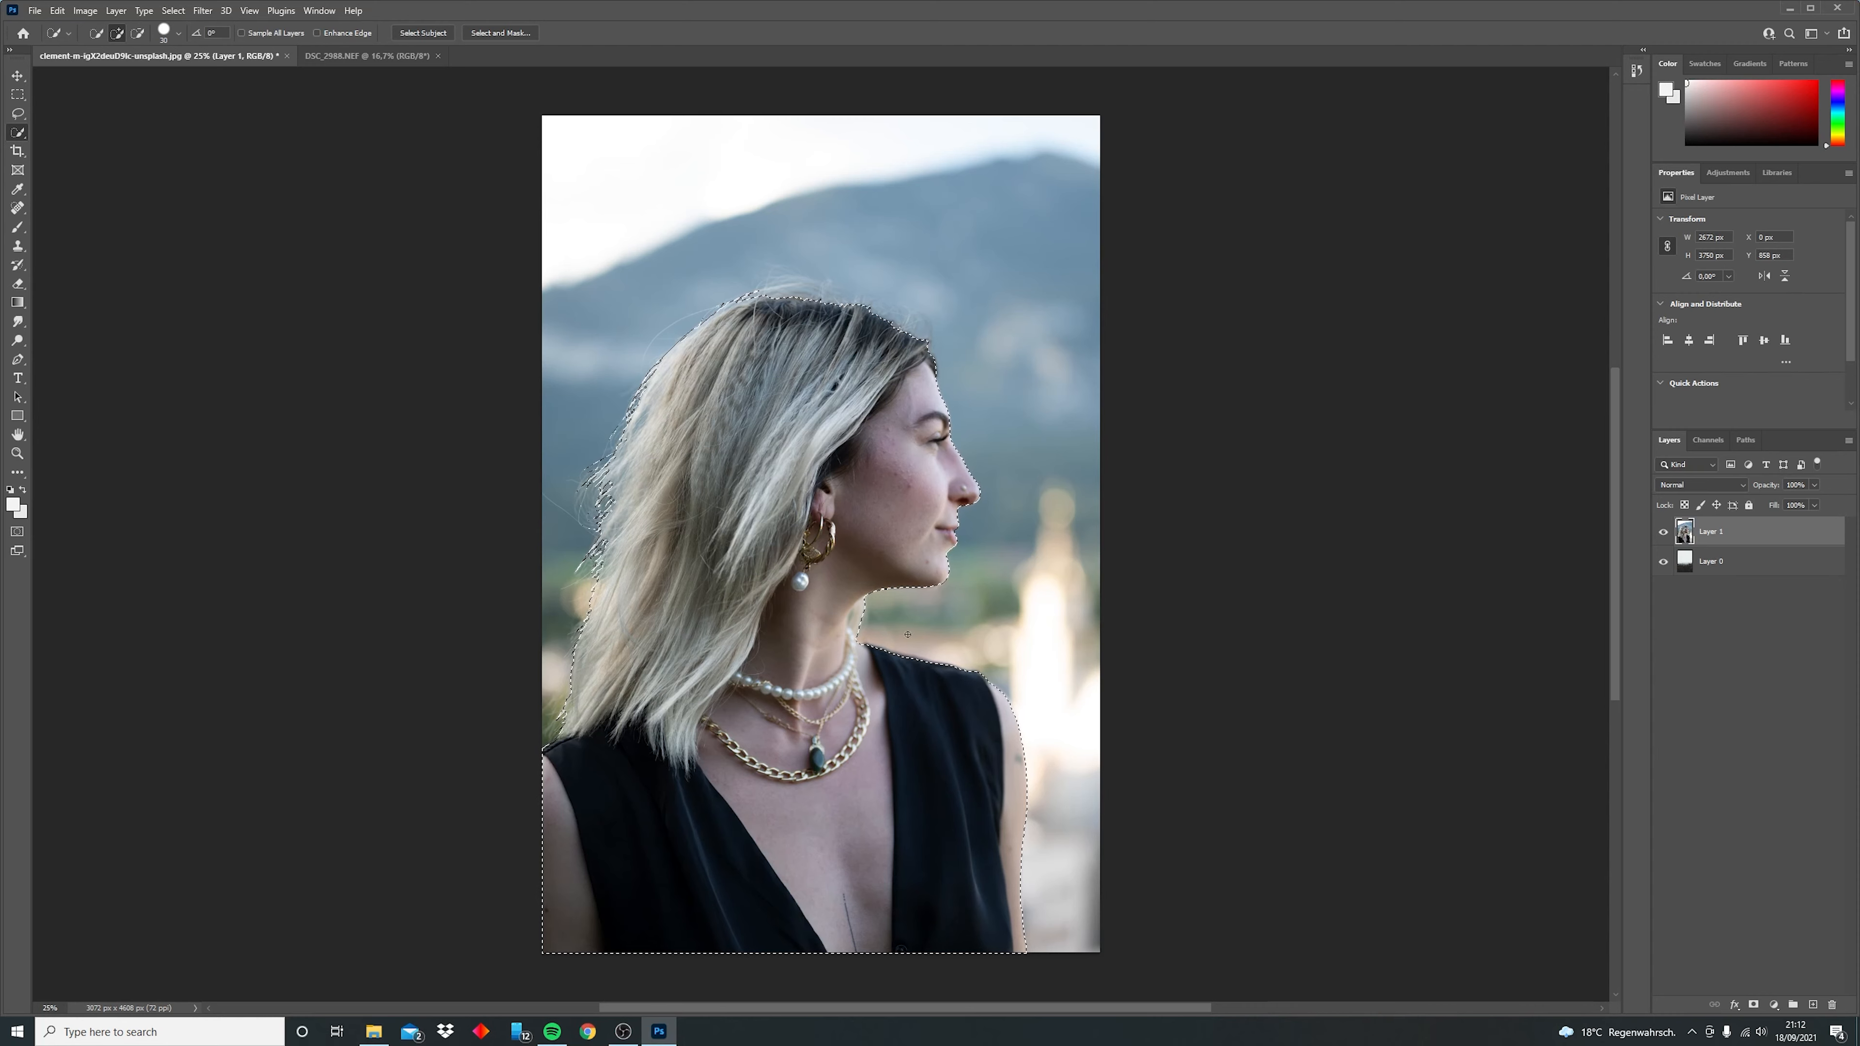
Subtract the background area beneath the chin, beside the neck, from the subject selection.
key(alt)
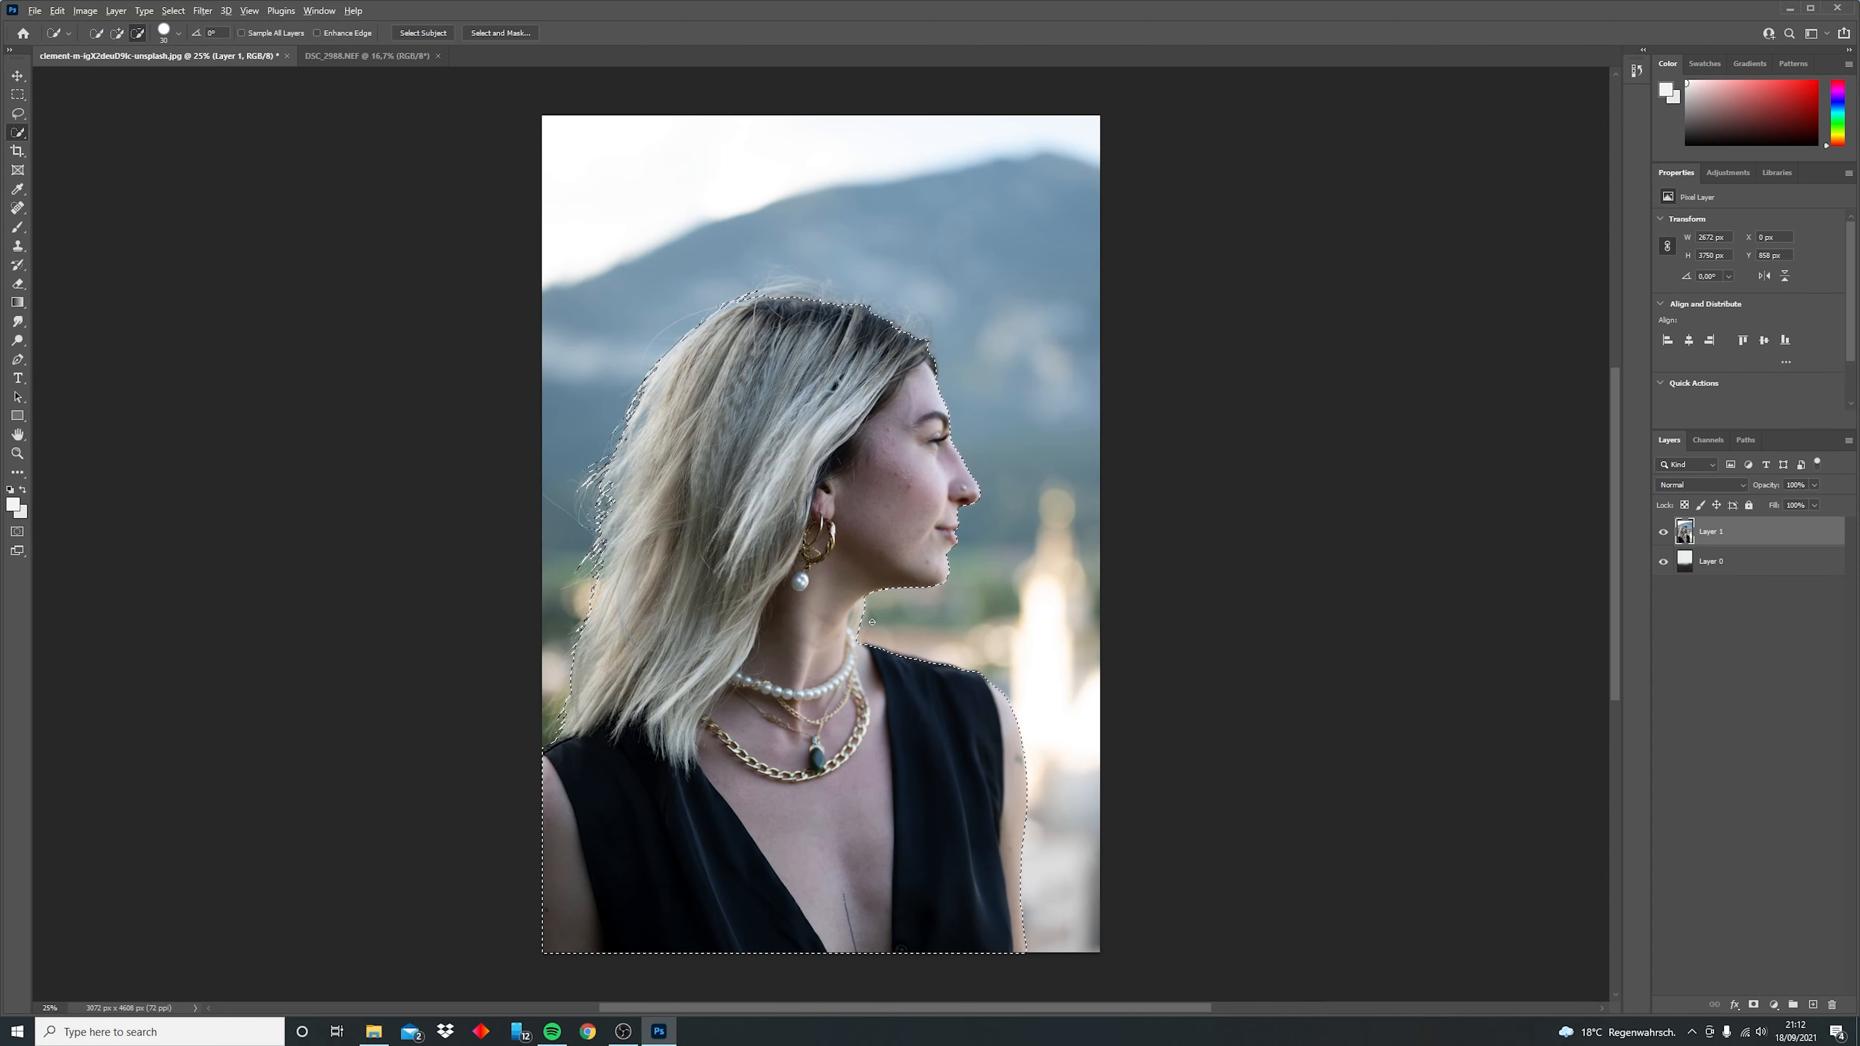
scroll(871, 624, up, 2)
scroll(872, 625, up, 5)
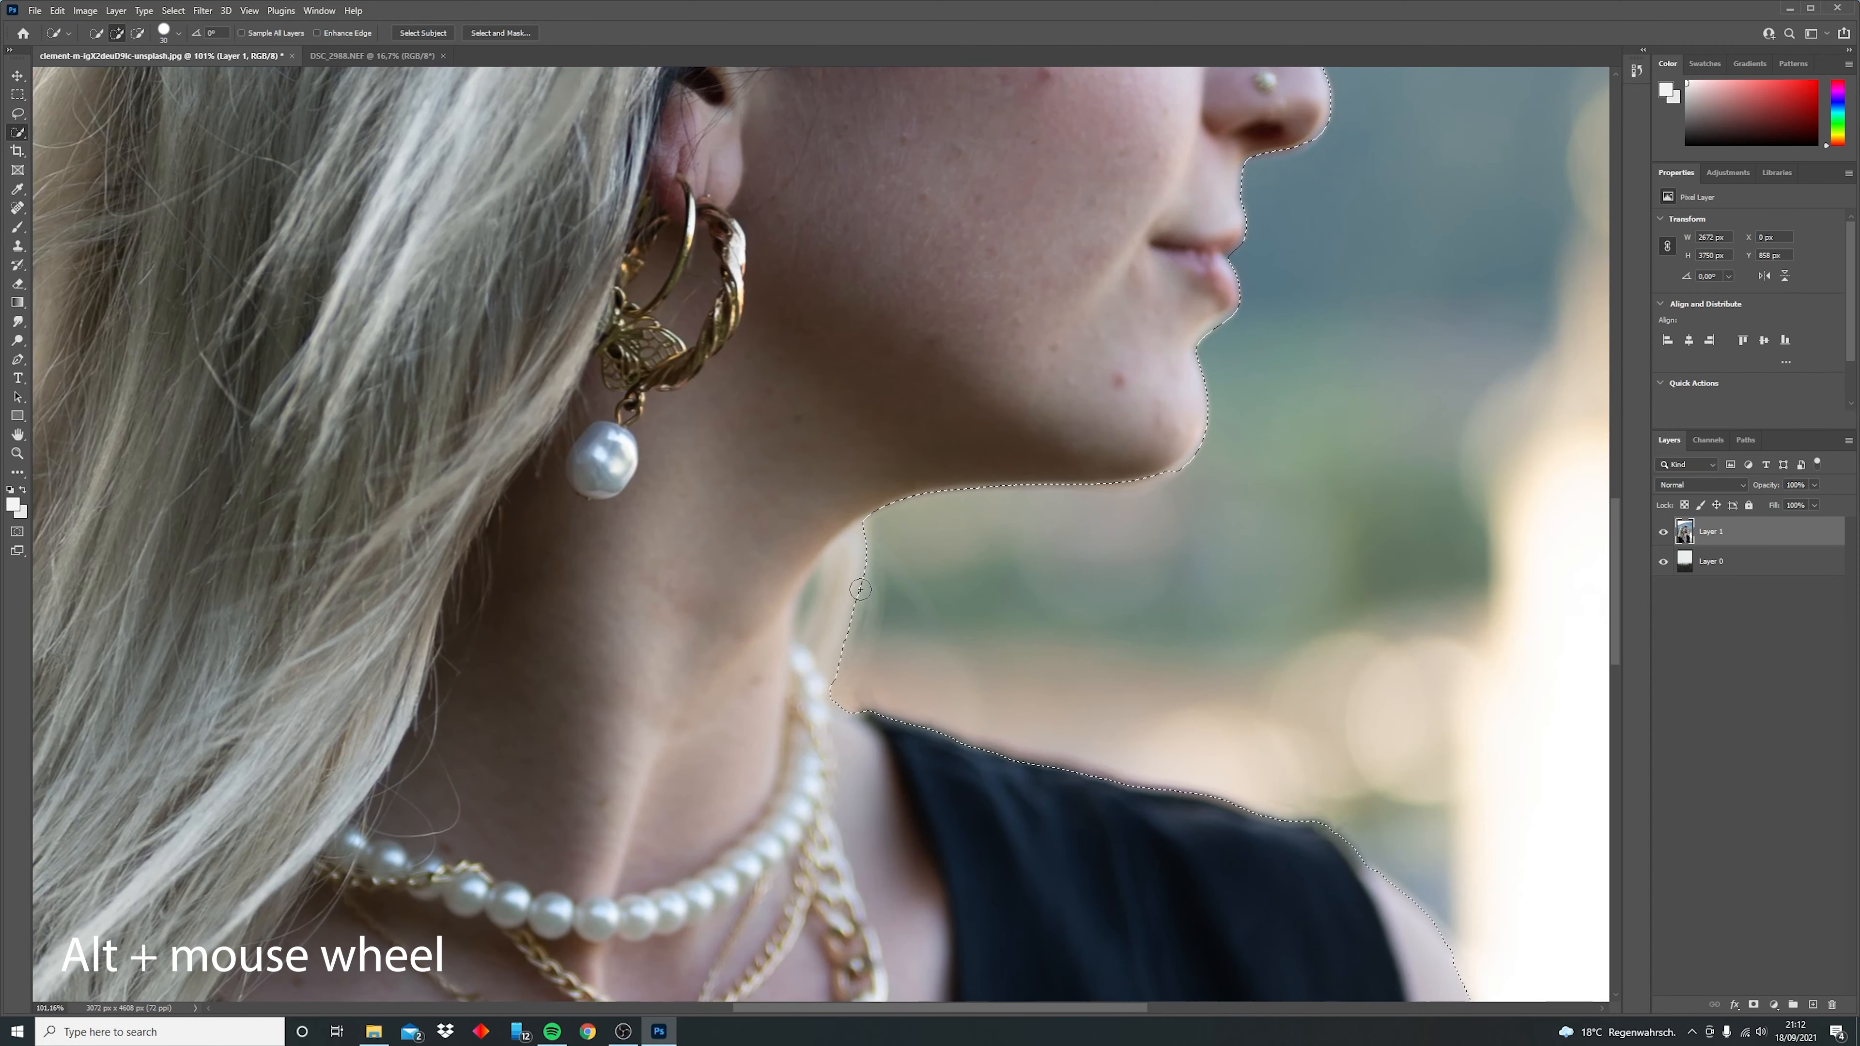
mouse_move(883, 546)
mouse_down()
mouse_move(849, 586)
mouse_move(839, 669)
mouse_up()
scroll(920, 593, down, 7)
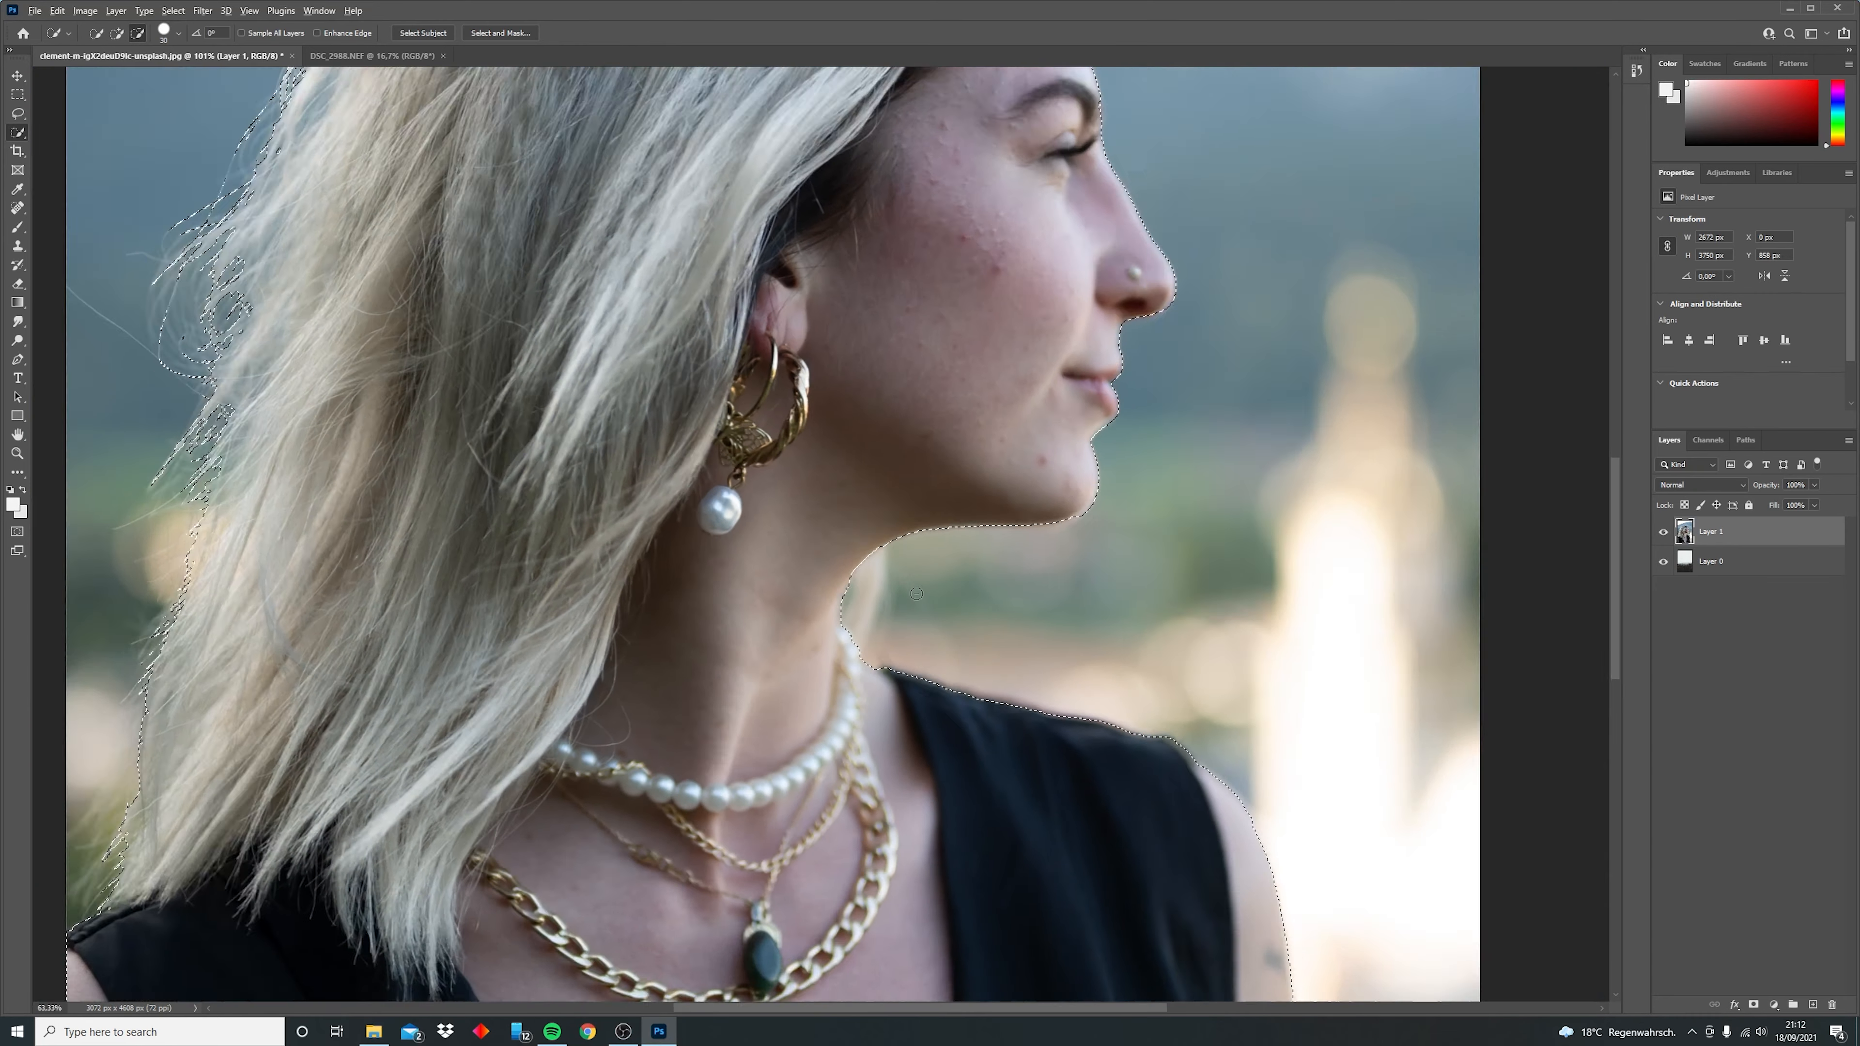
scroll(919, 593, down, 1)
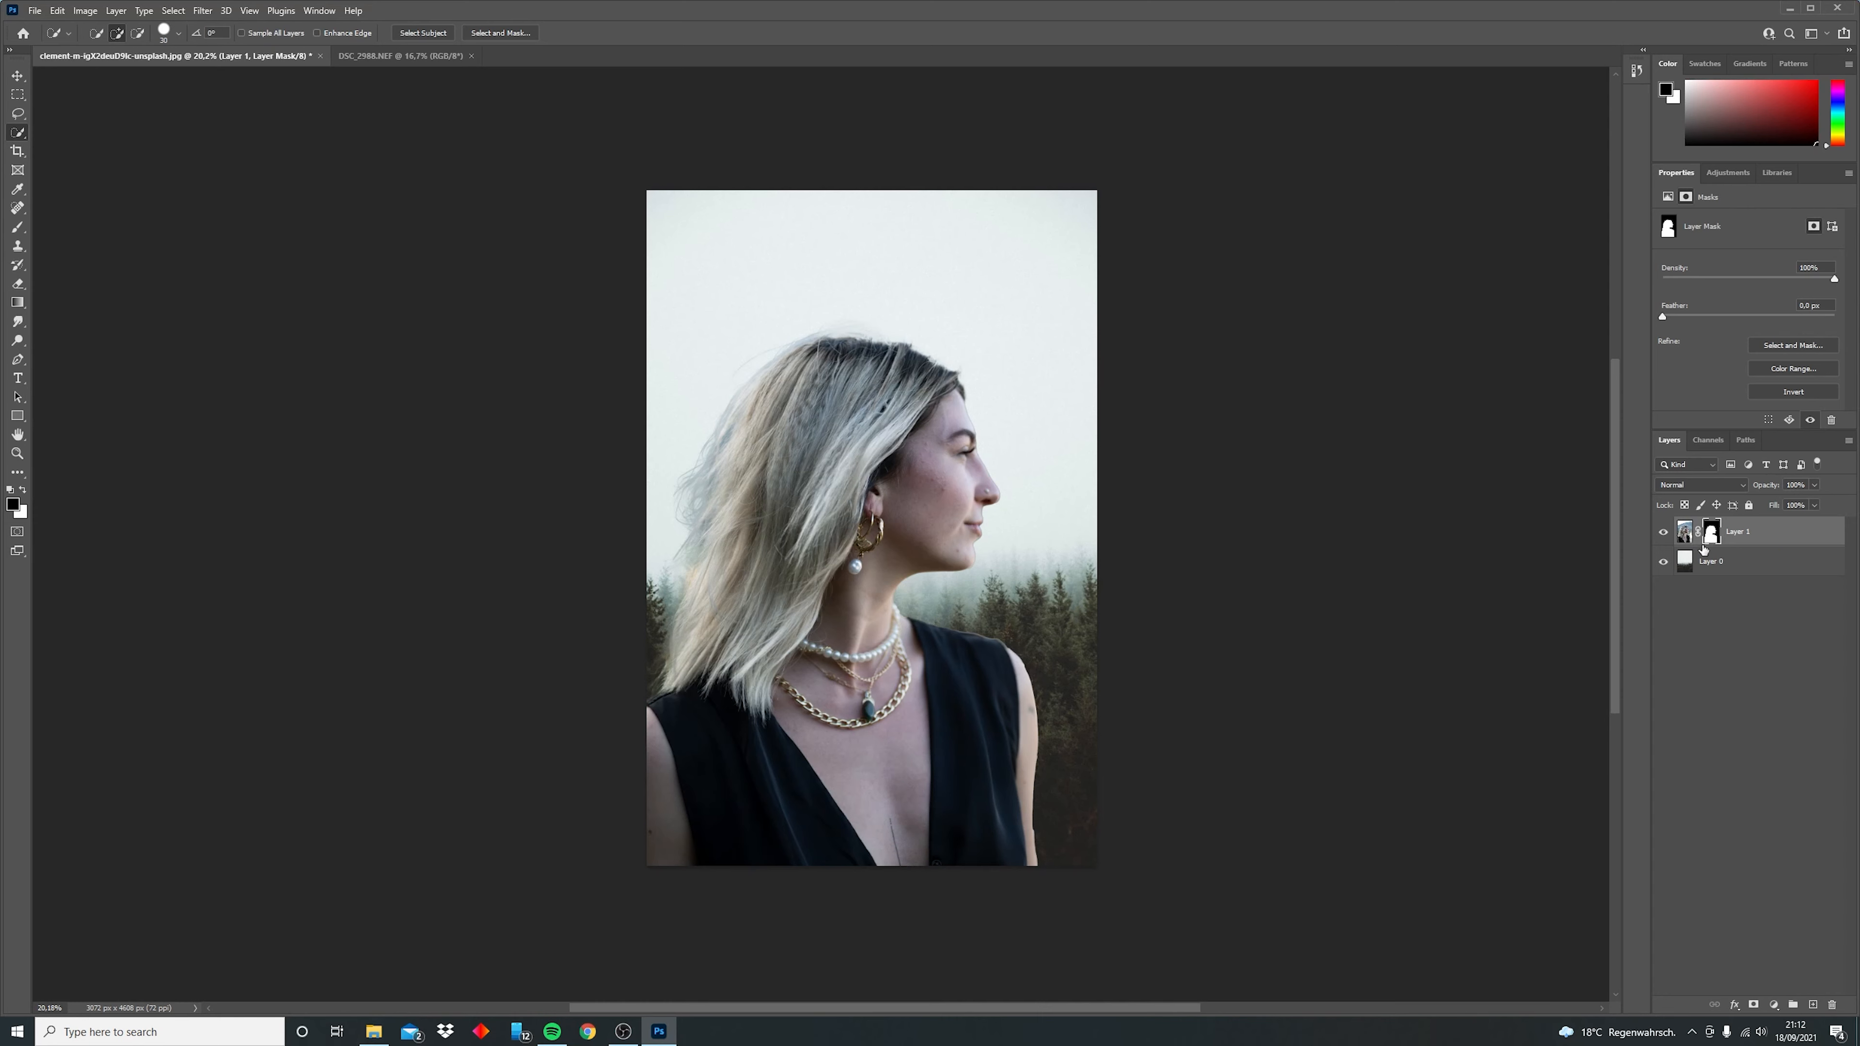
Disable and re-enable the portrait layer's mask, toggling the layer's visibility in between, to compare the masked and unmasked photo.
right_click(1712, 535)
click(1742, 539)
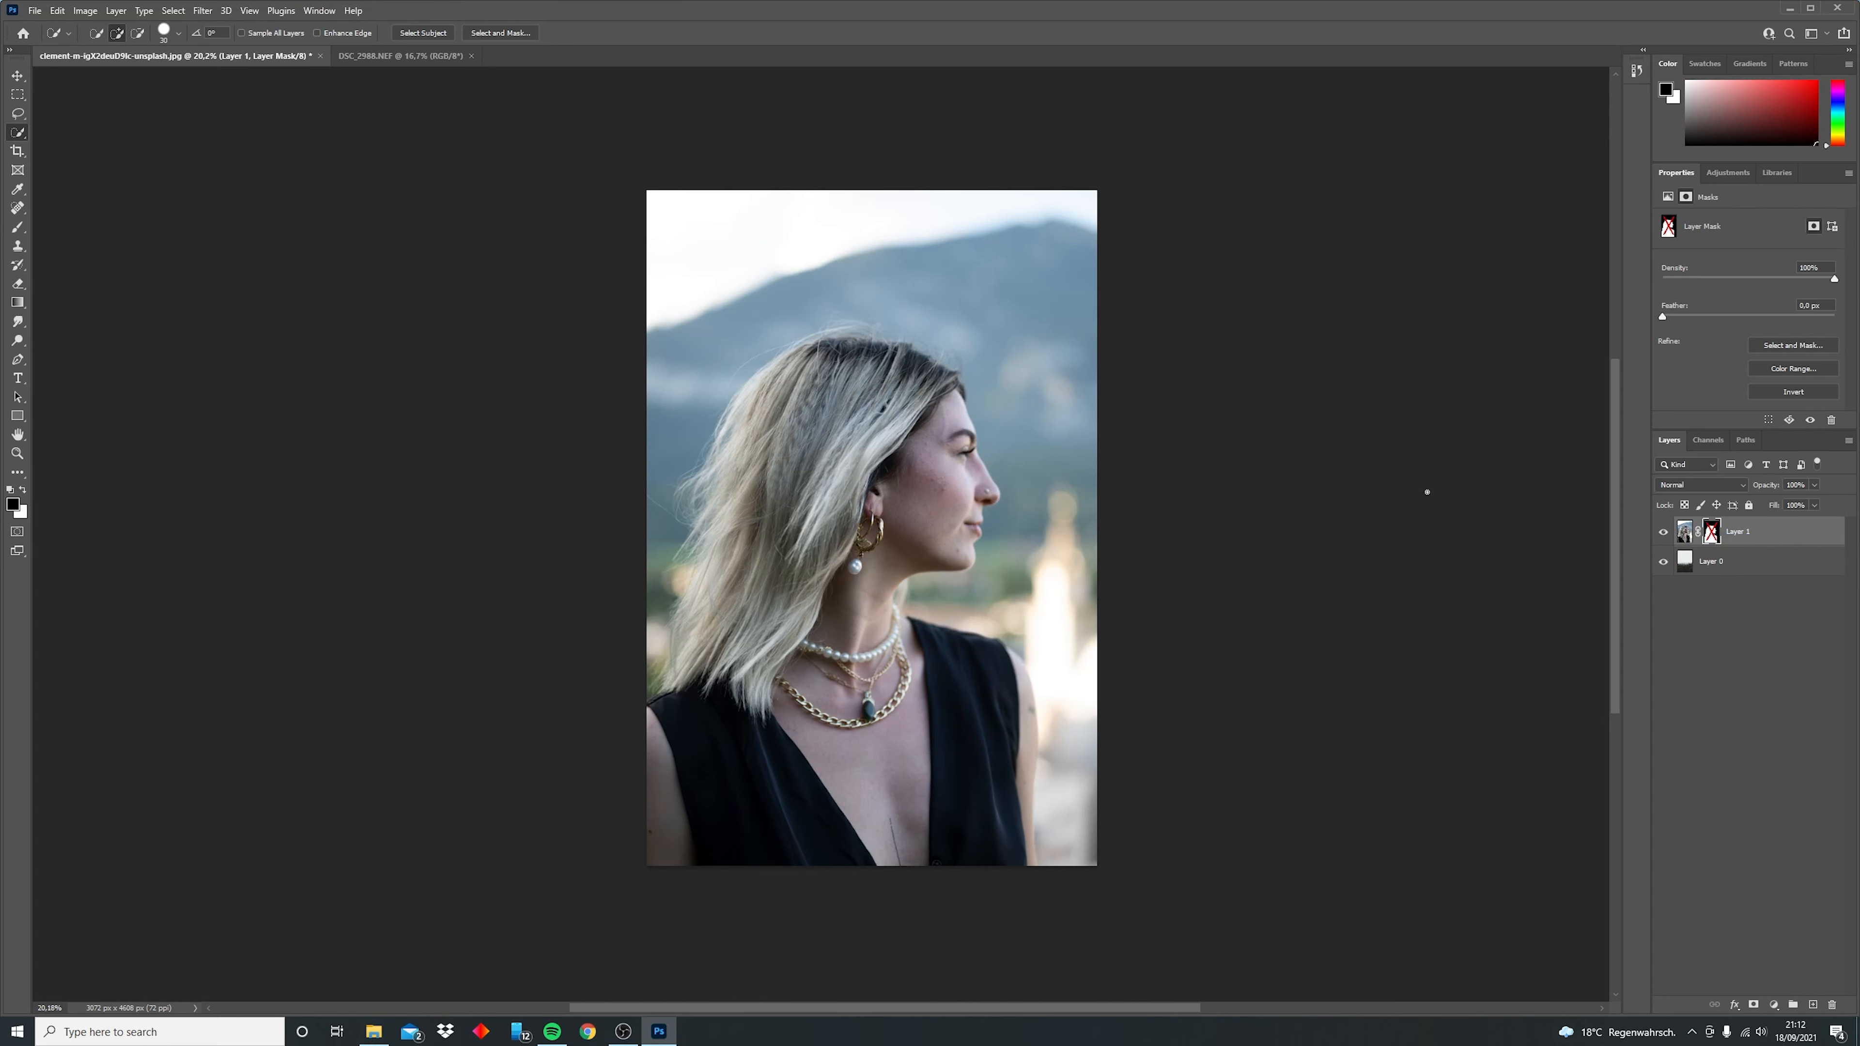
click(1663, 533)
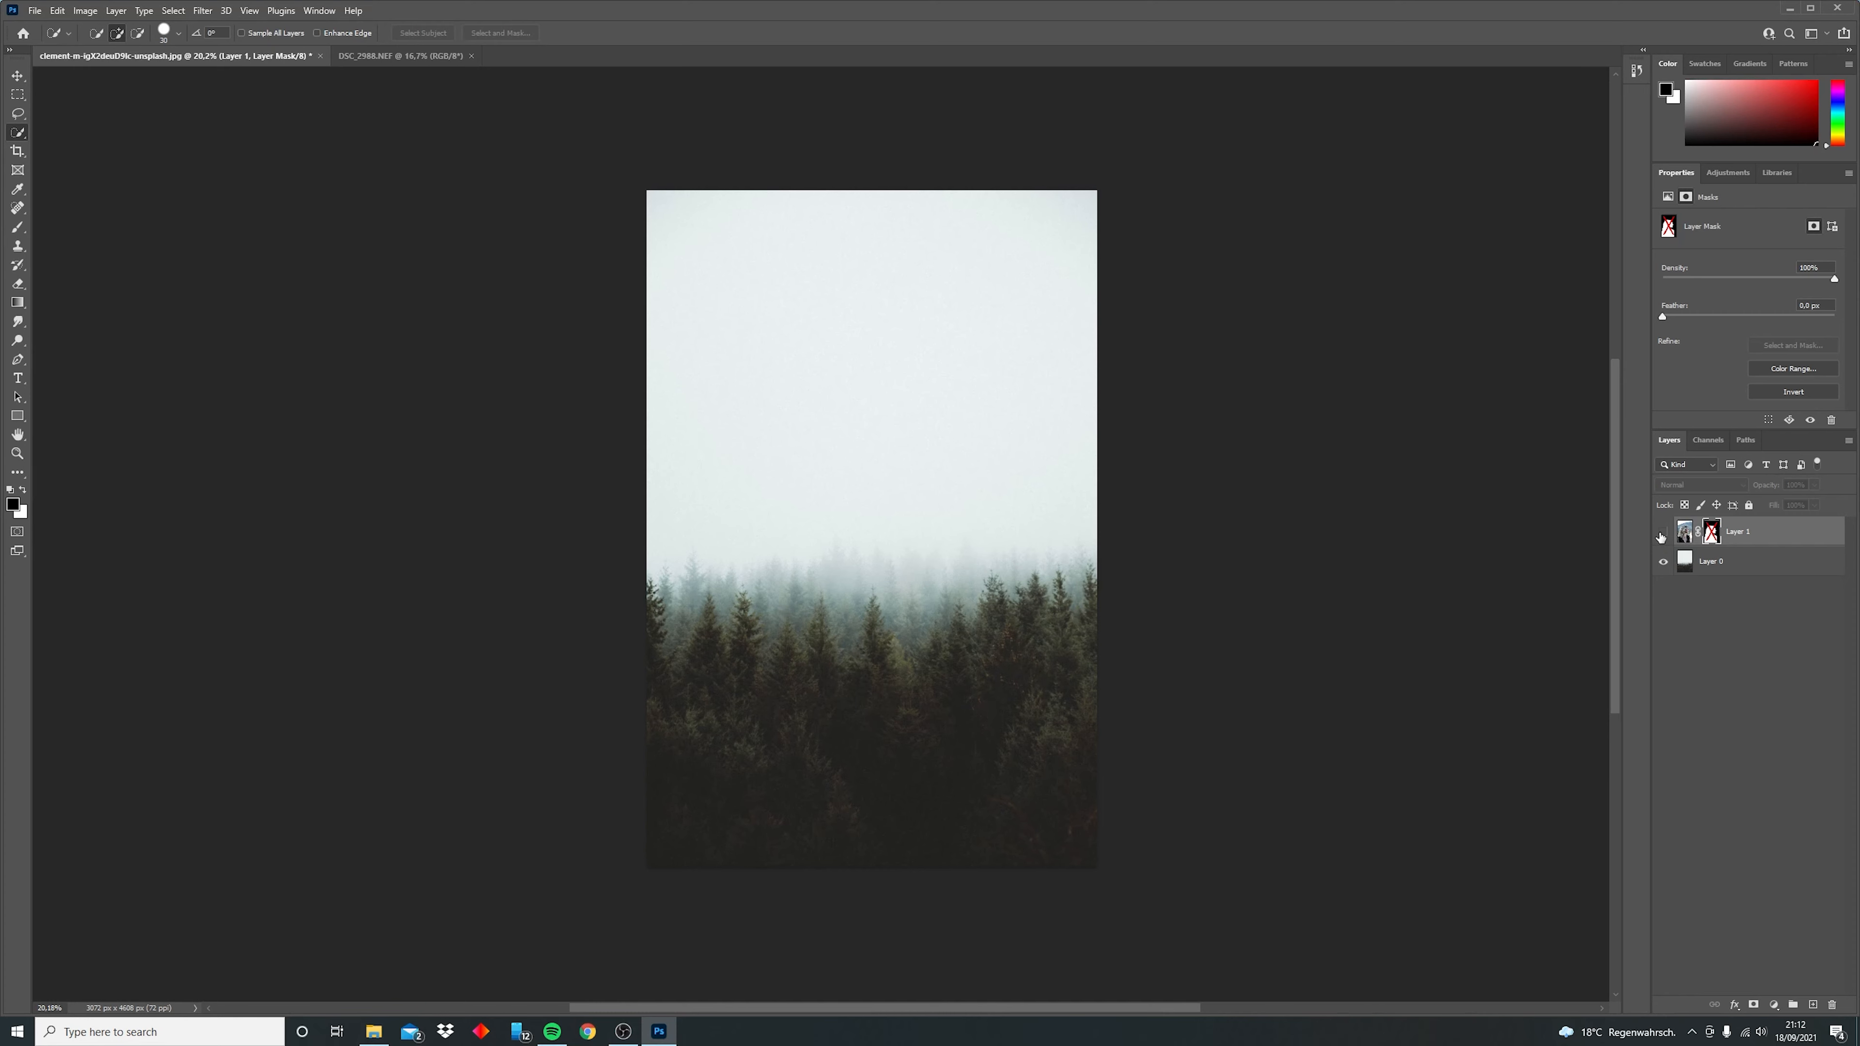
click(1662, 533)
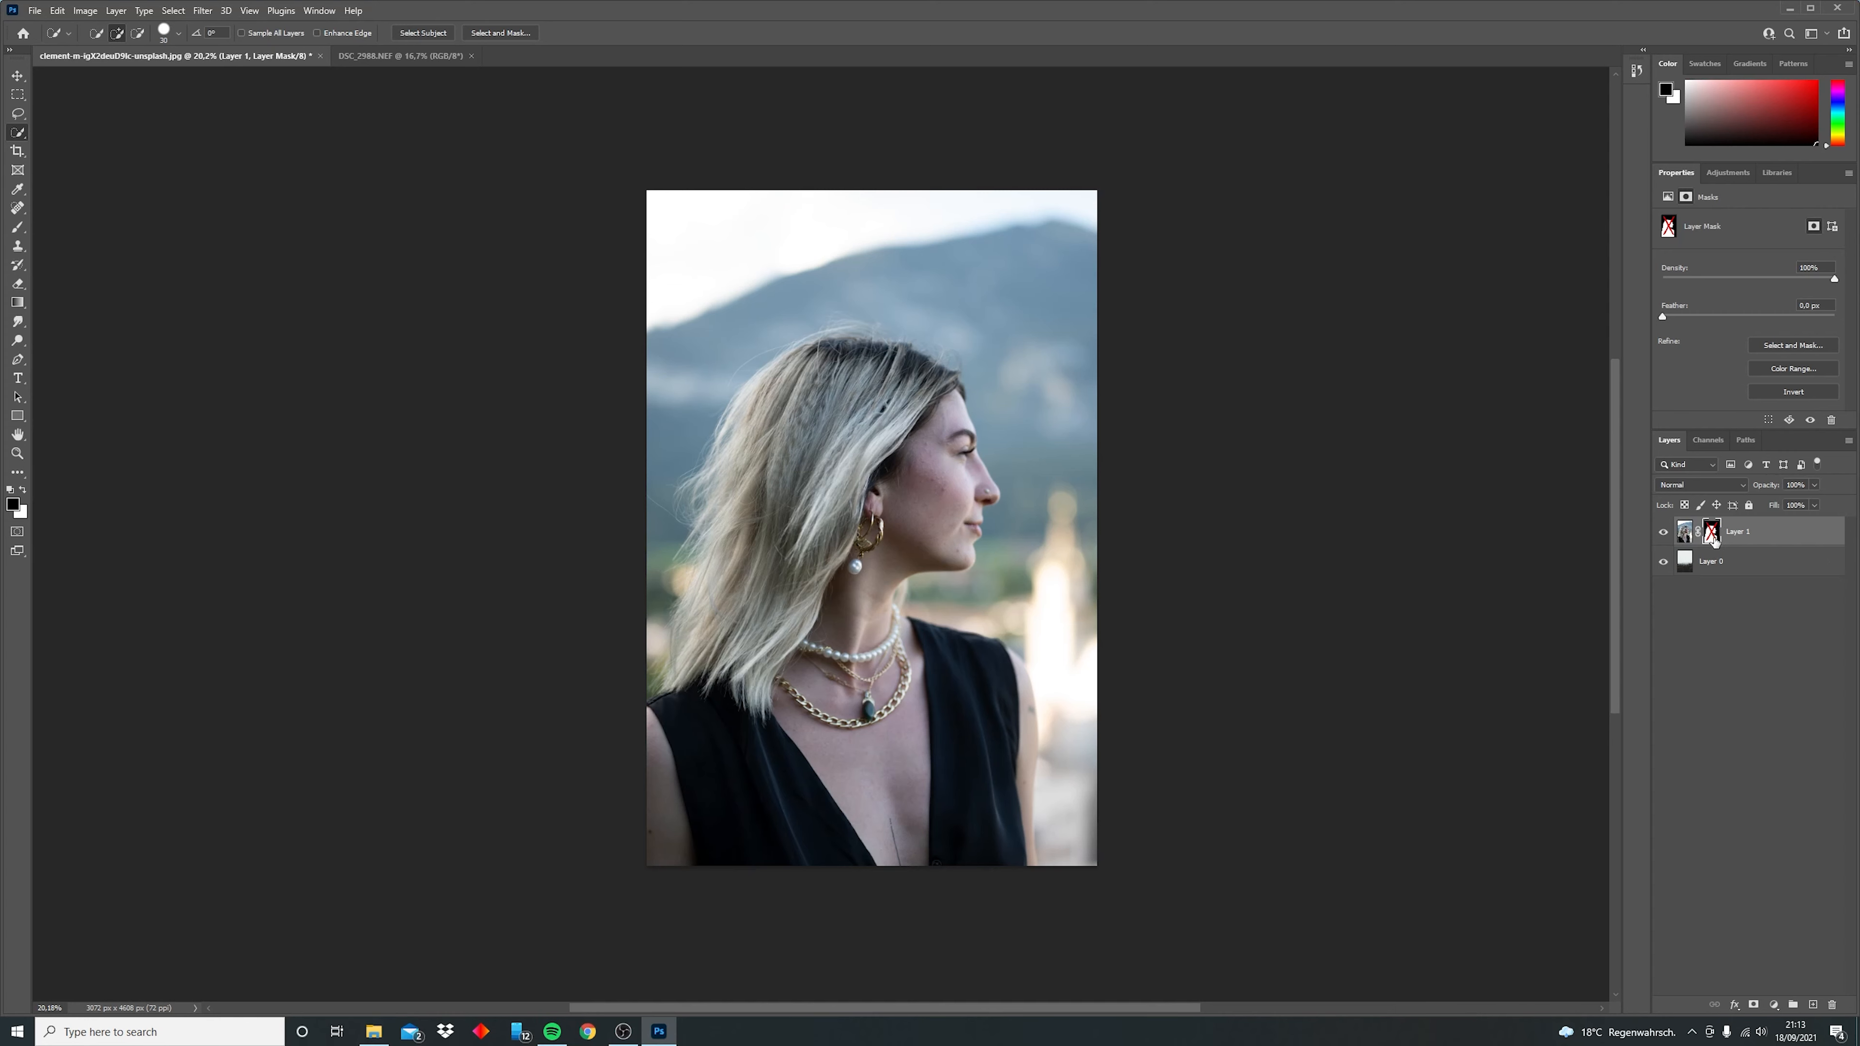
right_click(1724, 540)
click(1750, 546)
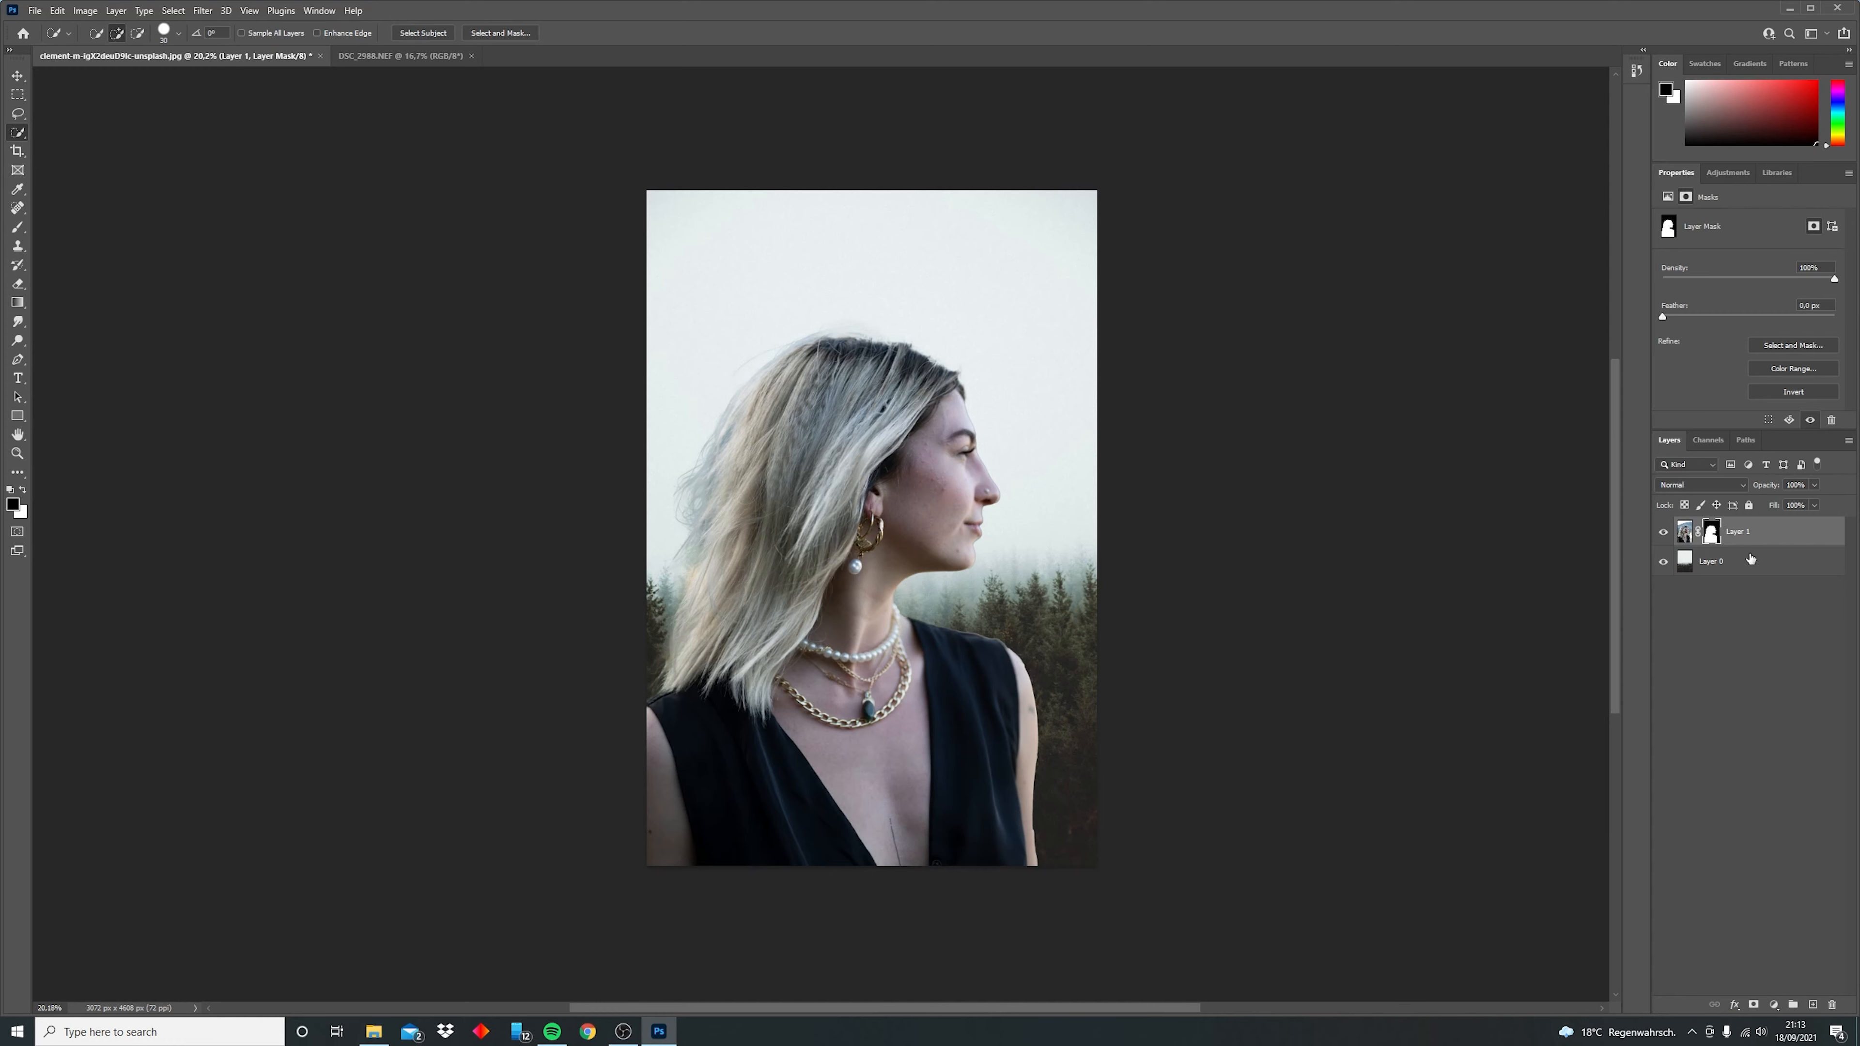
Move the portrait layer below forest Layer 0 and mask the forest with the silhouette loaded from the portrait's mask.
drag(1725, 527, 1753, 597)
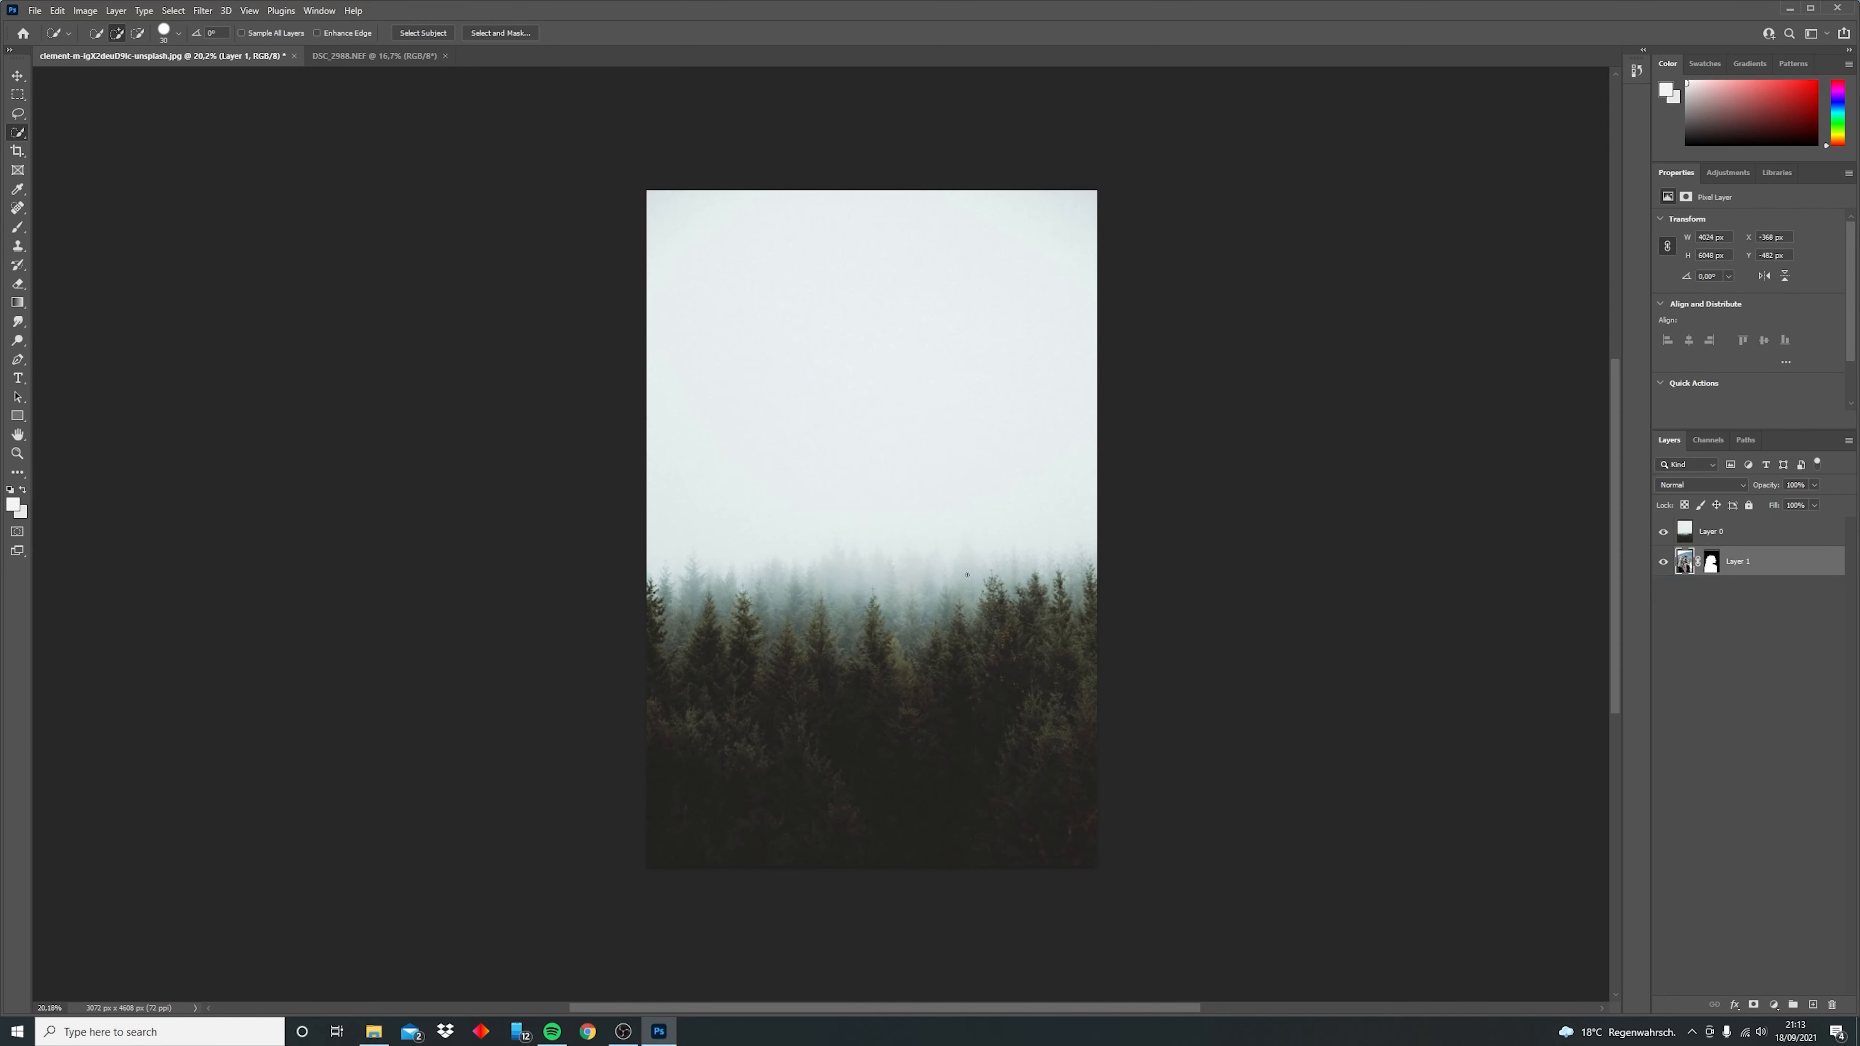
click(1712, 563)
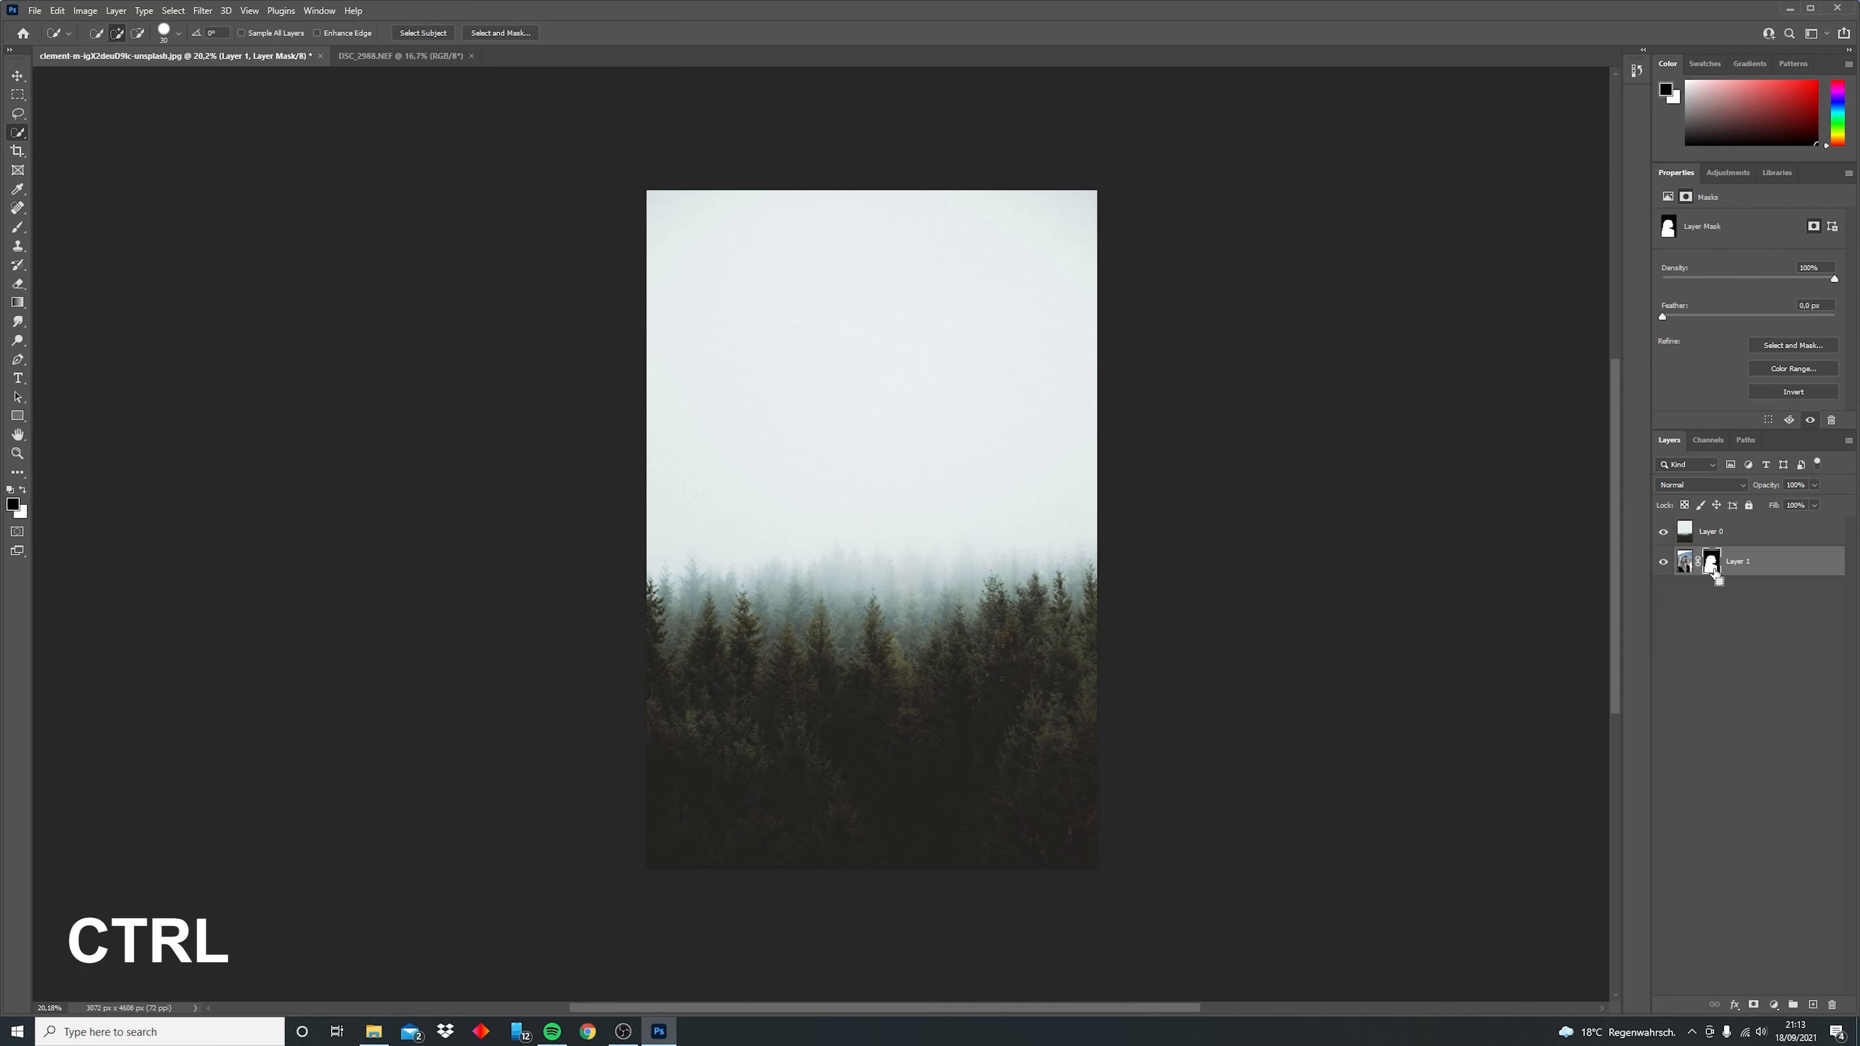
ctrl+click(1714, 572)
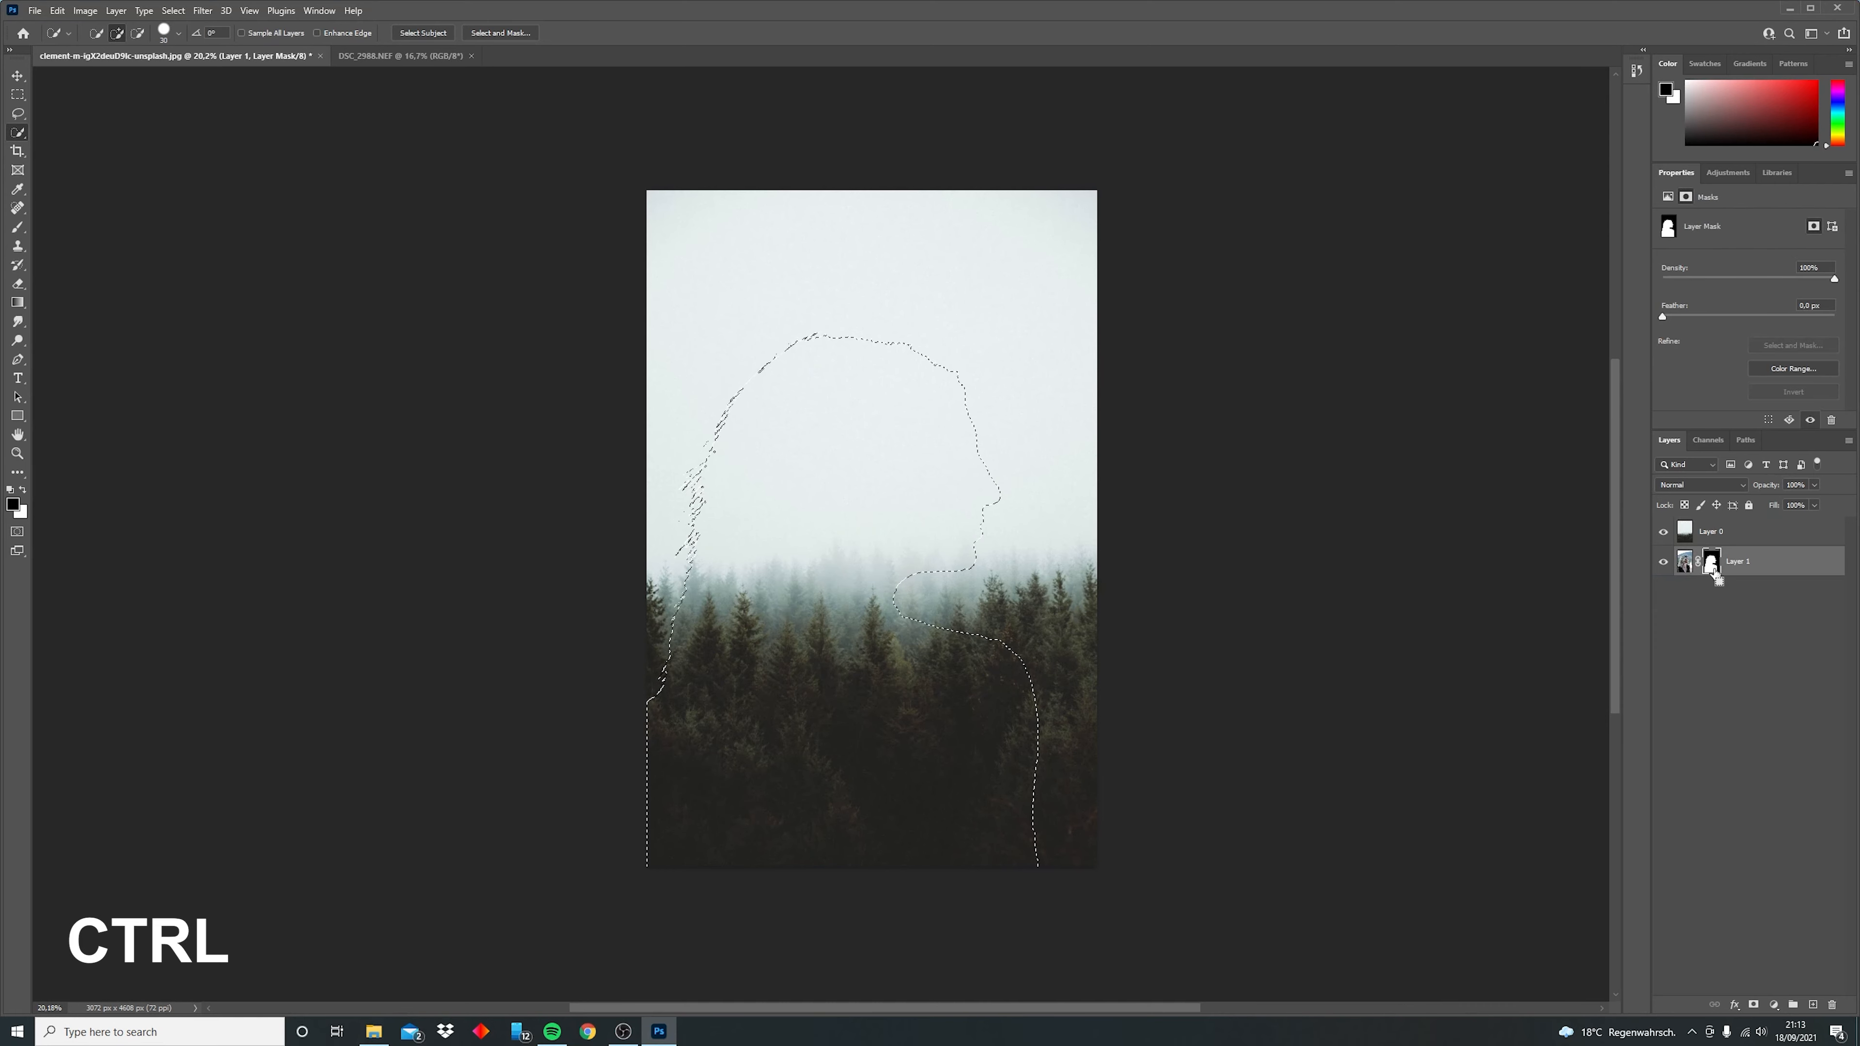
click(1733, 534)
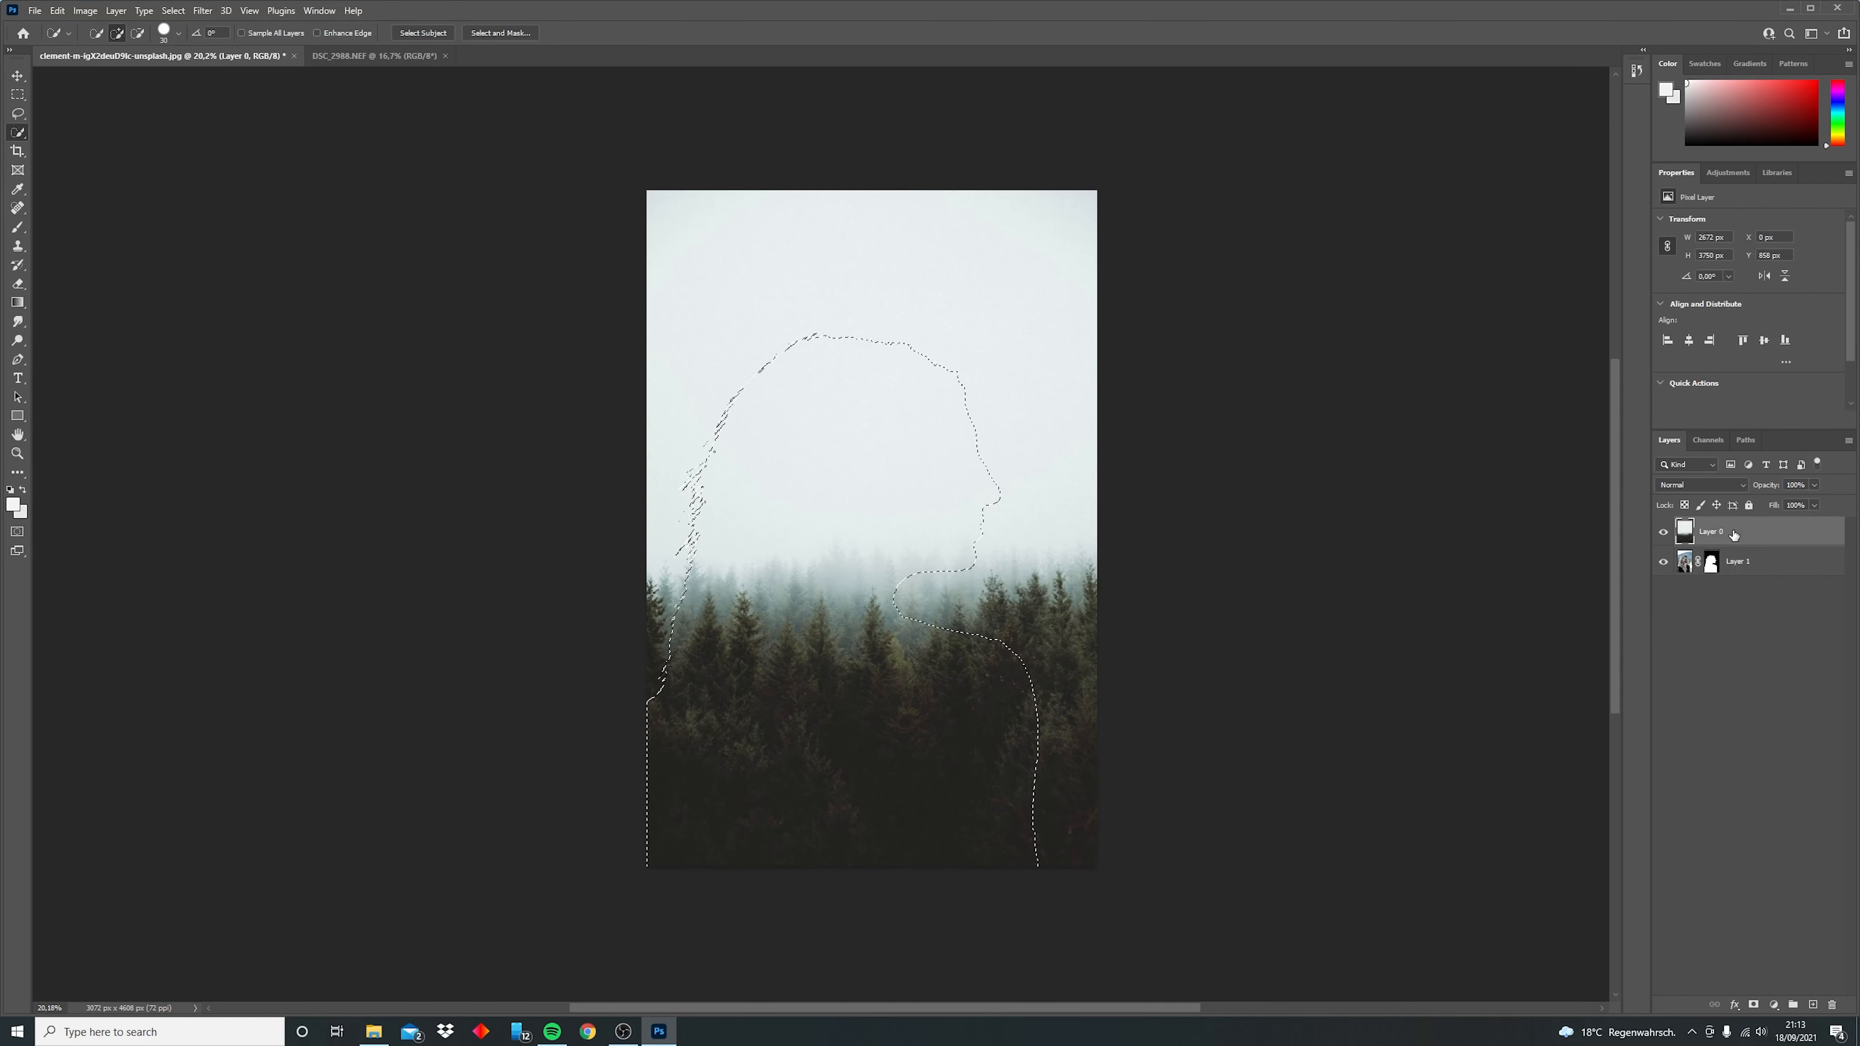
click(1754, 1004)
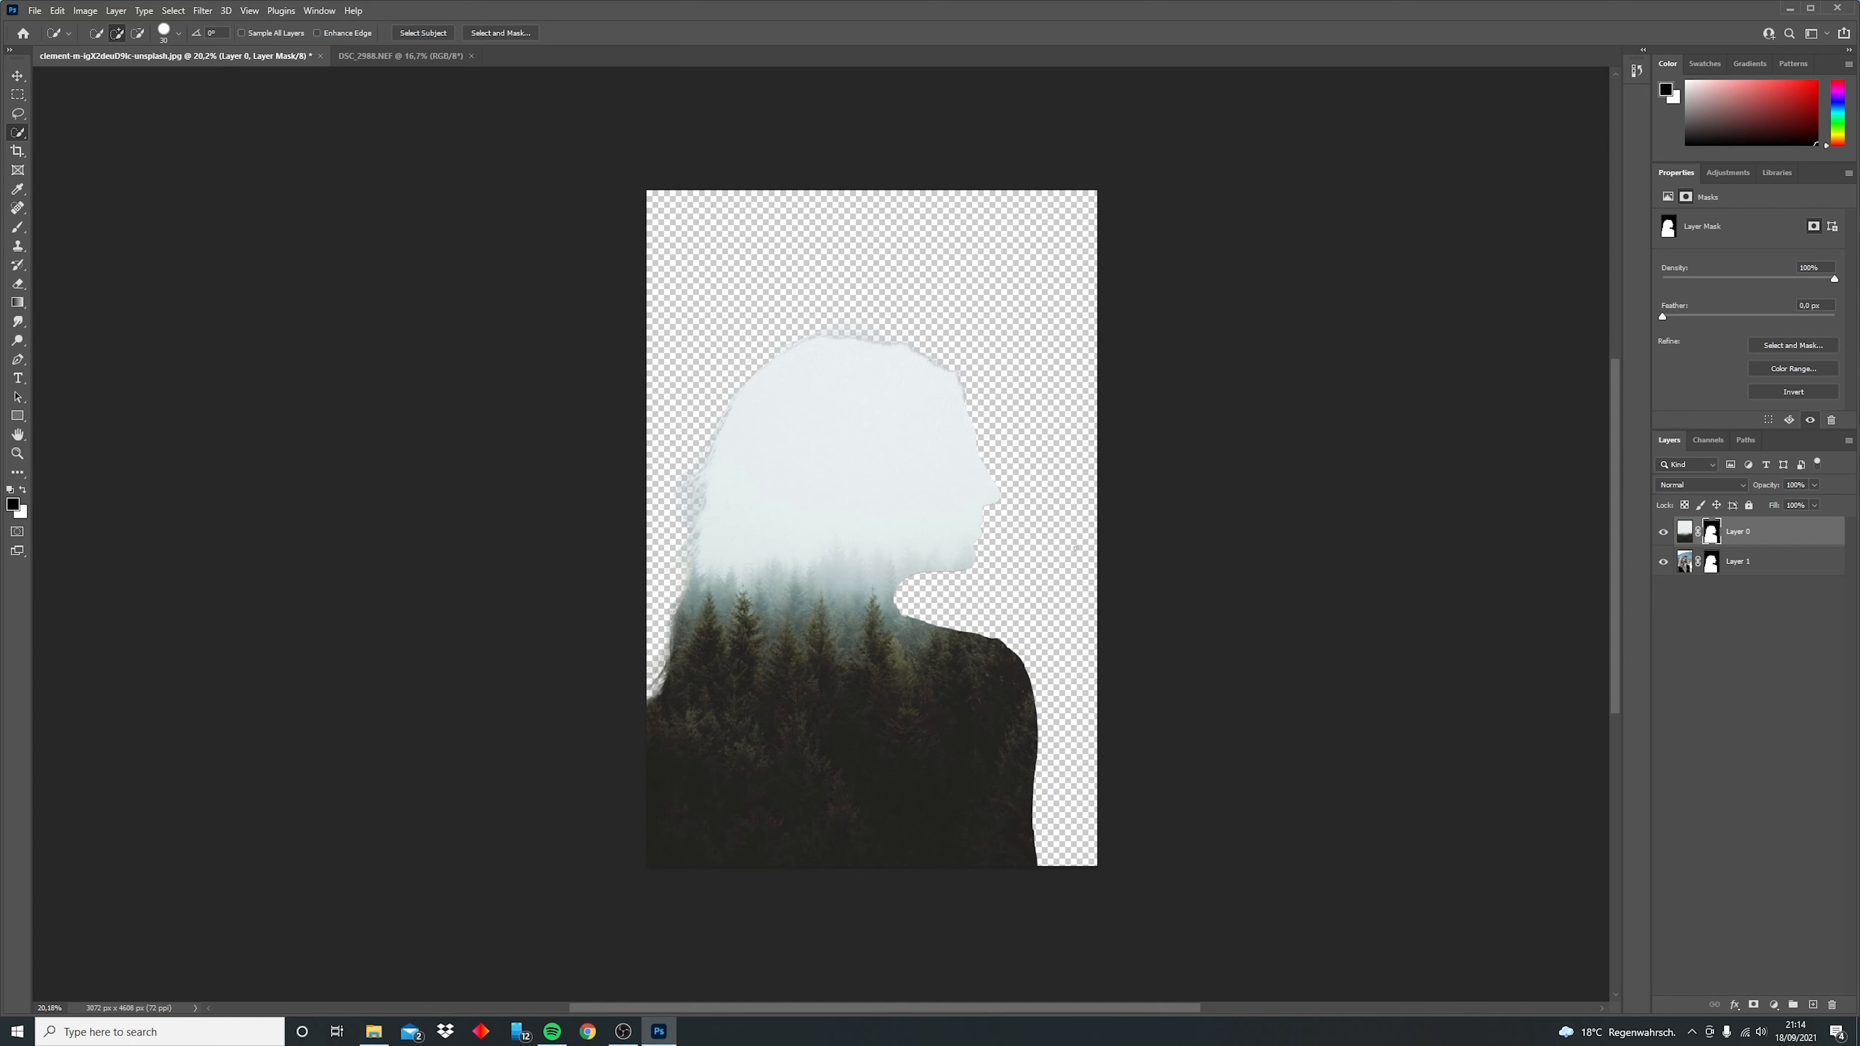
Add a Solid Color fill layer in grey #888888 and place it beneath both photo layers.
click(1763, 573)
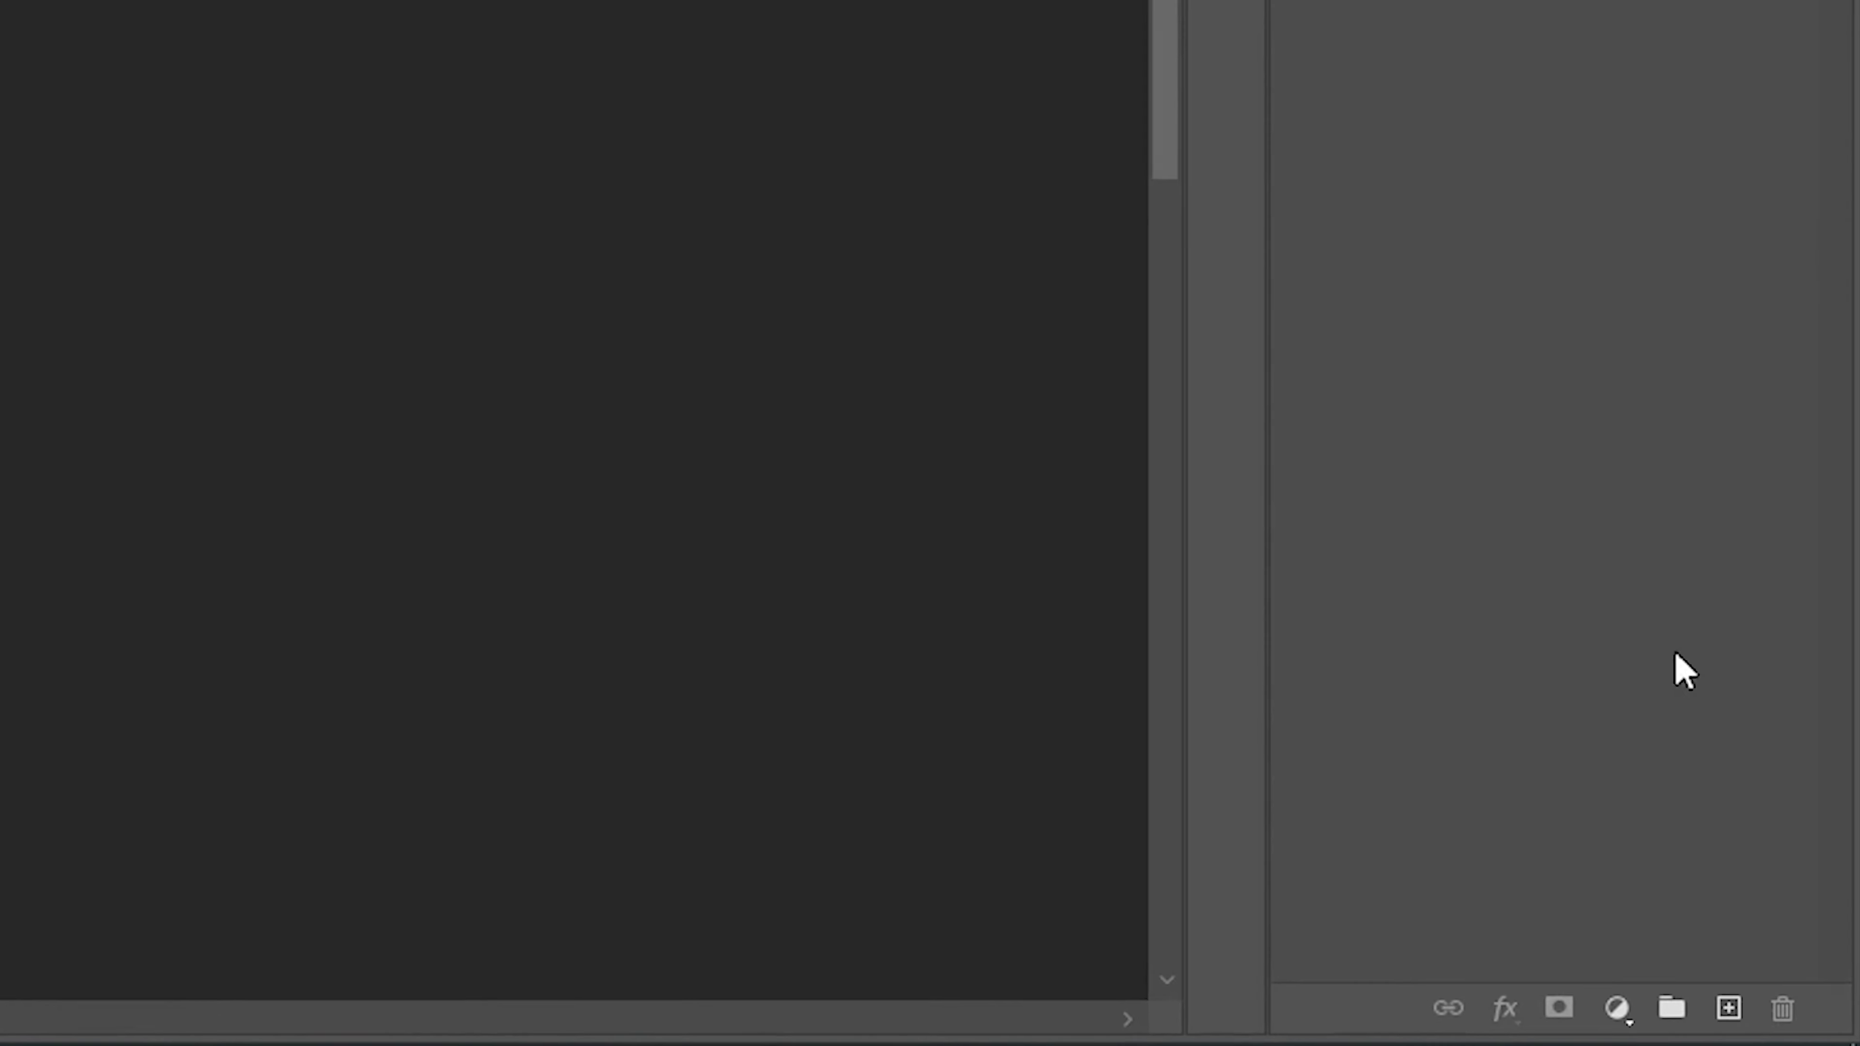
click(1616, 1008)
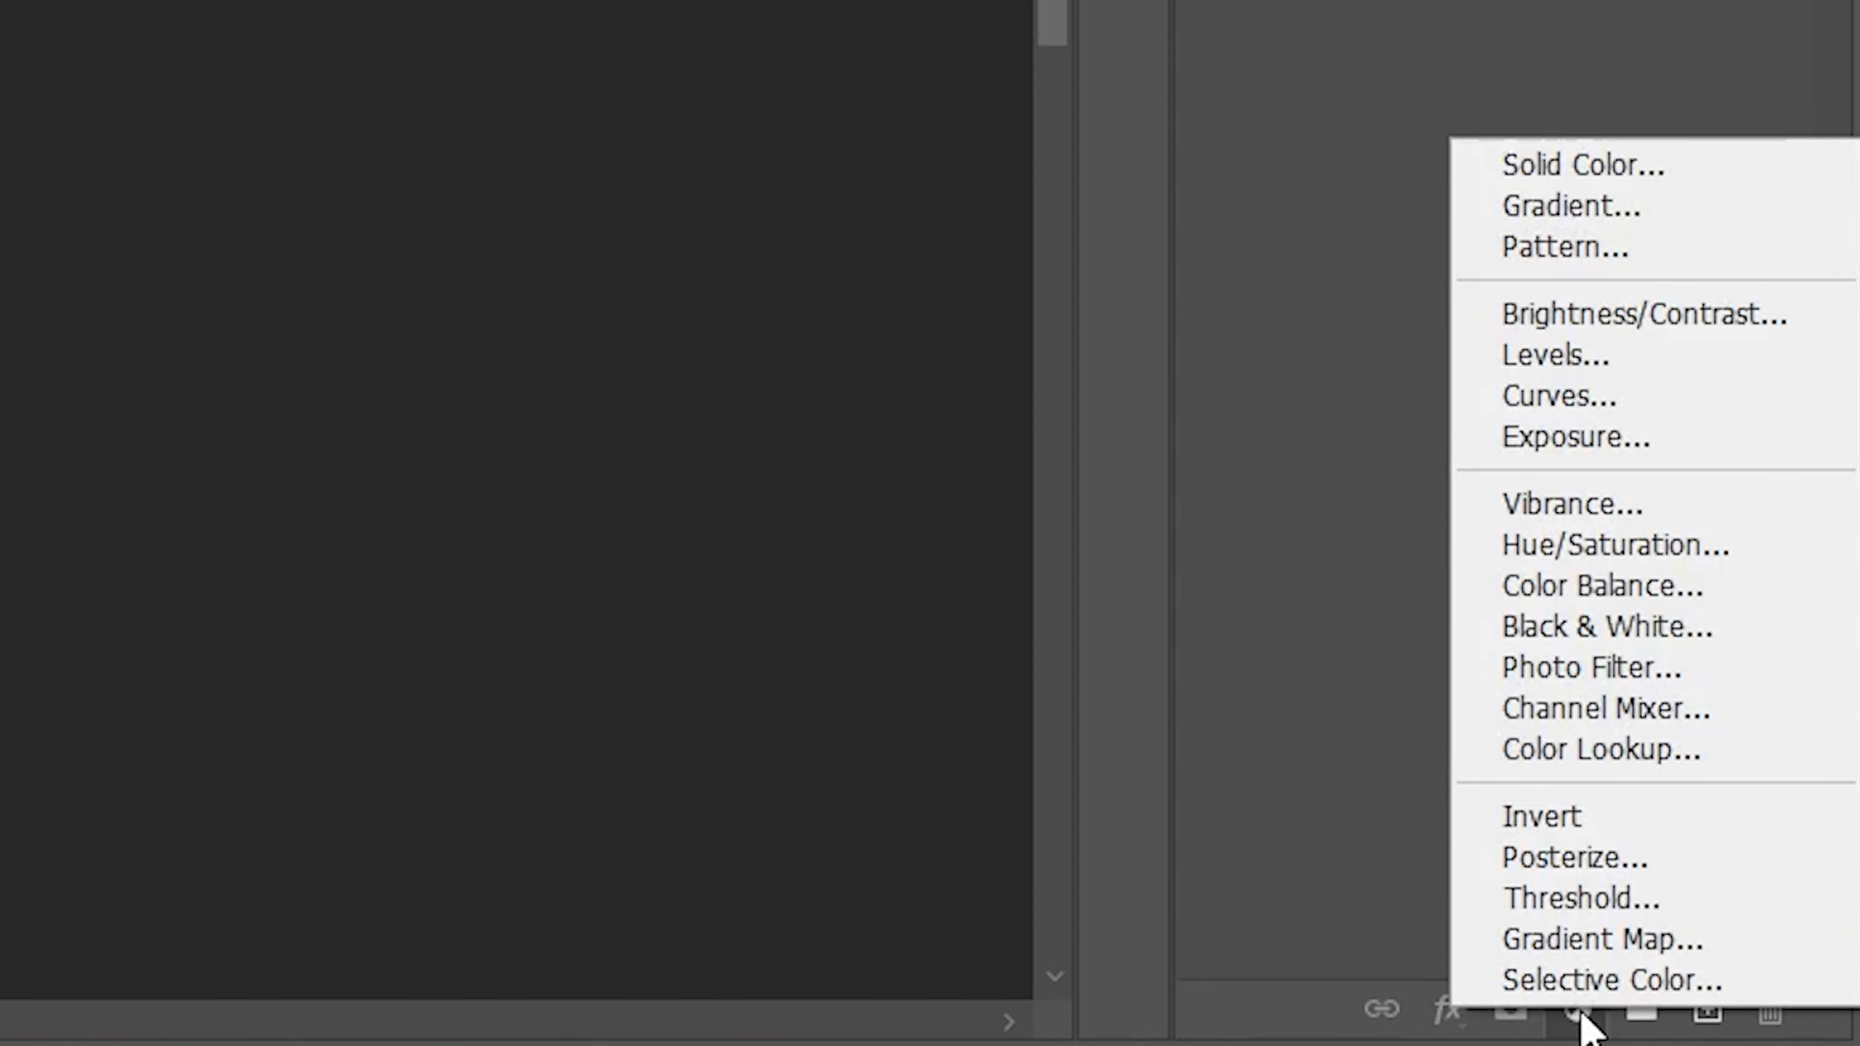
click(1662, 176)
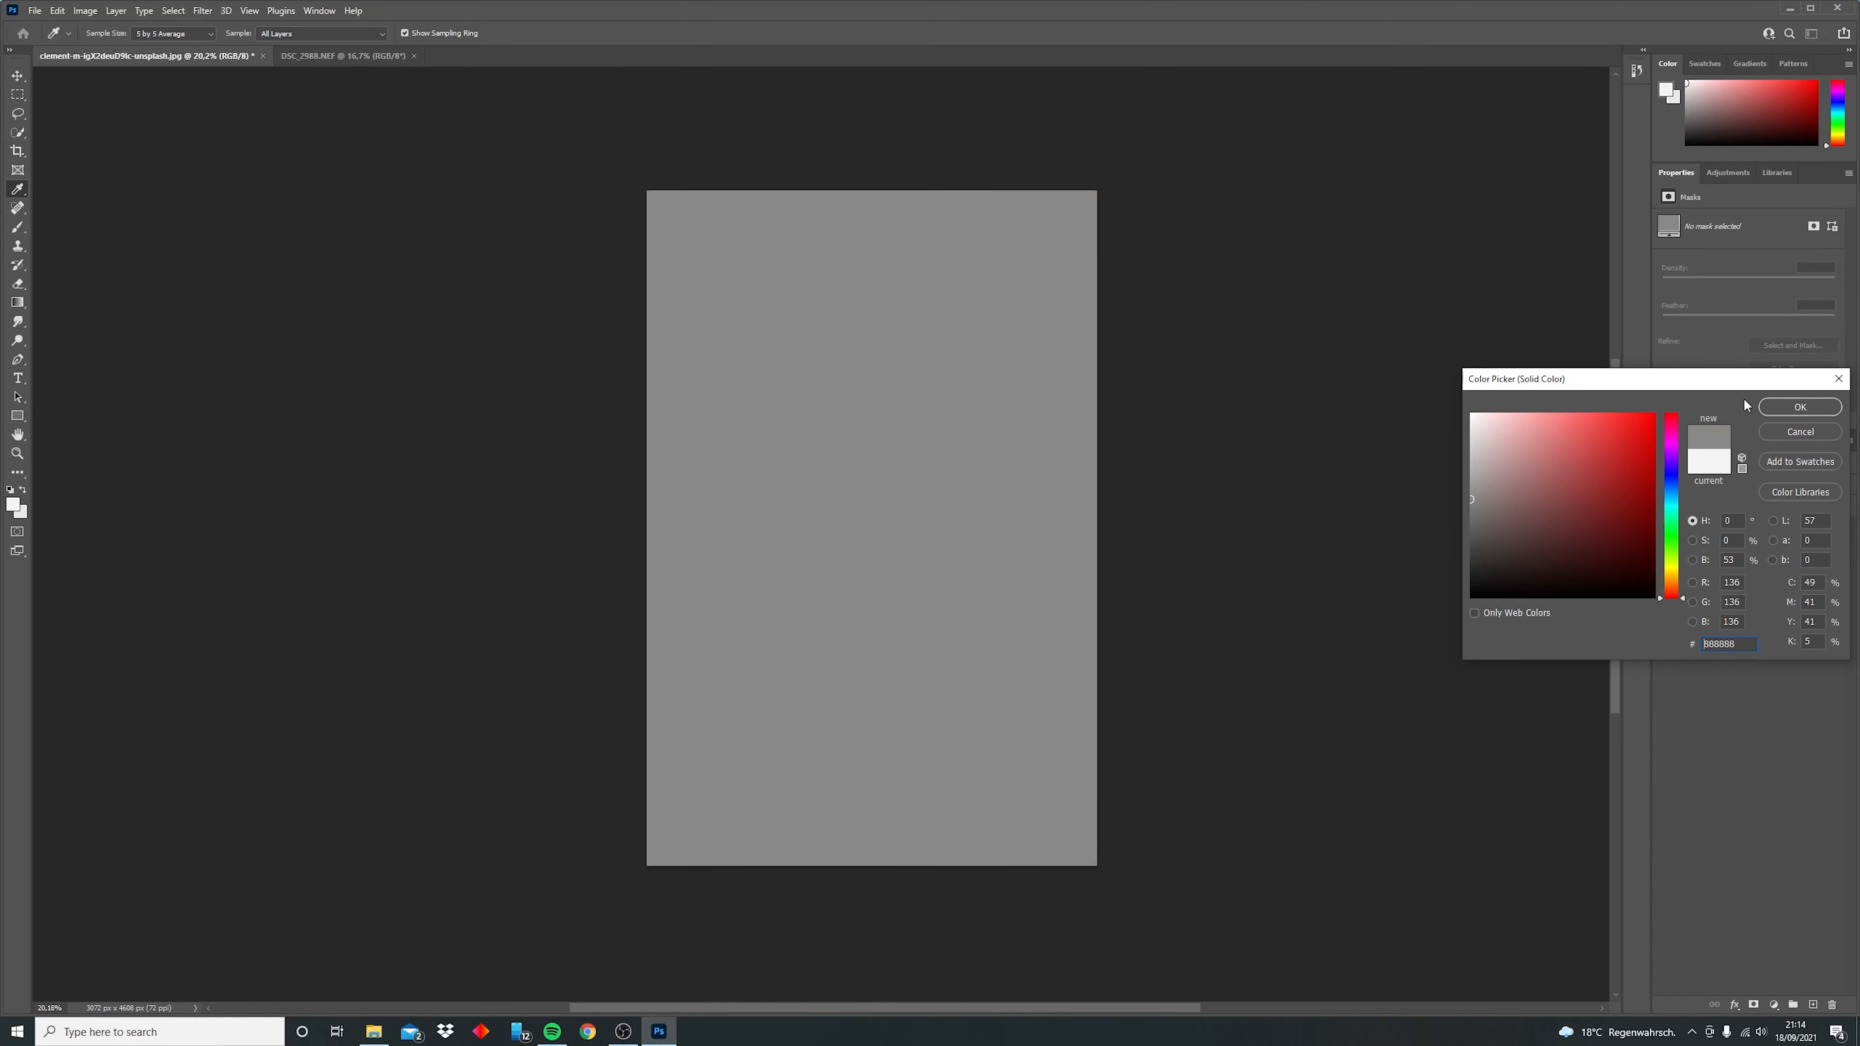
click(1783, 403)
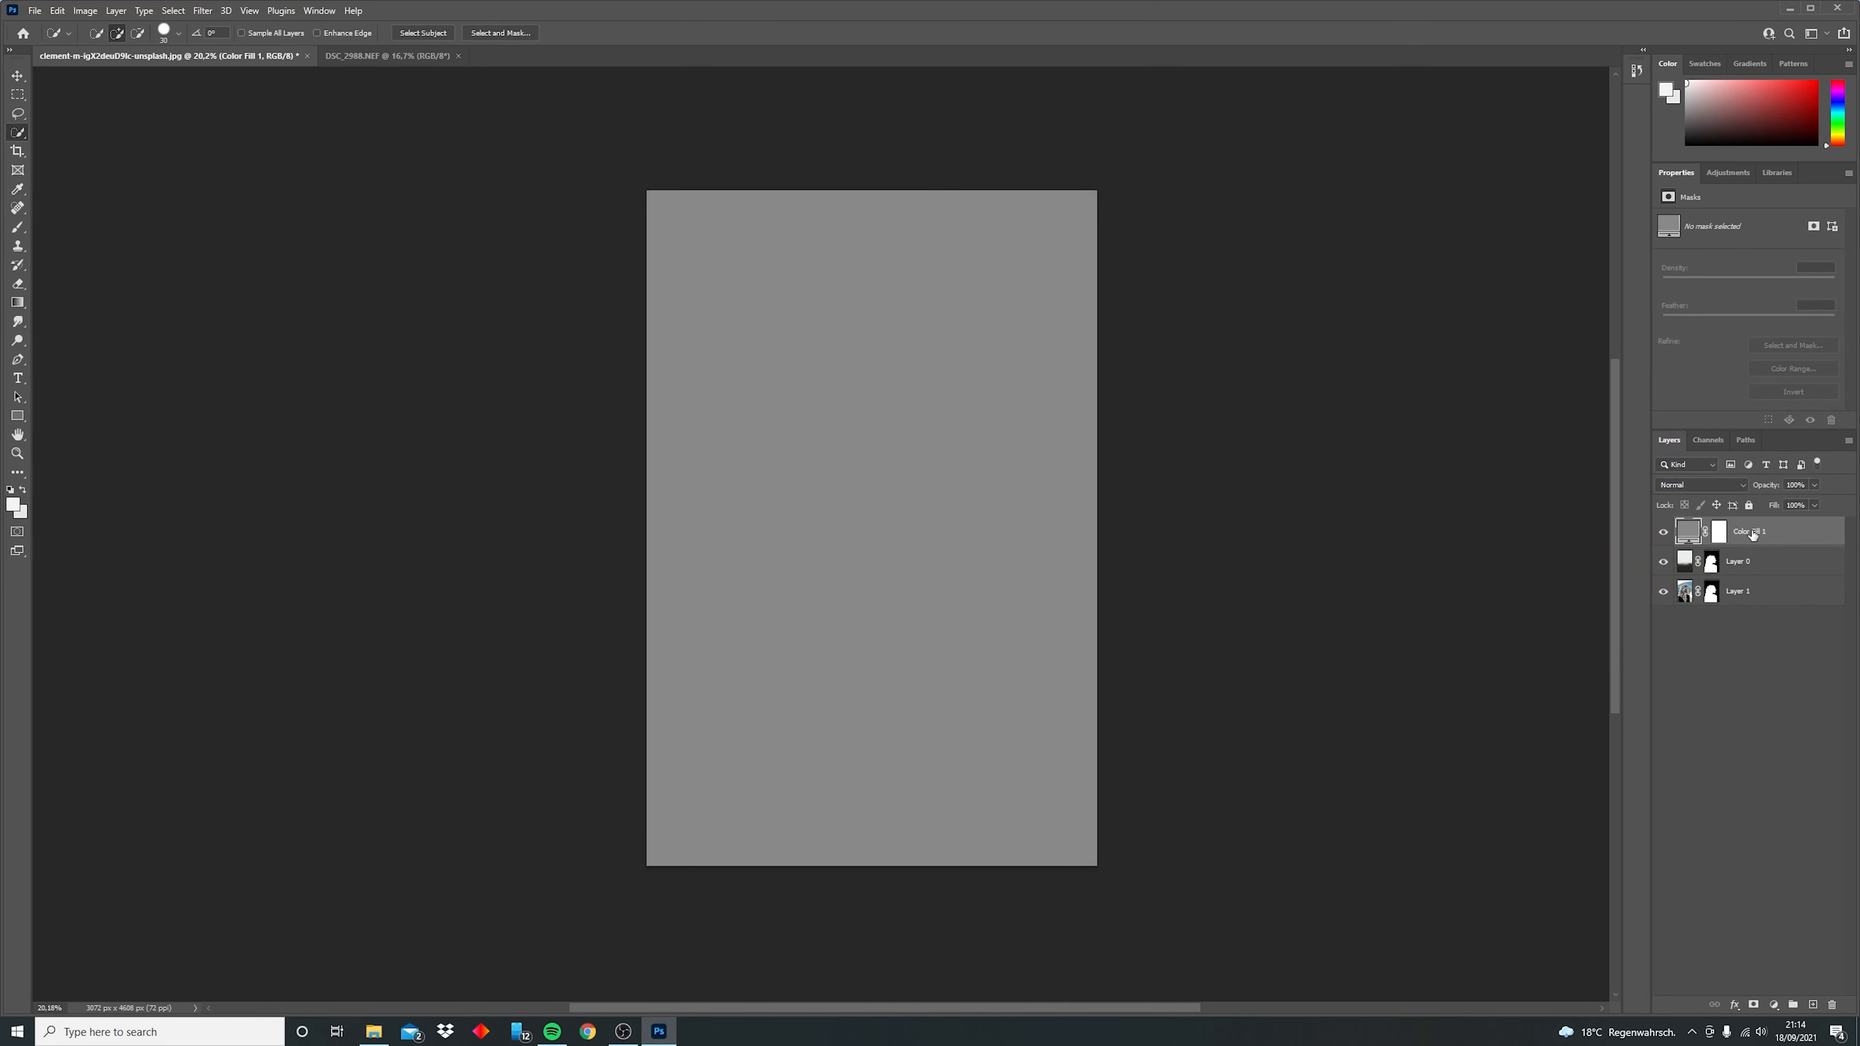
drag(1752, 535, 1763, 632)
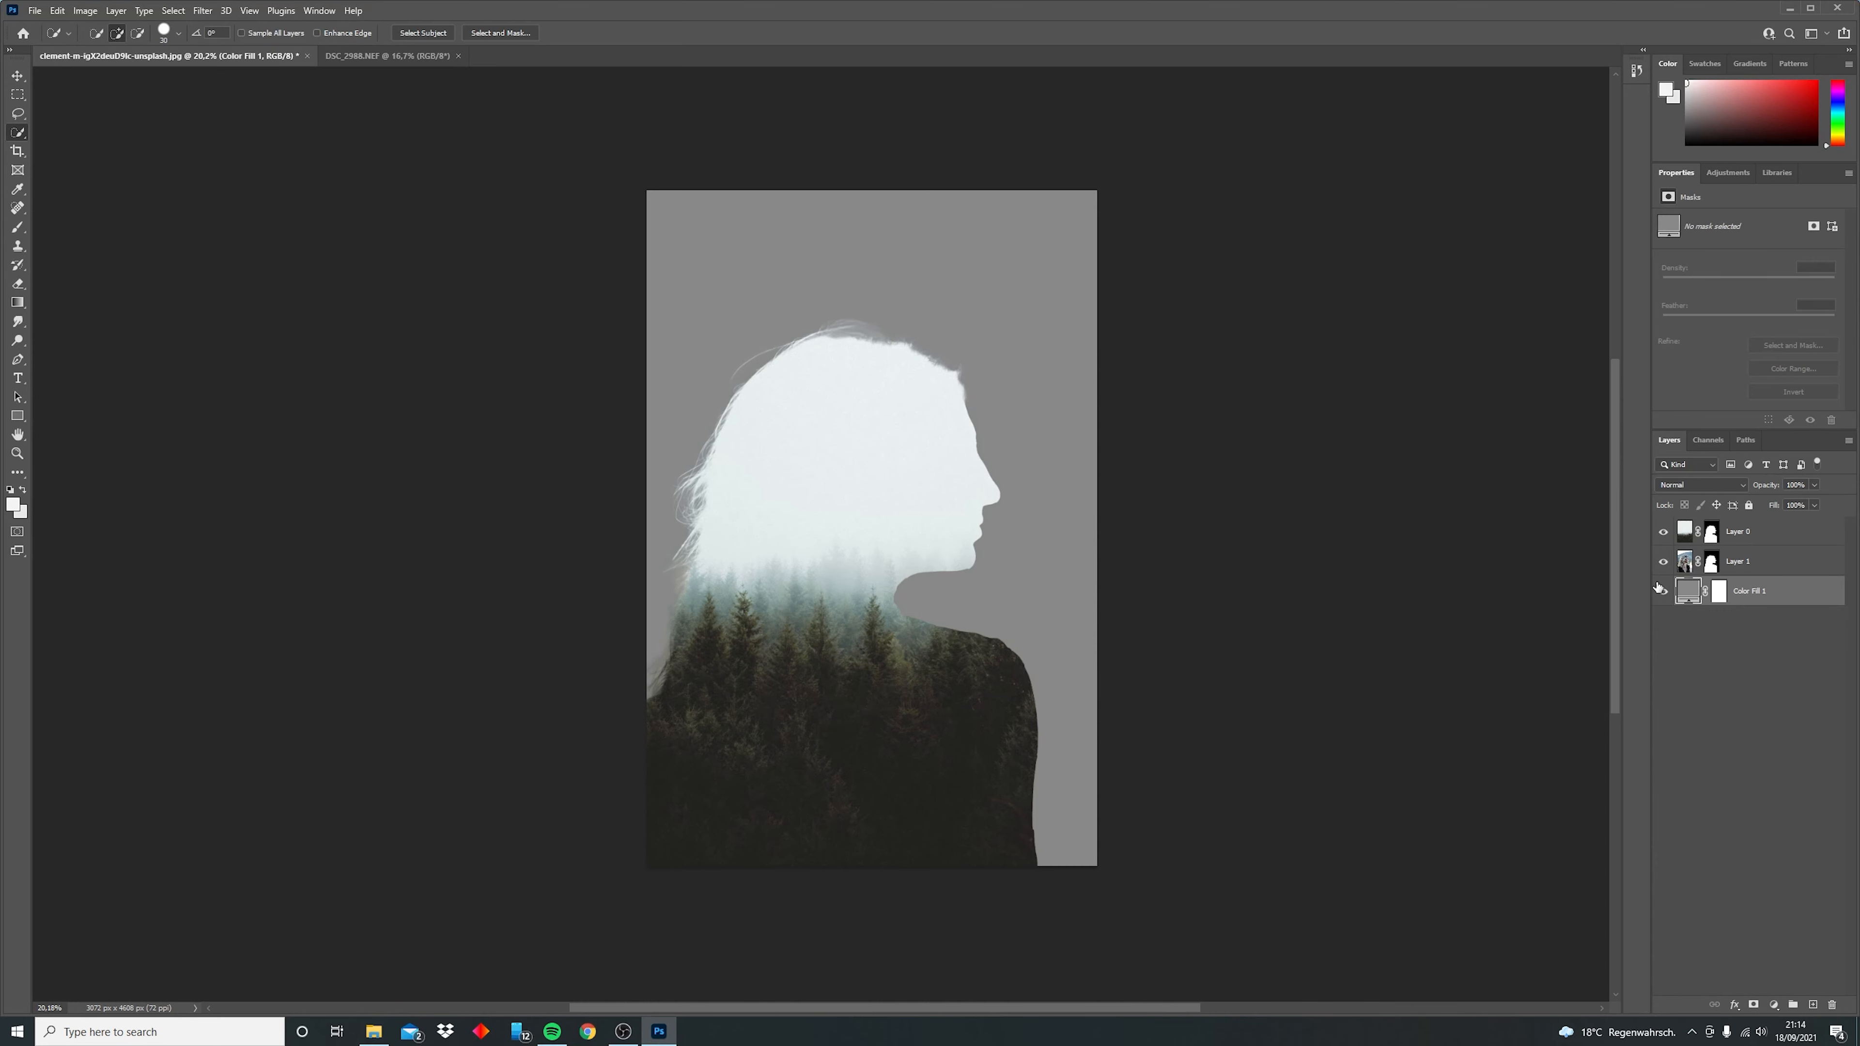
Target the forest layer's mask with the Brush tool and adjust the brush size for painting over the face.
click(1712, 533)
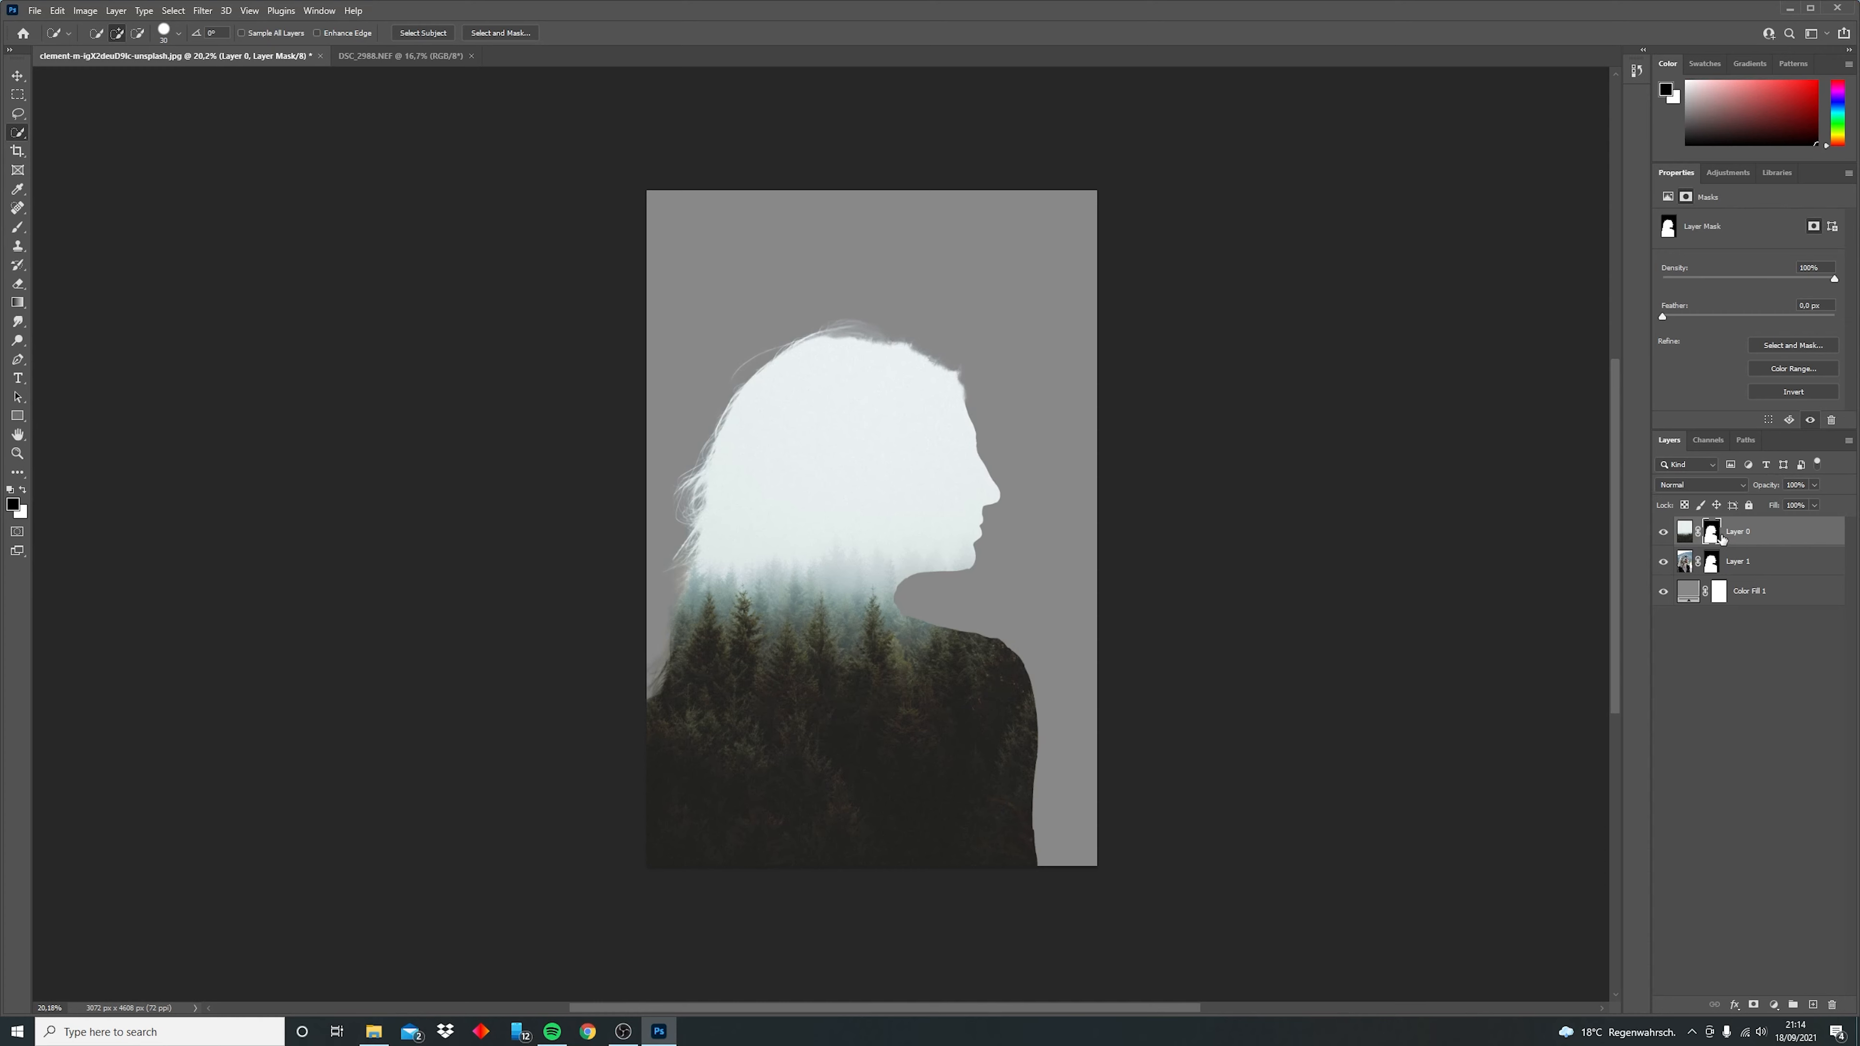
key(b)
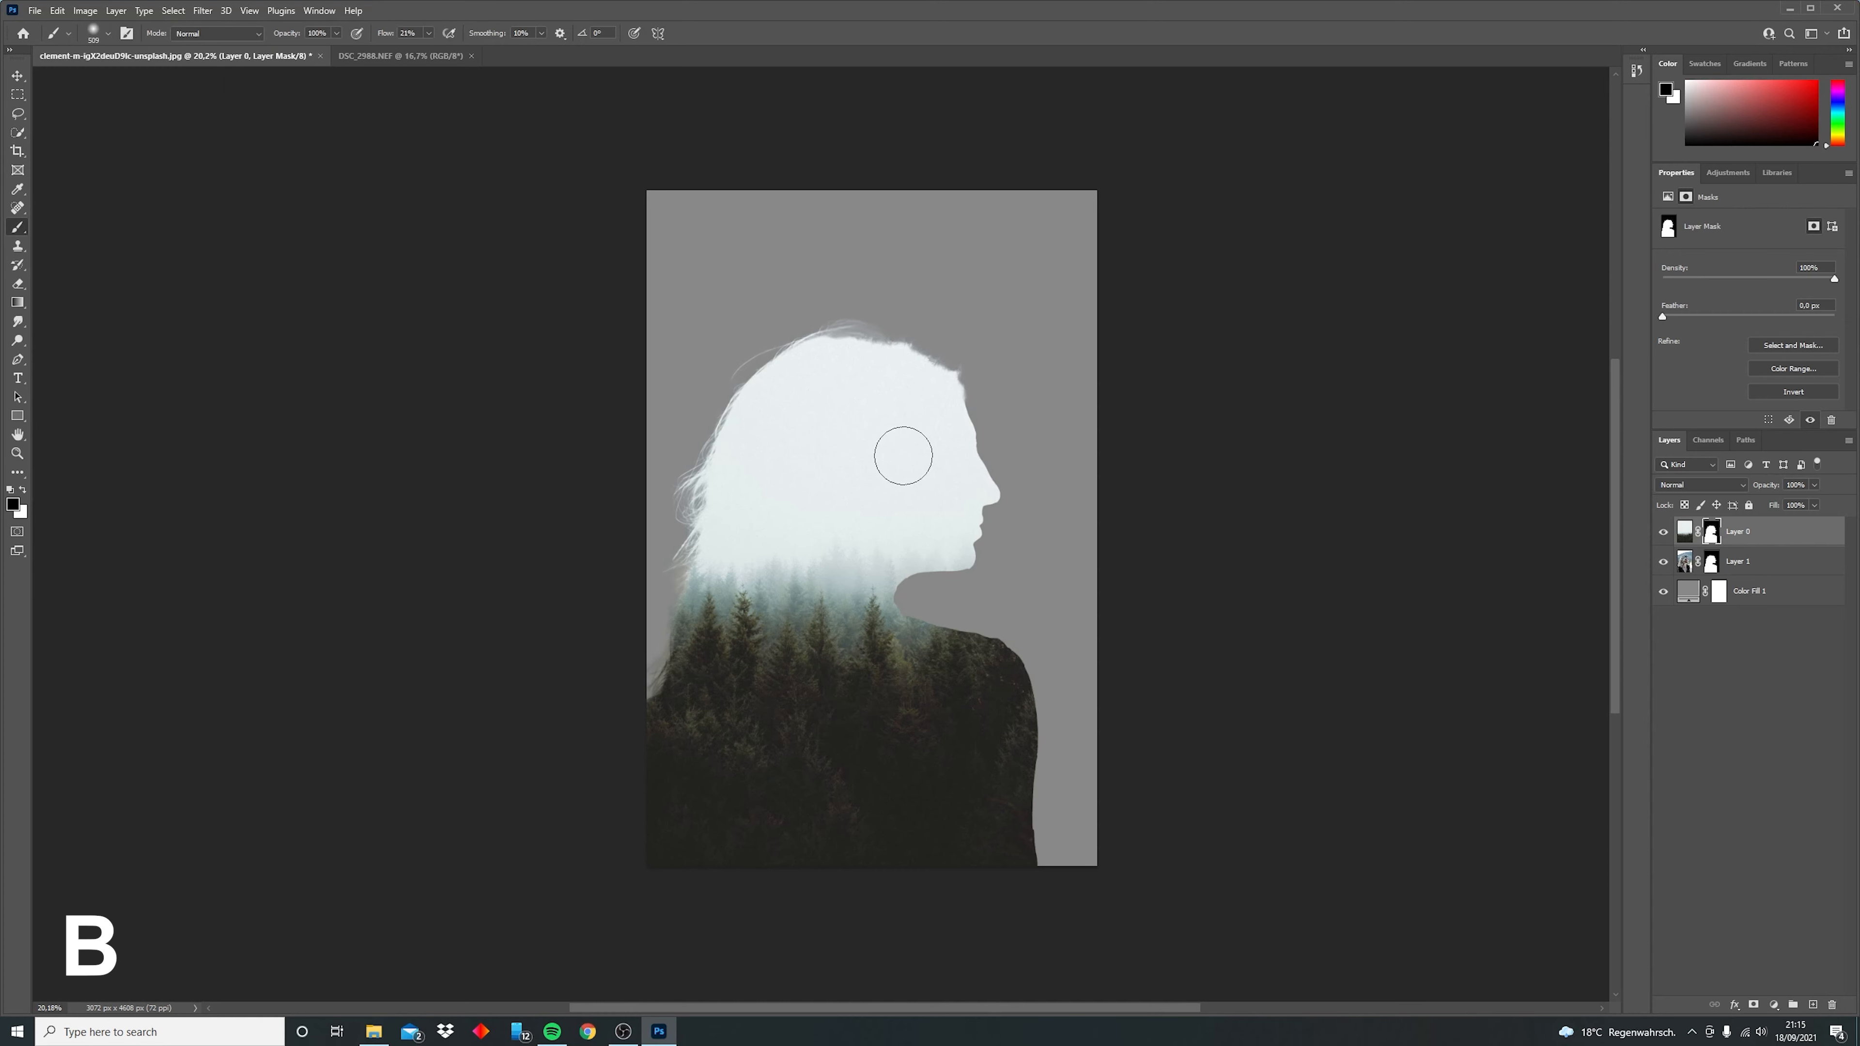
mouse_move(904, 455)
mouse_down()
mouse_move(878, 463)
mouse_move(1029, 473)
mouse_move(926, 469)
mouse_move(946, 473)
mouse_up()
mouse_move(956, 379)
mouse_down()
mouse_move(921, 333)
mouse_move(938, 656)
mouse_move(930, 286)
mouse_move(938, 513)
mouse_move(954, 532)
mouse_up()
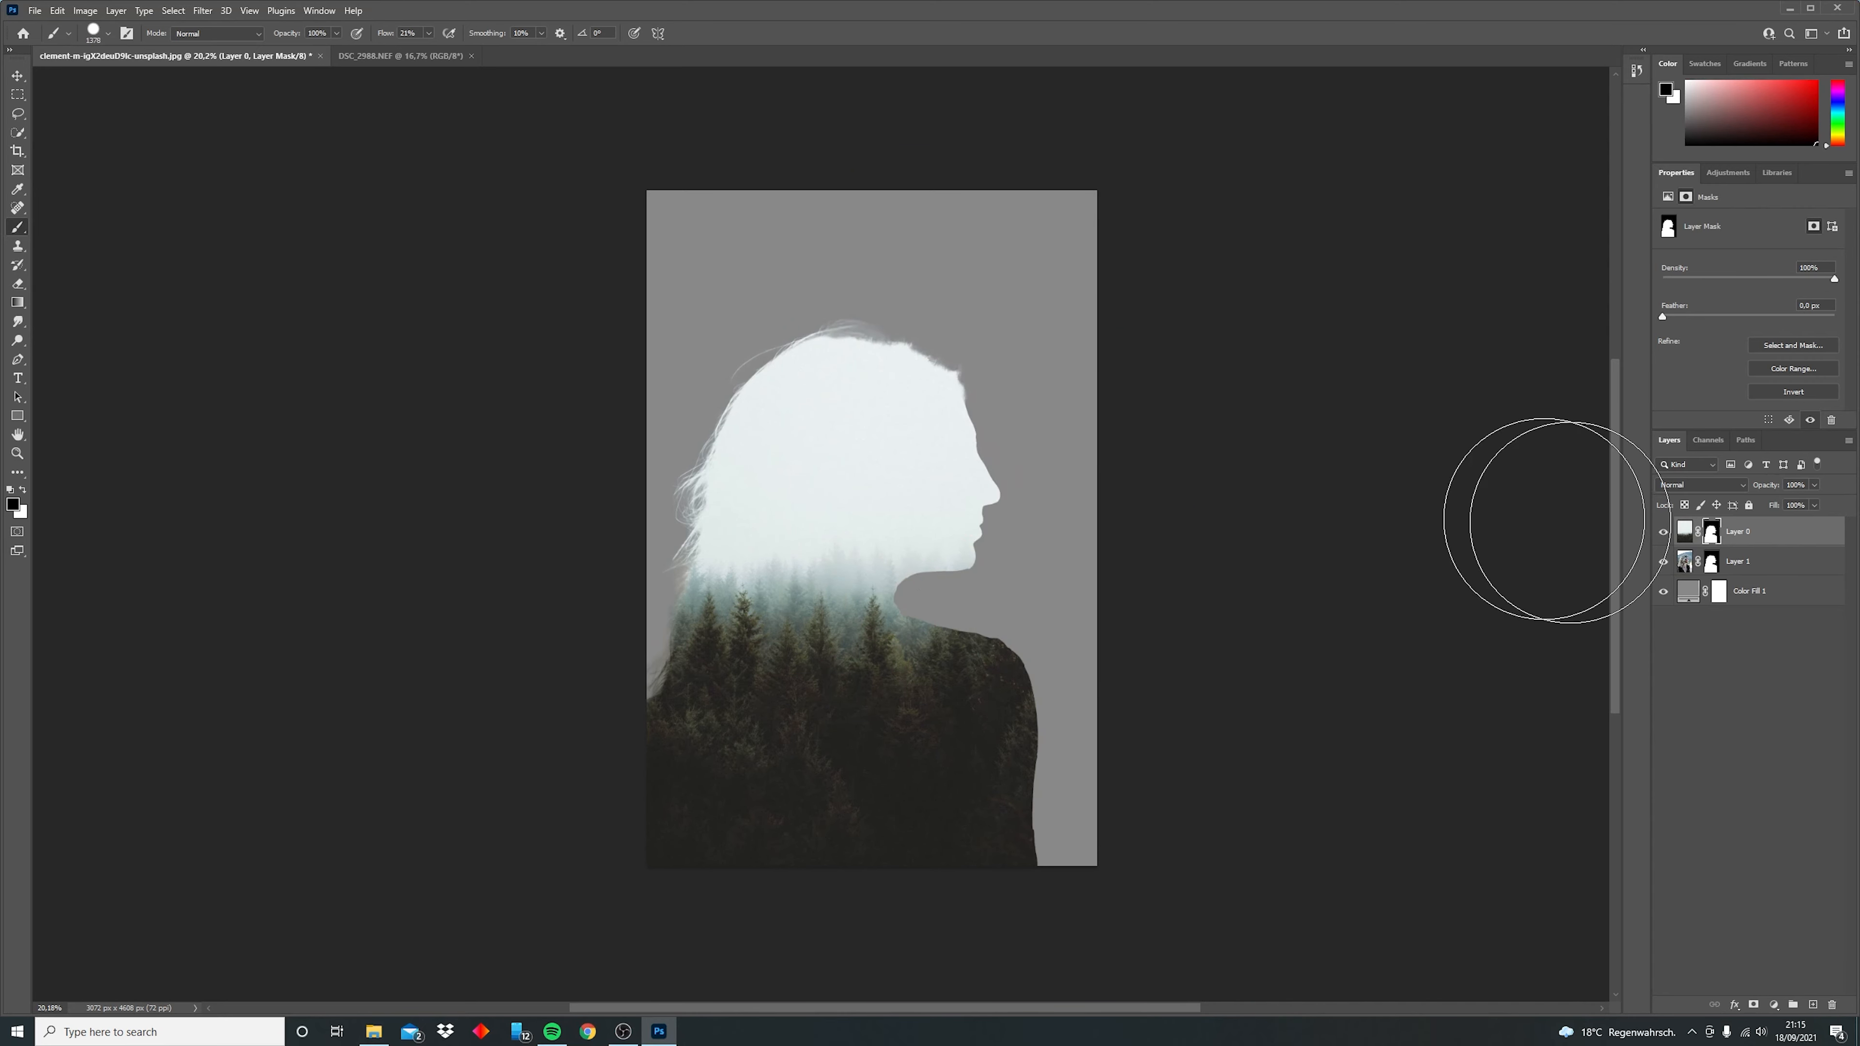
scroll(900, 458, up, 3)
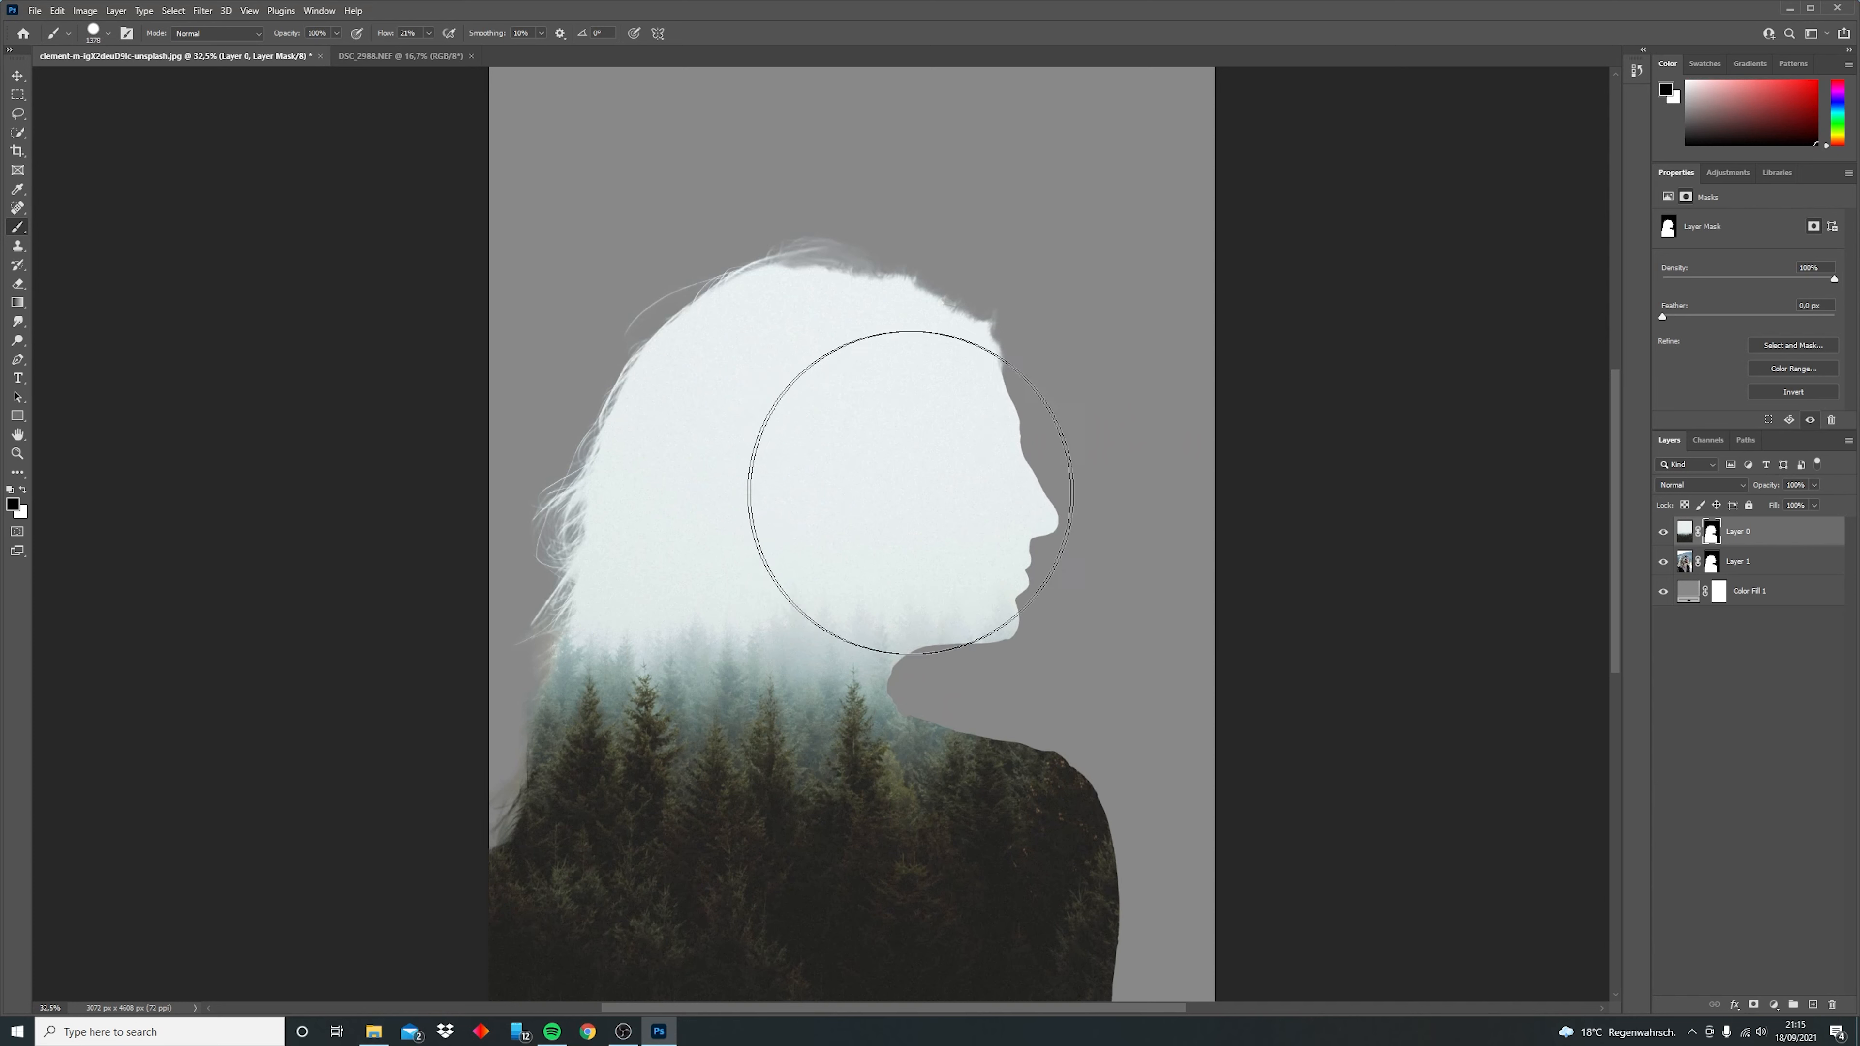
mouse_move(951, 469)
mouse_down()
mouse_move(882, 483)
mouse_move(916, 378)
mouse_move(928, 204)
mouse_move(937, 344)
mouse_up()
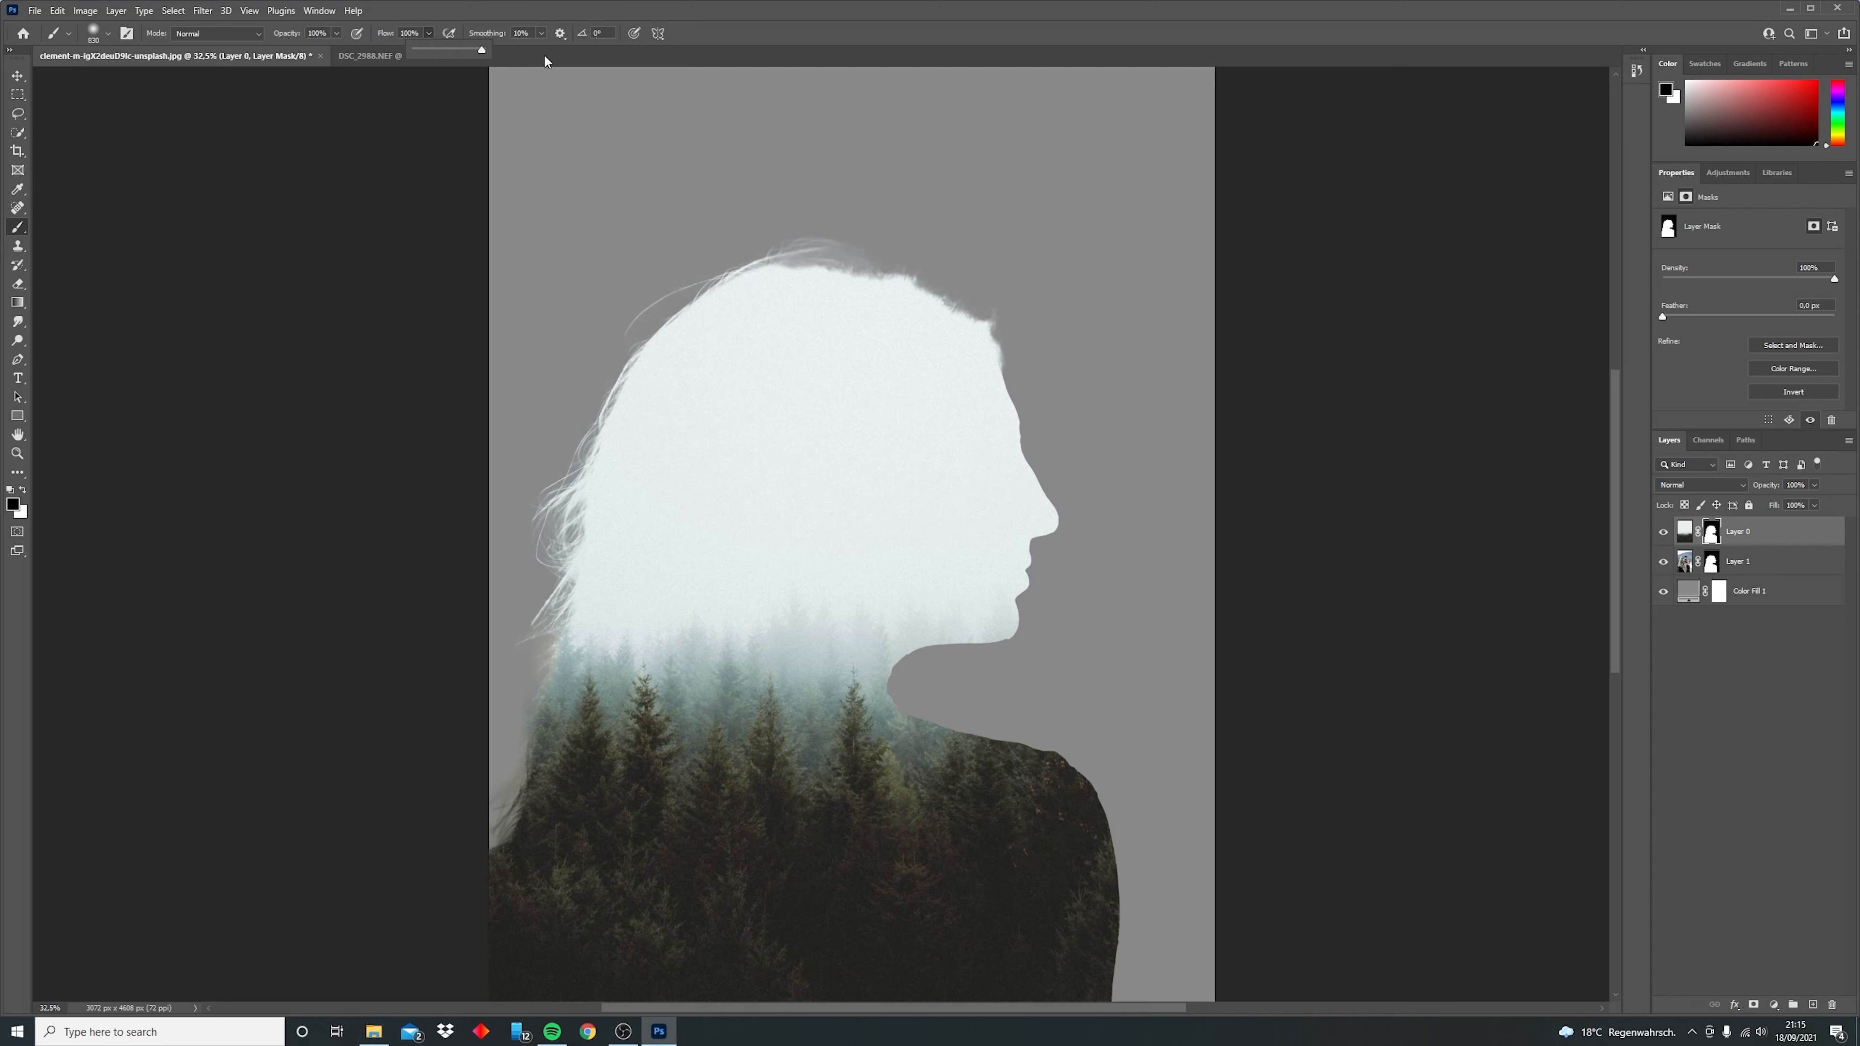
Try painting black on the forest layer's mask over the face at 100% flow, and undo the stroke.
drag(922, 457, 906, 475)
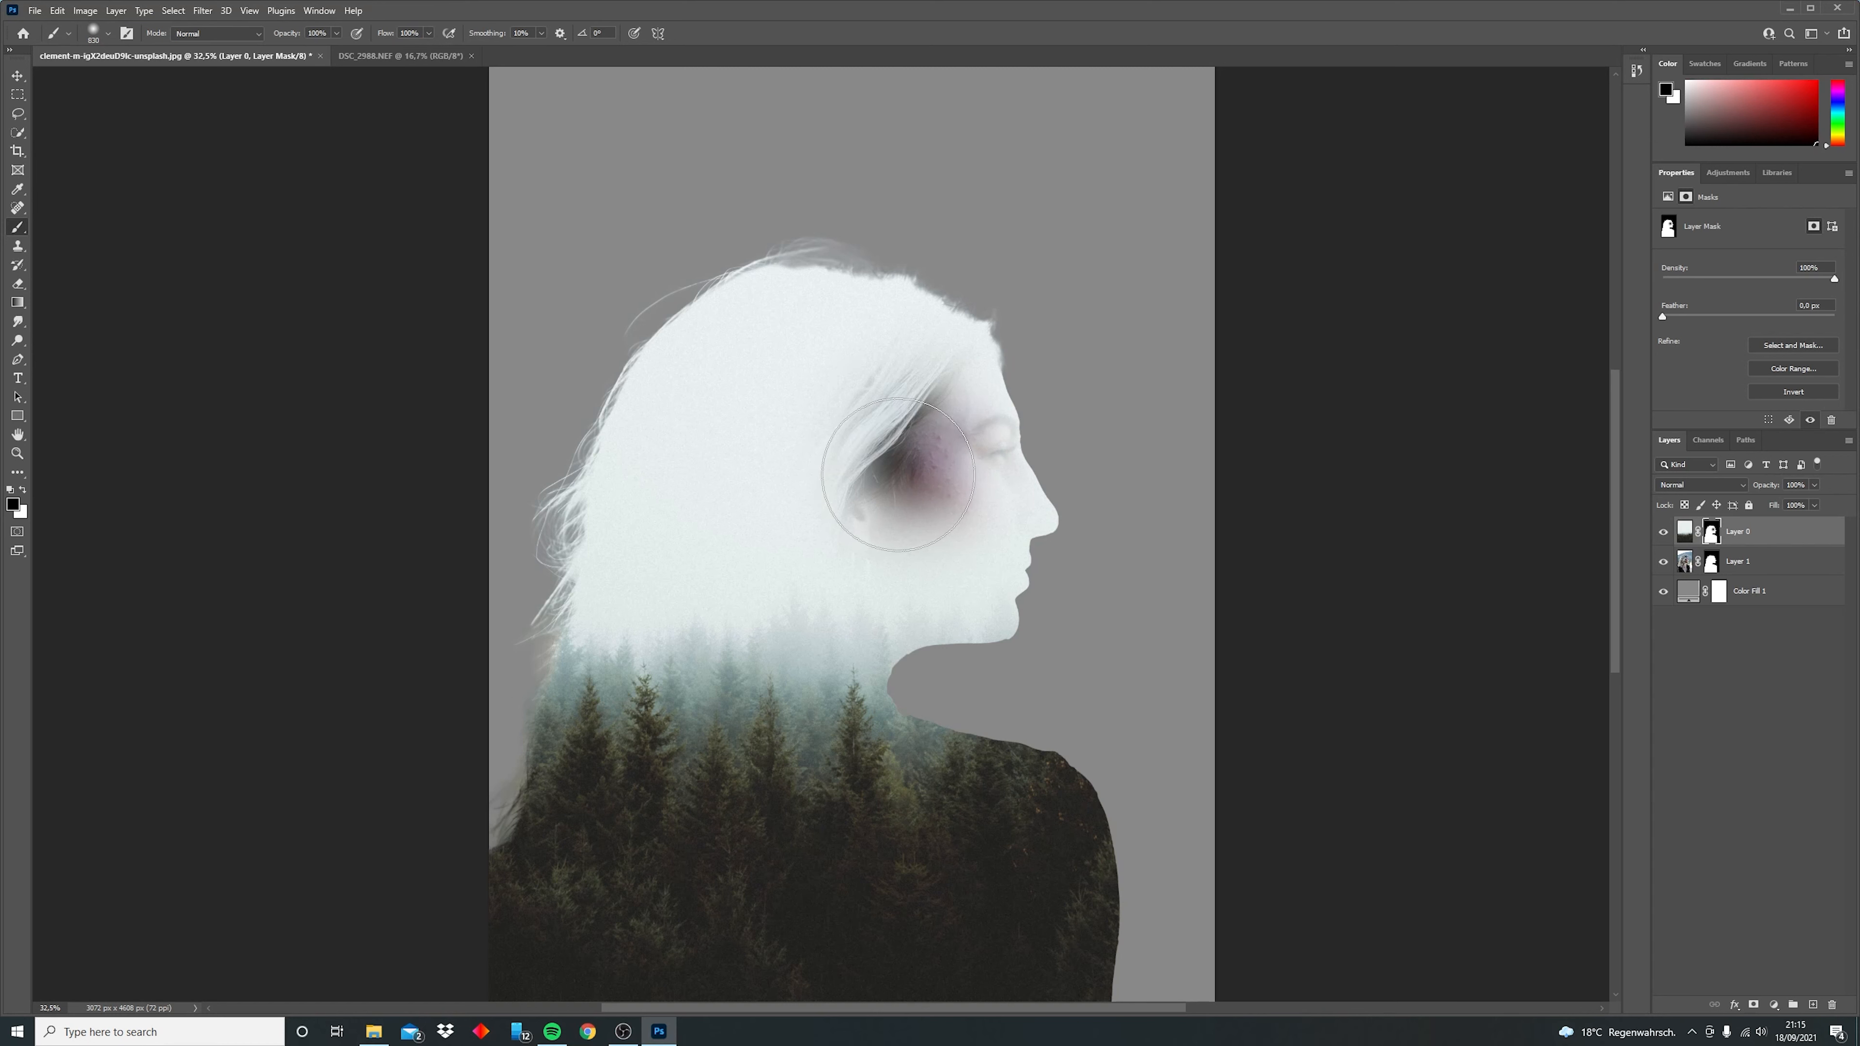
key(ctrl+z)
Paint black at 19% flow on the forest layer's mask over the face, hair and chest to reveal the portrait.
click(428, 33)
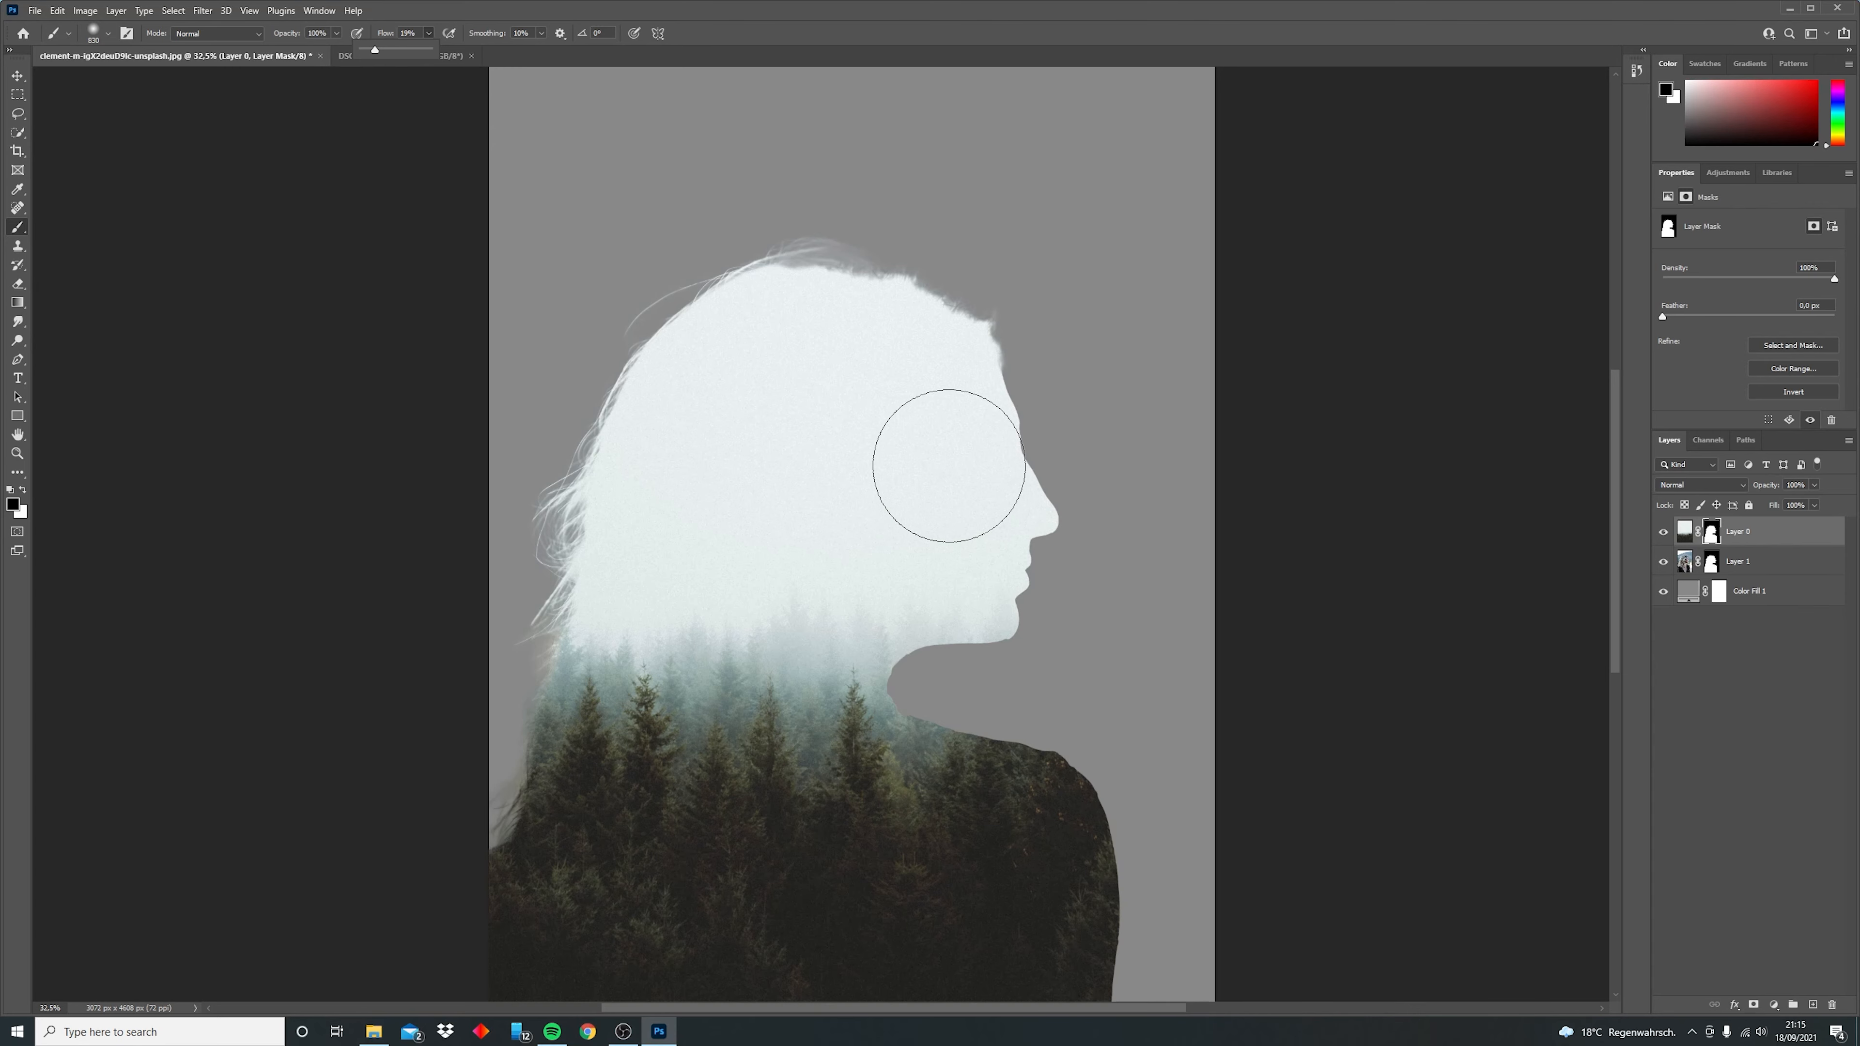
scroll(949, 466, up, 3)
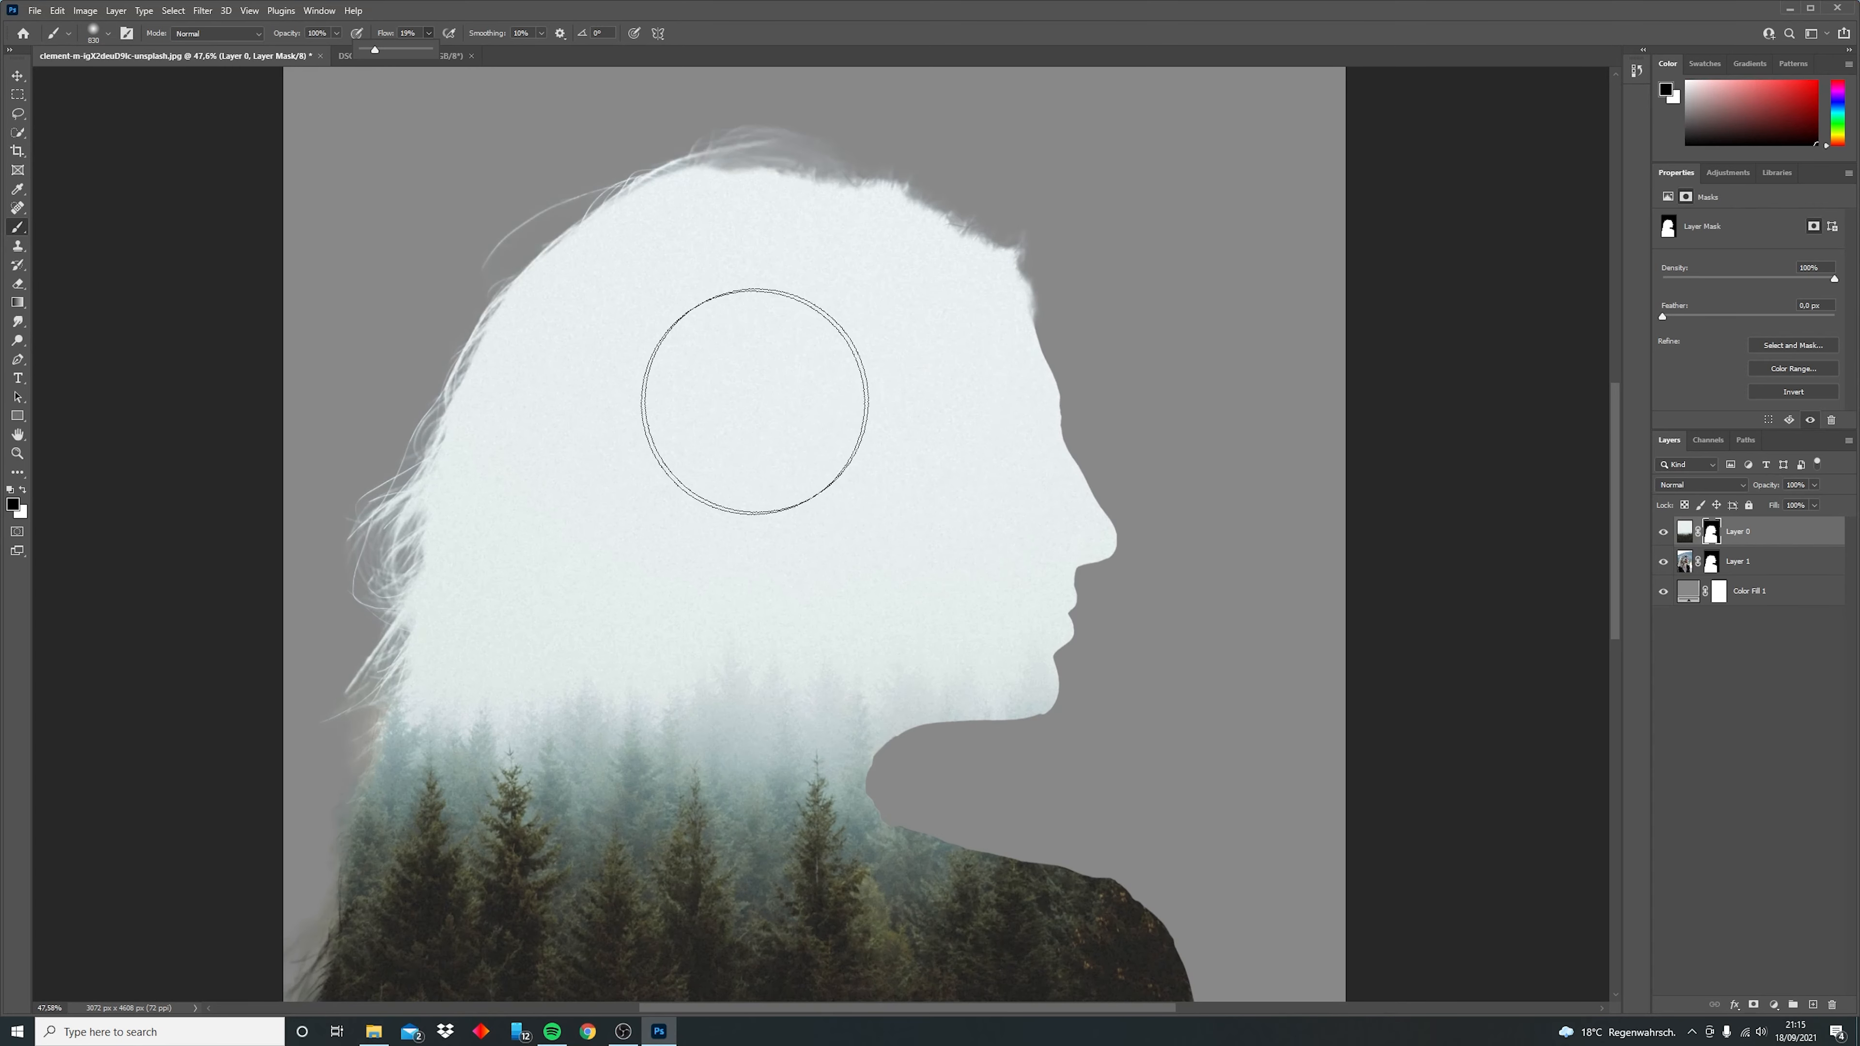
mouse_move(984, 487)
alt+mouse_down()
mouse_move(931, 485)
mouse_move(978, 455)
mouse_move(993, 400)
mouse_move(976, 393)
mouse_move(956, 486)
mouse_move(983, 535)
mouse_move(1001, 486)
mouse_move(920, 606)
mouse_move(973, 600)
mouse_move(923, 523)
mouse_move(942, 440)
mouse_move(901, 484)
mouse_move(742, 352)
mouse_move(844, 358)
mouse_move(848, 316)
mouse_move(711, 325)
mouse_move(637, 424)
mouse_move(549, 455)
mouse_move(579, 338)
mouse_move(469, 594)
mouse_move(647, 369)
mouse_move(685, 710)
mouse_move(853, 344)
alt+mouse_up()
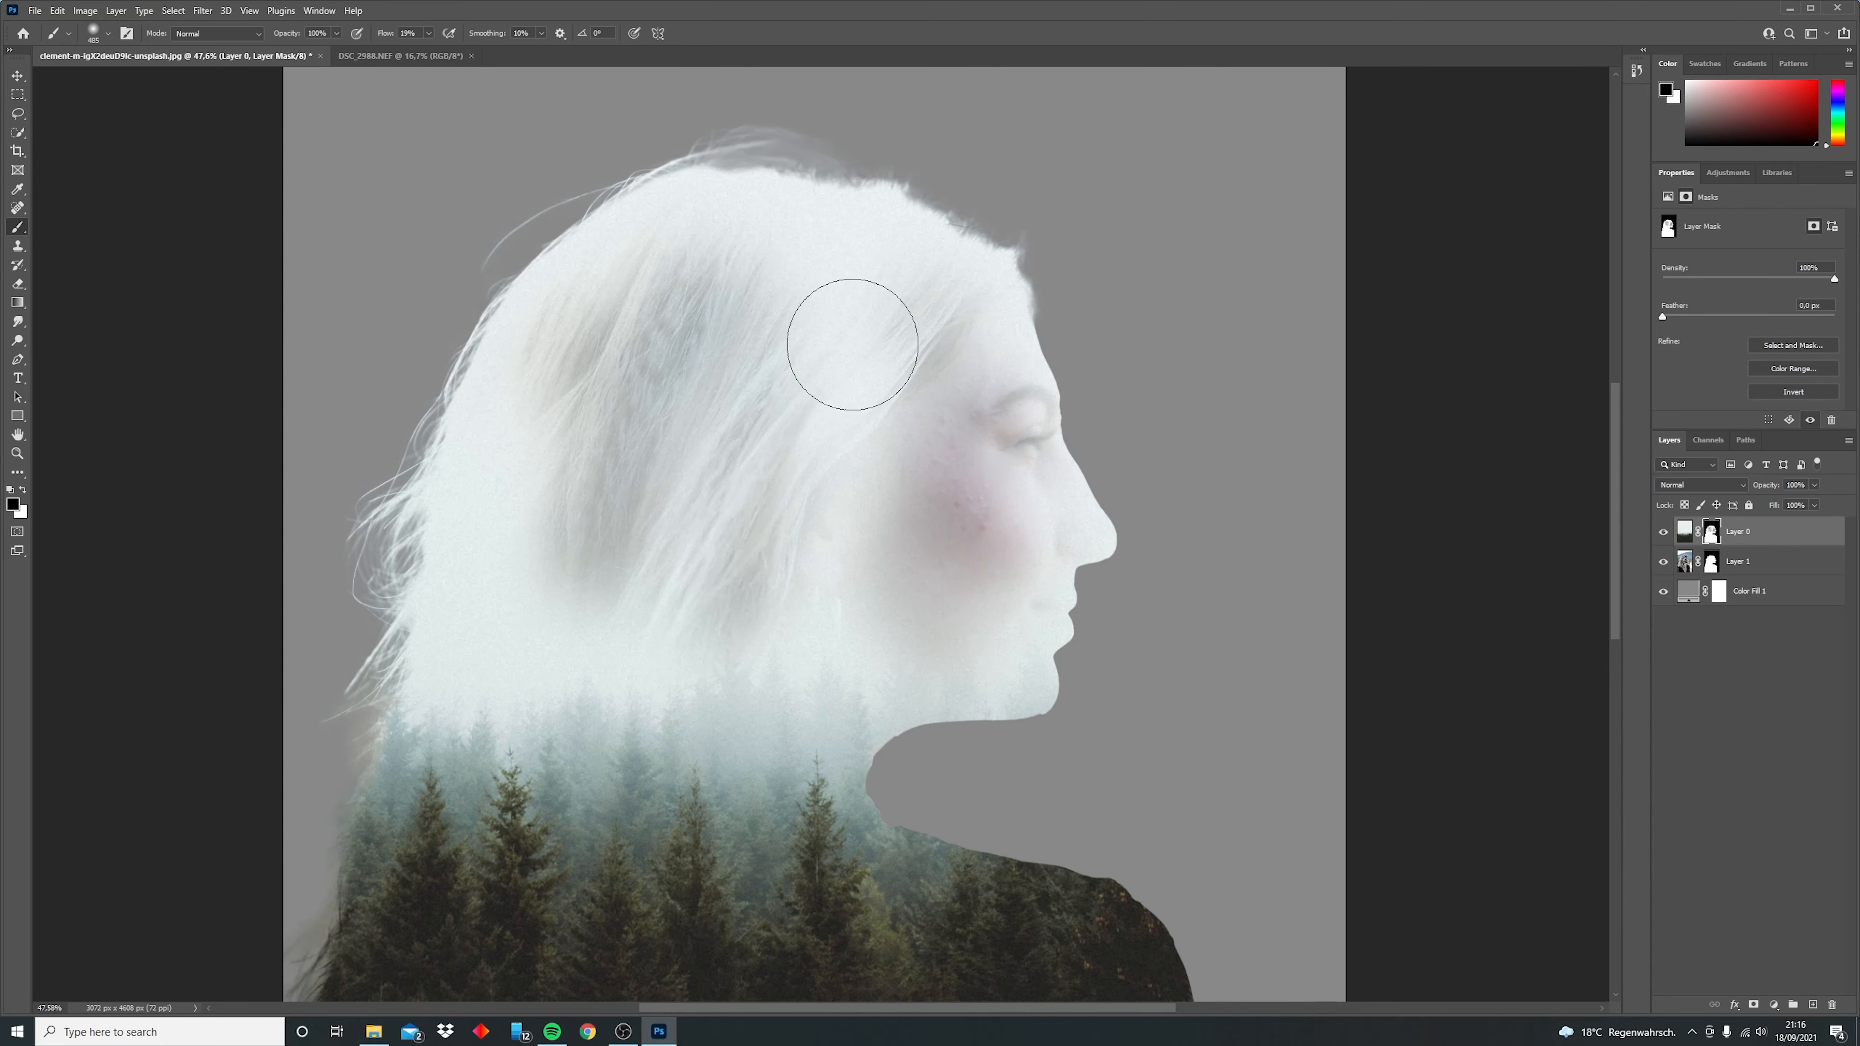
drag(647, 802, 729, 320)
mouse_move(498, 770)
mouse_down()
mouse_move(582, 901)
mouse_move(523, 730)
mouse_move(539, 643)
mouse_move(748, 907)
mouse_move(646, 625)
mouse_move(999, 614)
mouse_move(1094, 882)
mouse_move(1153, 598)
mouse_move(1042, 550)
mouse_move(905, 701)
mouse_move(655, 524)
mouse_up()
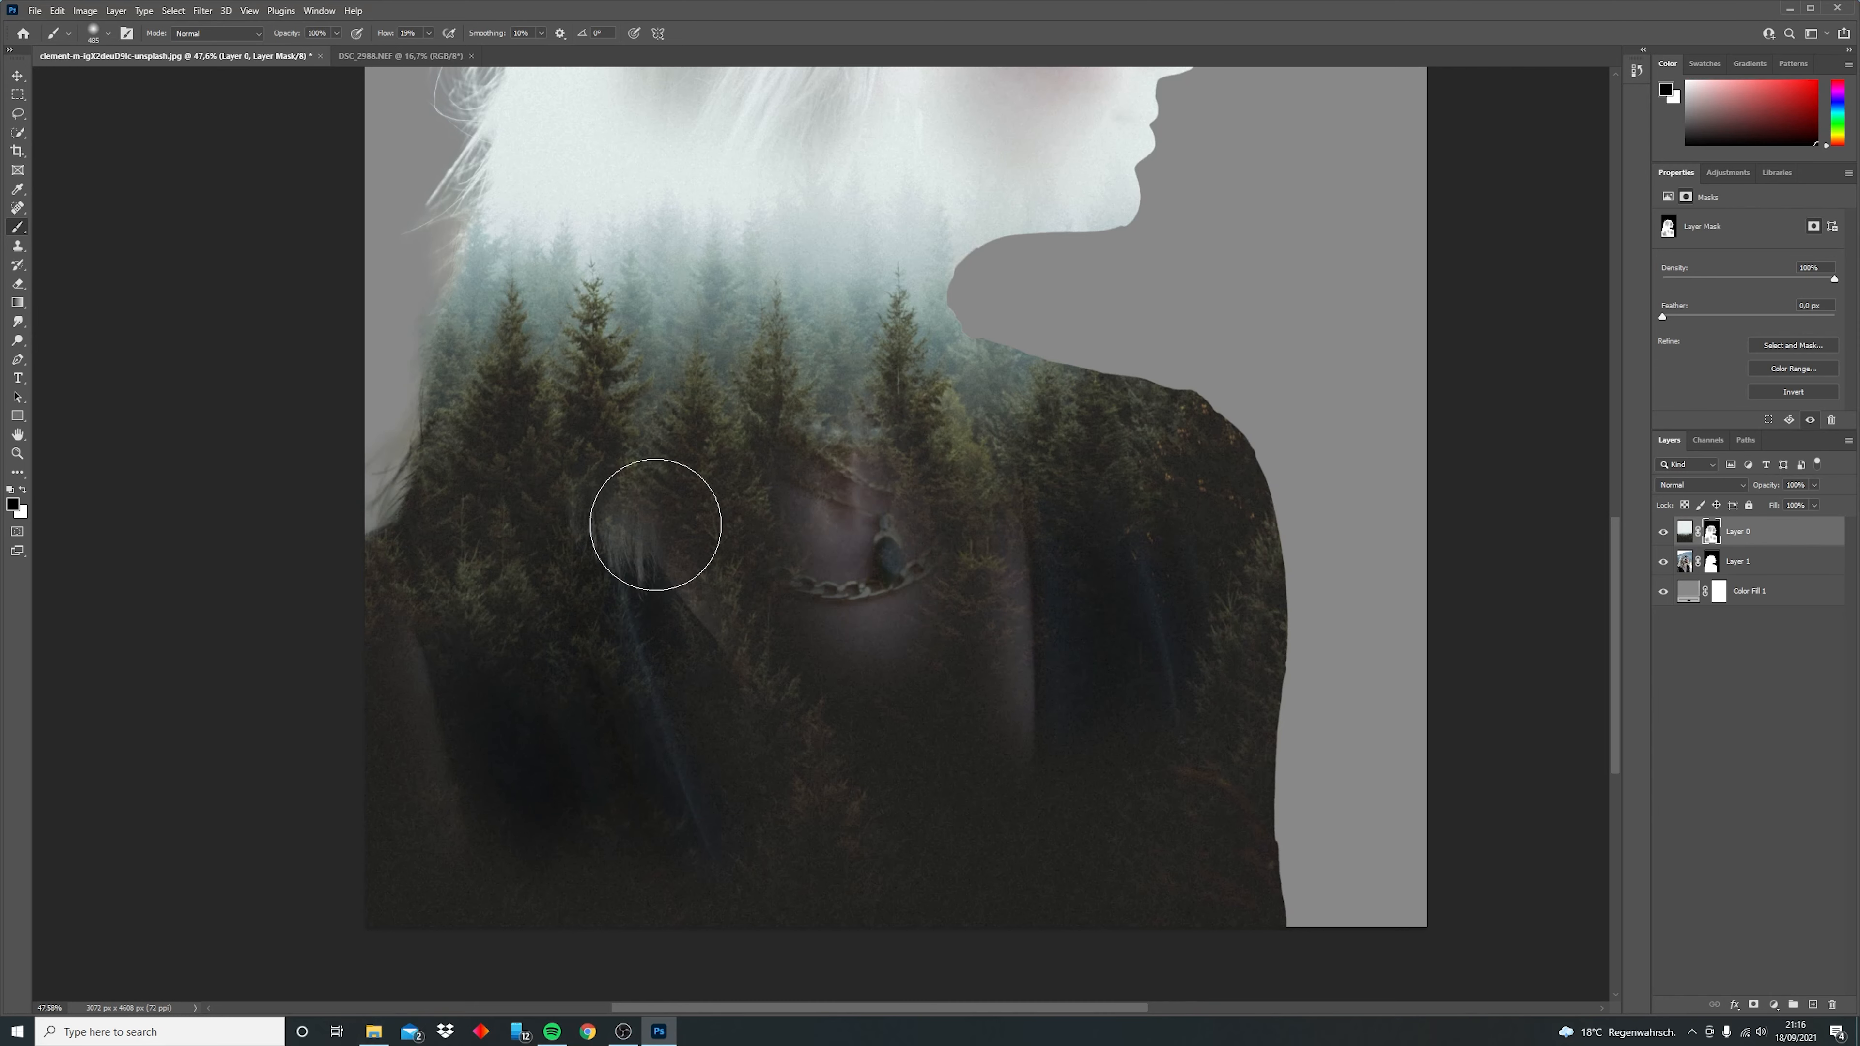
scroll(1025, 667, down, 5)
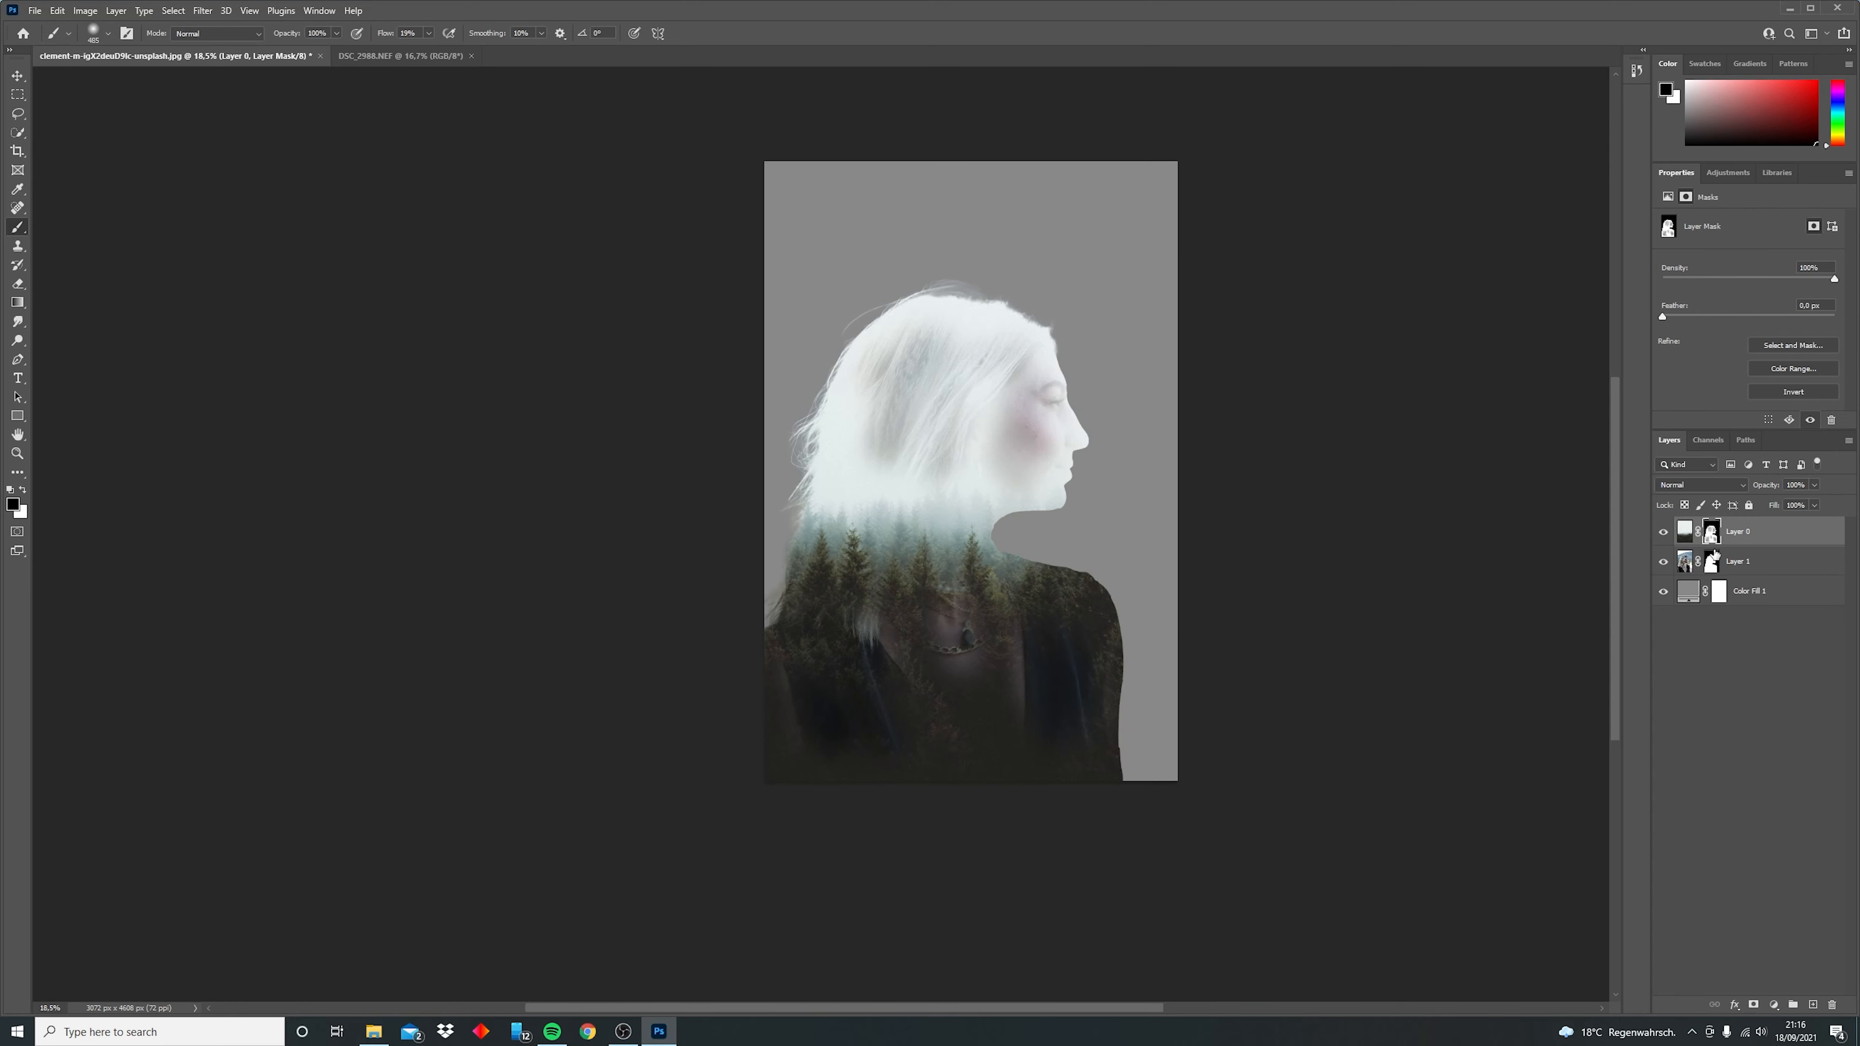
Revert the document history to the Layer Order state, discarding all brush strokes on the forest mask.
click(1634, 69)
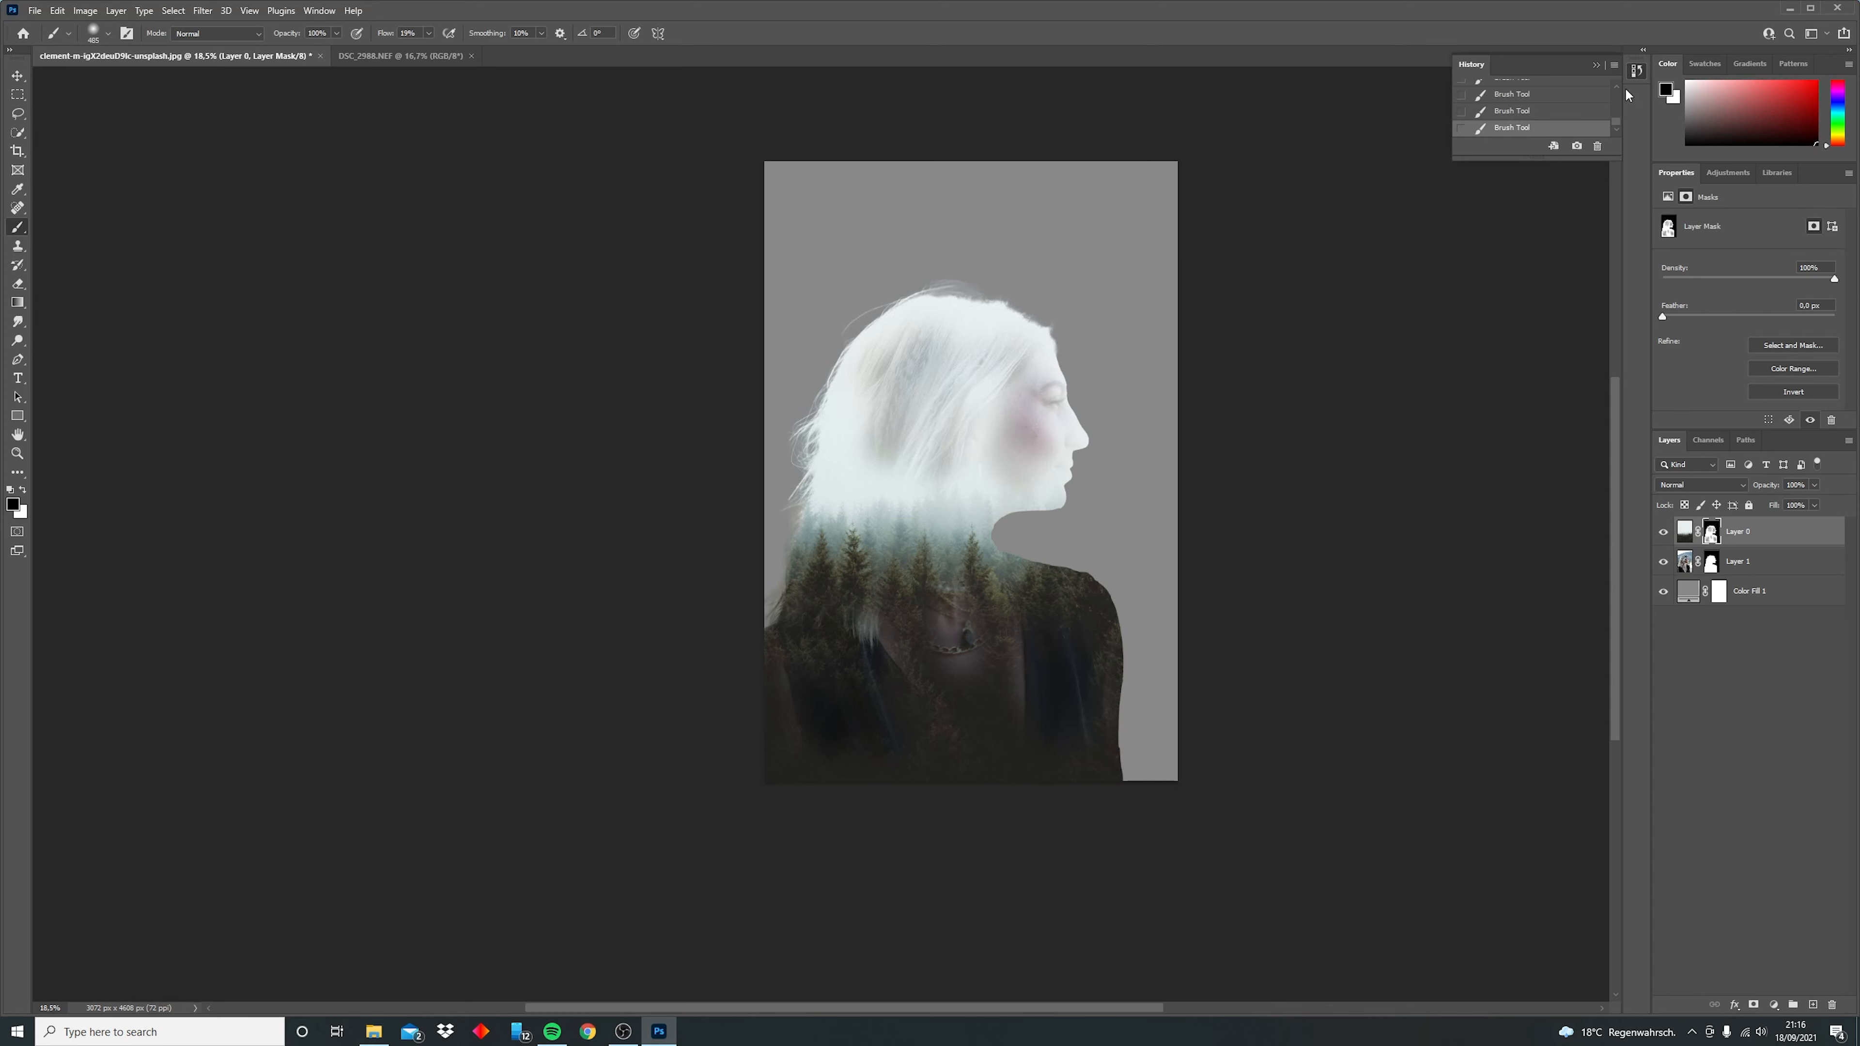
click(1520, 120)
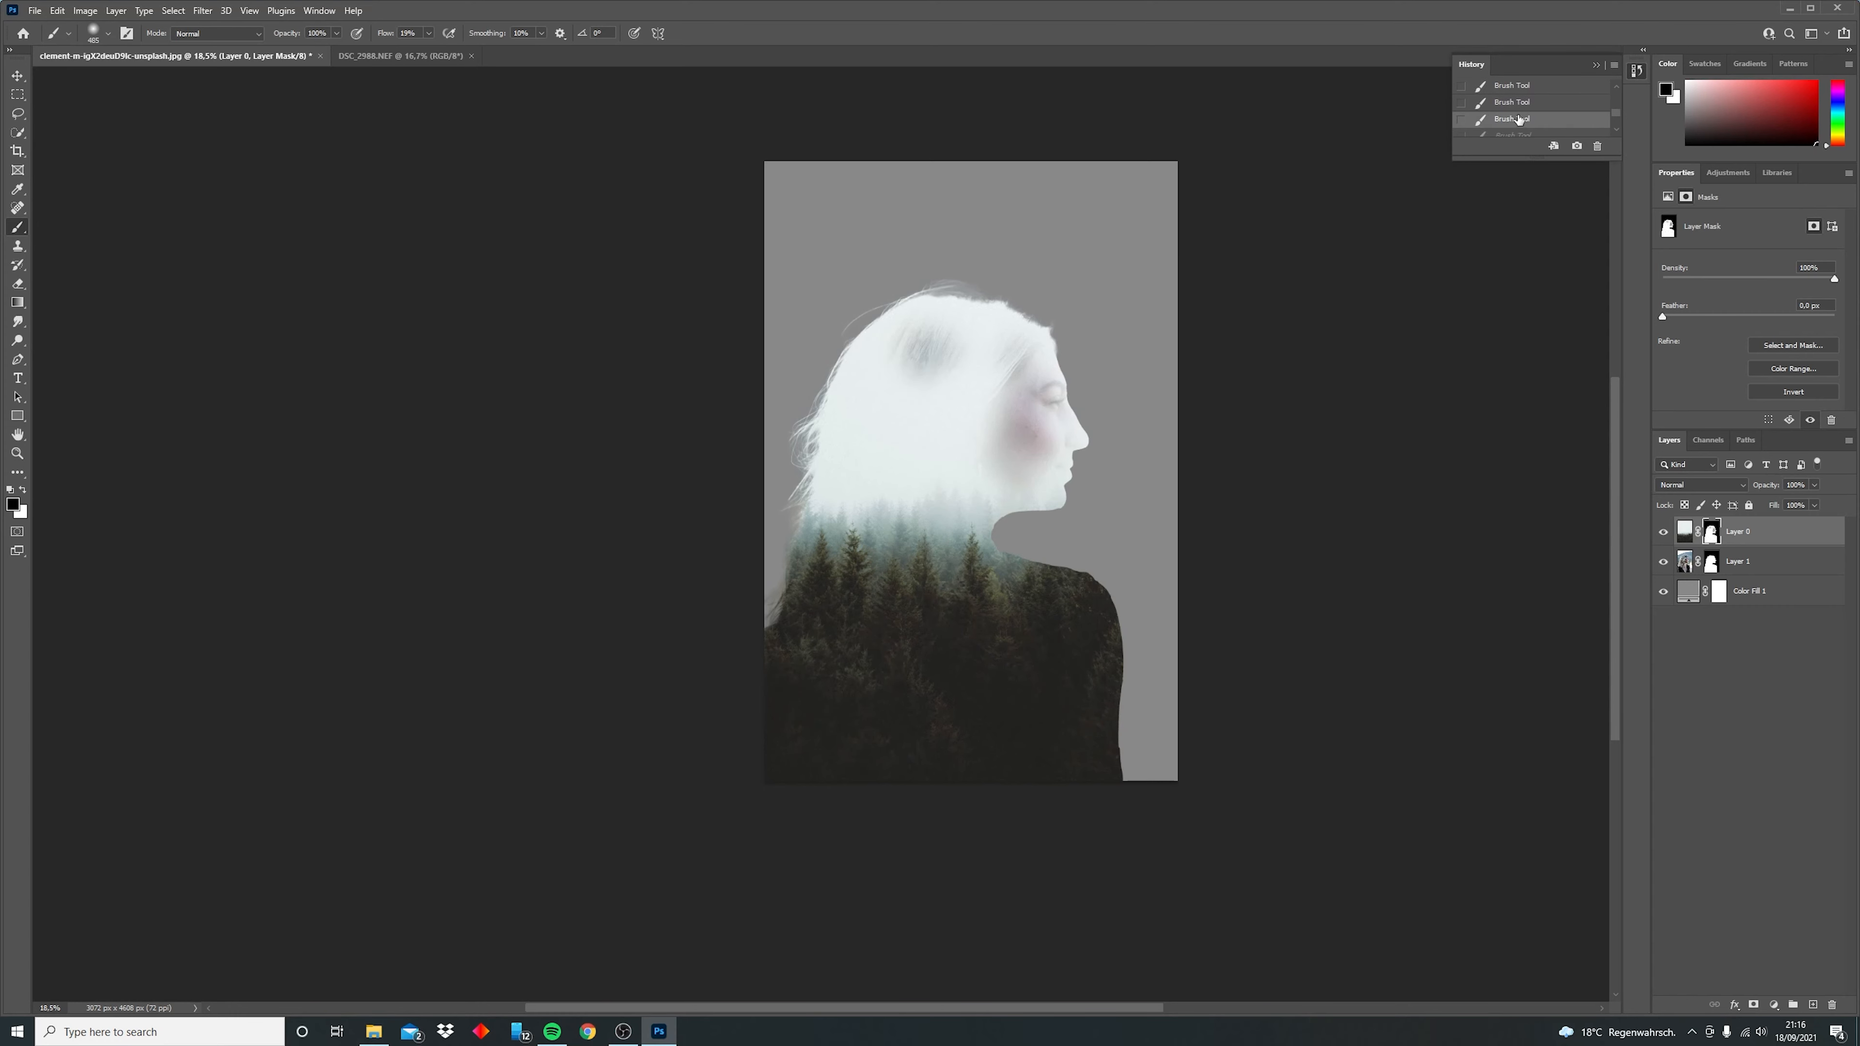
click(1520, 107)
scroll(1519, 112, up, 1)
click(1520, 115)
scroll(1519, 115, up, 1)
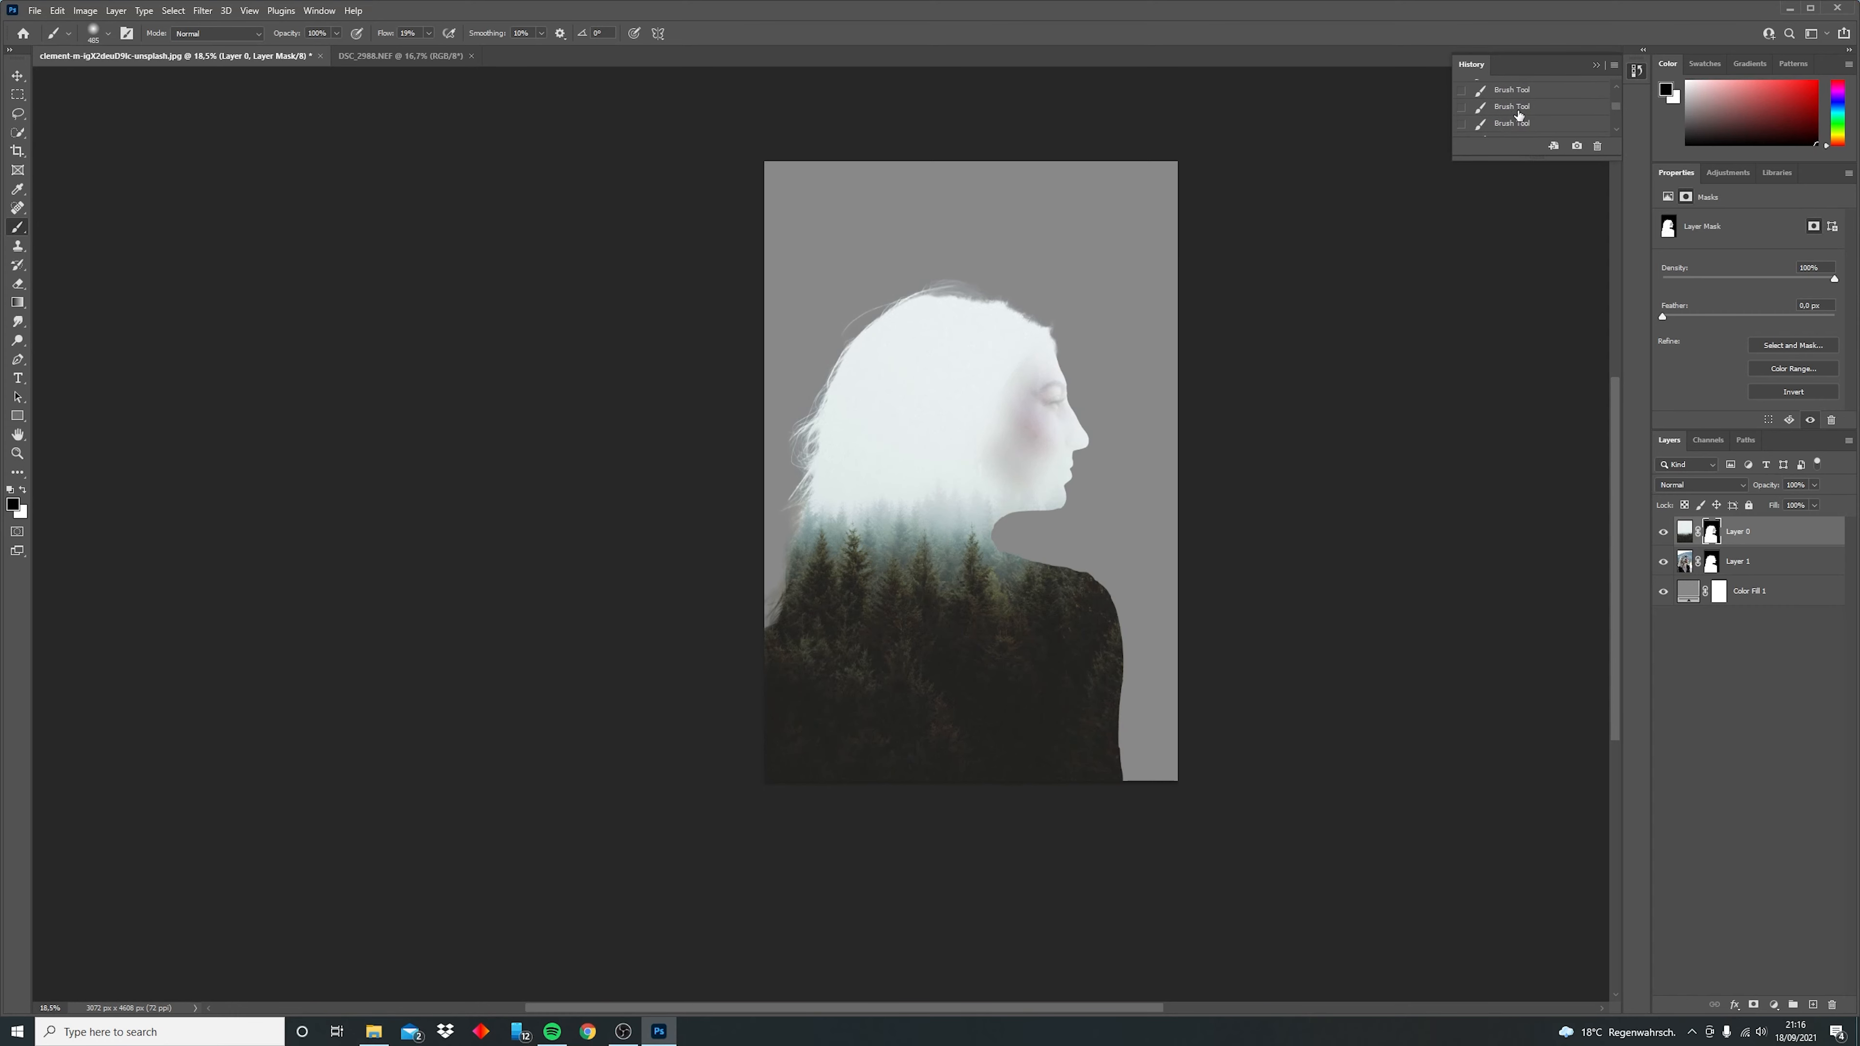
click(1520, 115)
scroll(1519, 116, up, 2)
scroll(1519, 123, down, 2)
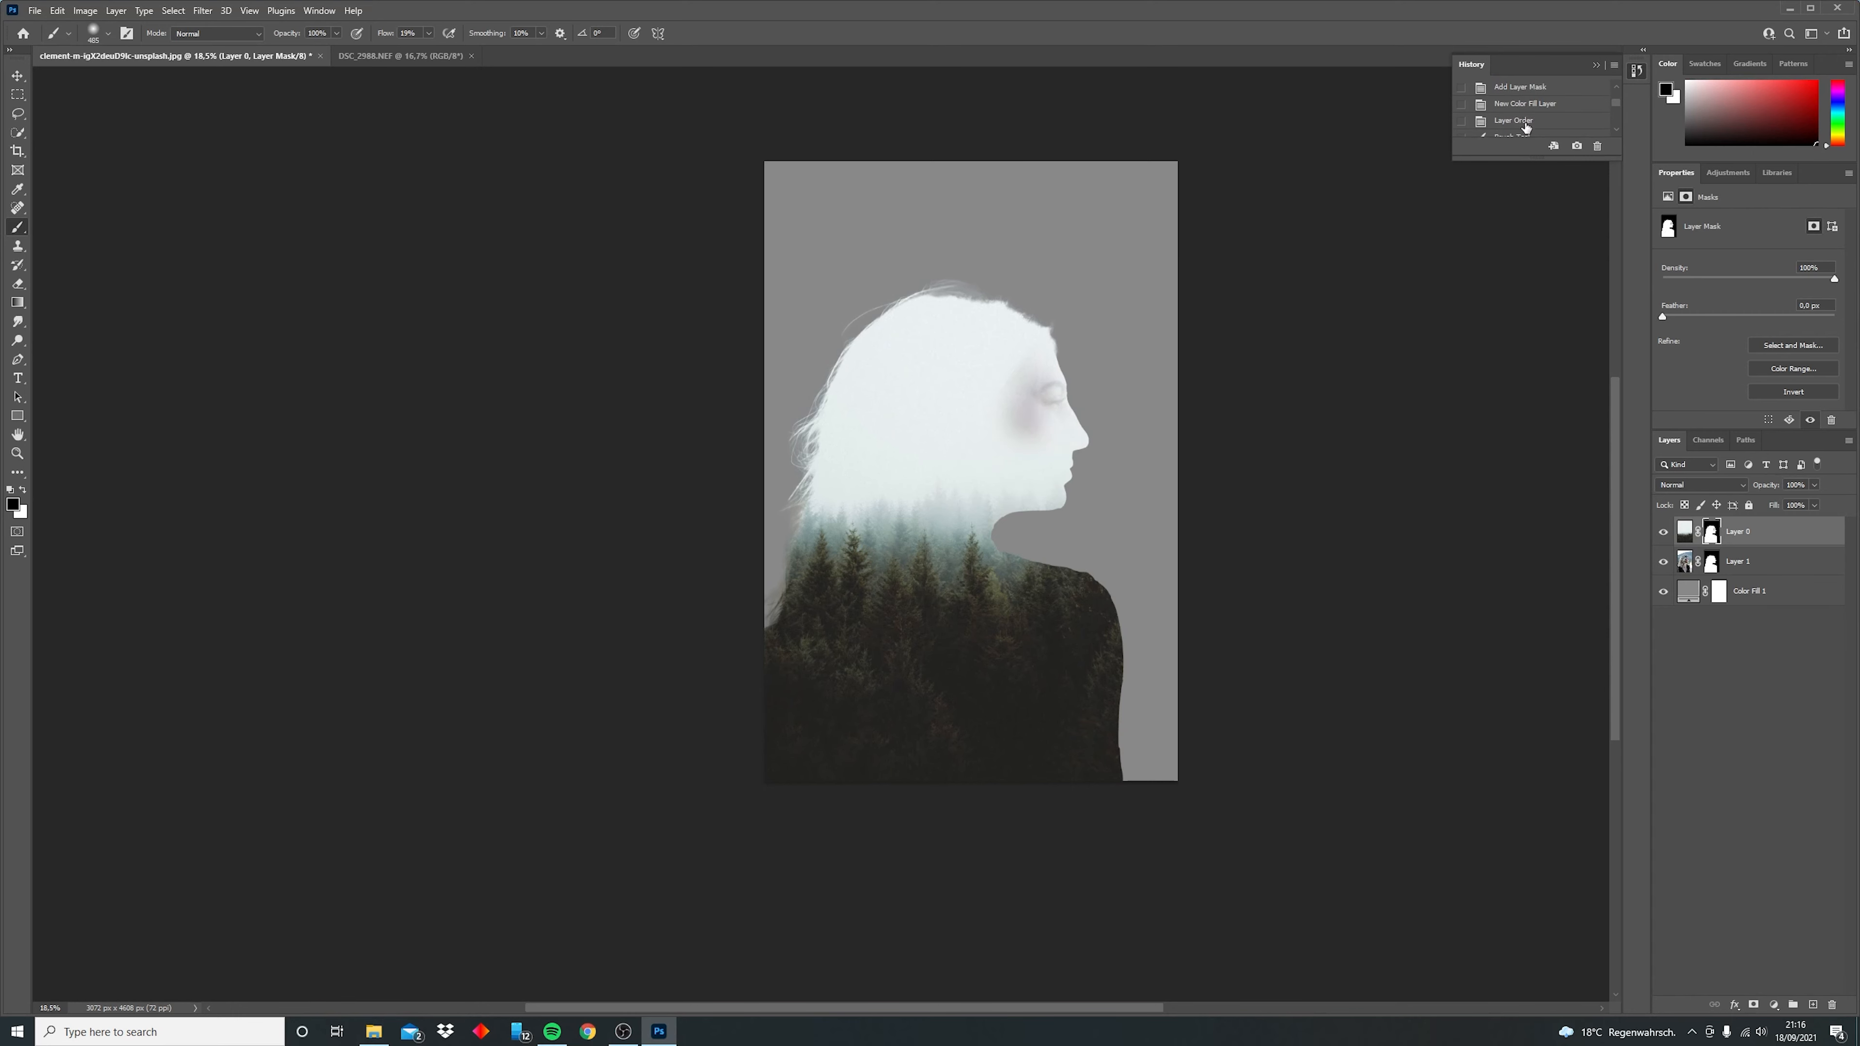
click(1526, 122)
click(1596, 66)
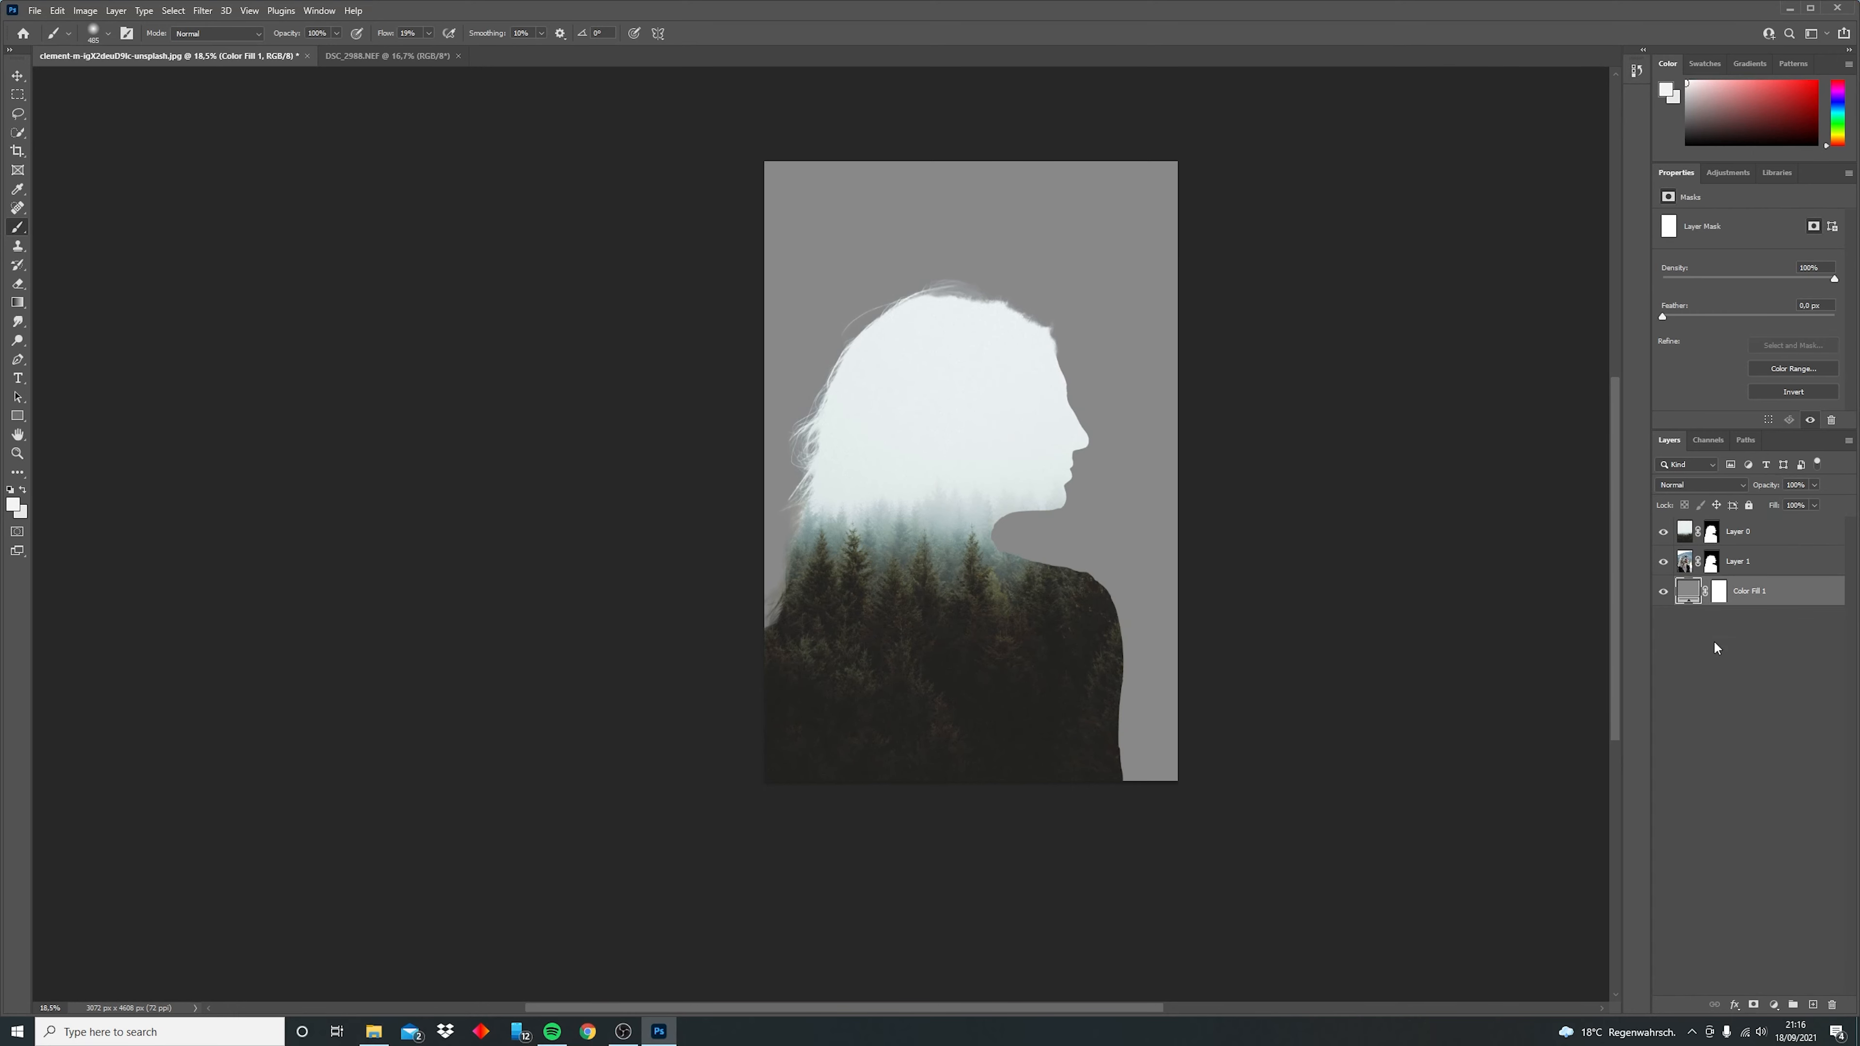
Duplicate the masked forest Layer 0 twice above the original.
click(1723, 665)
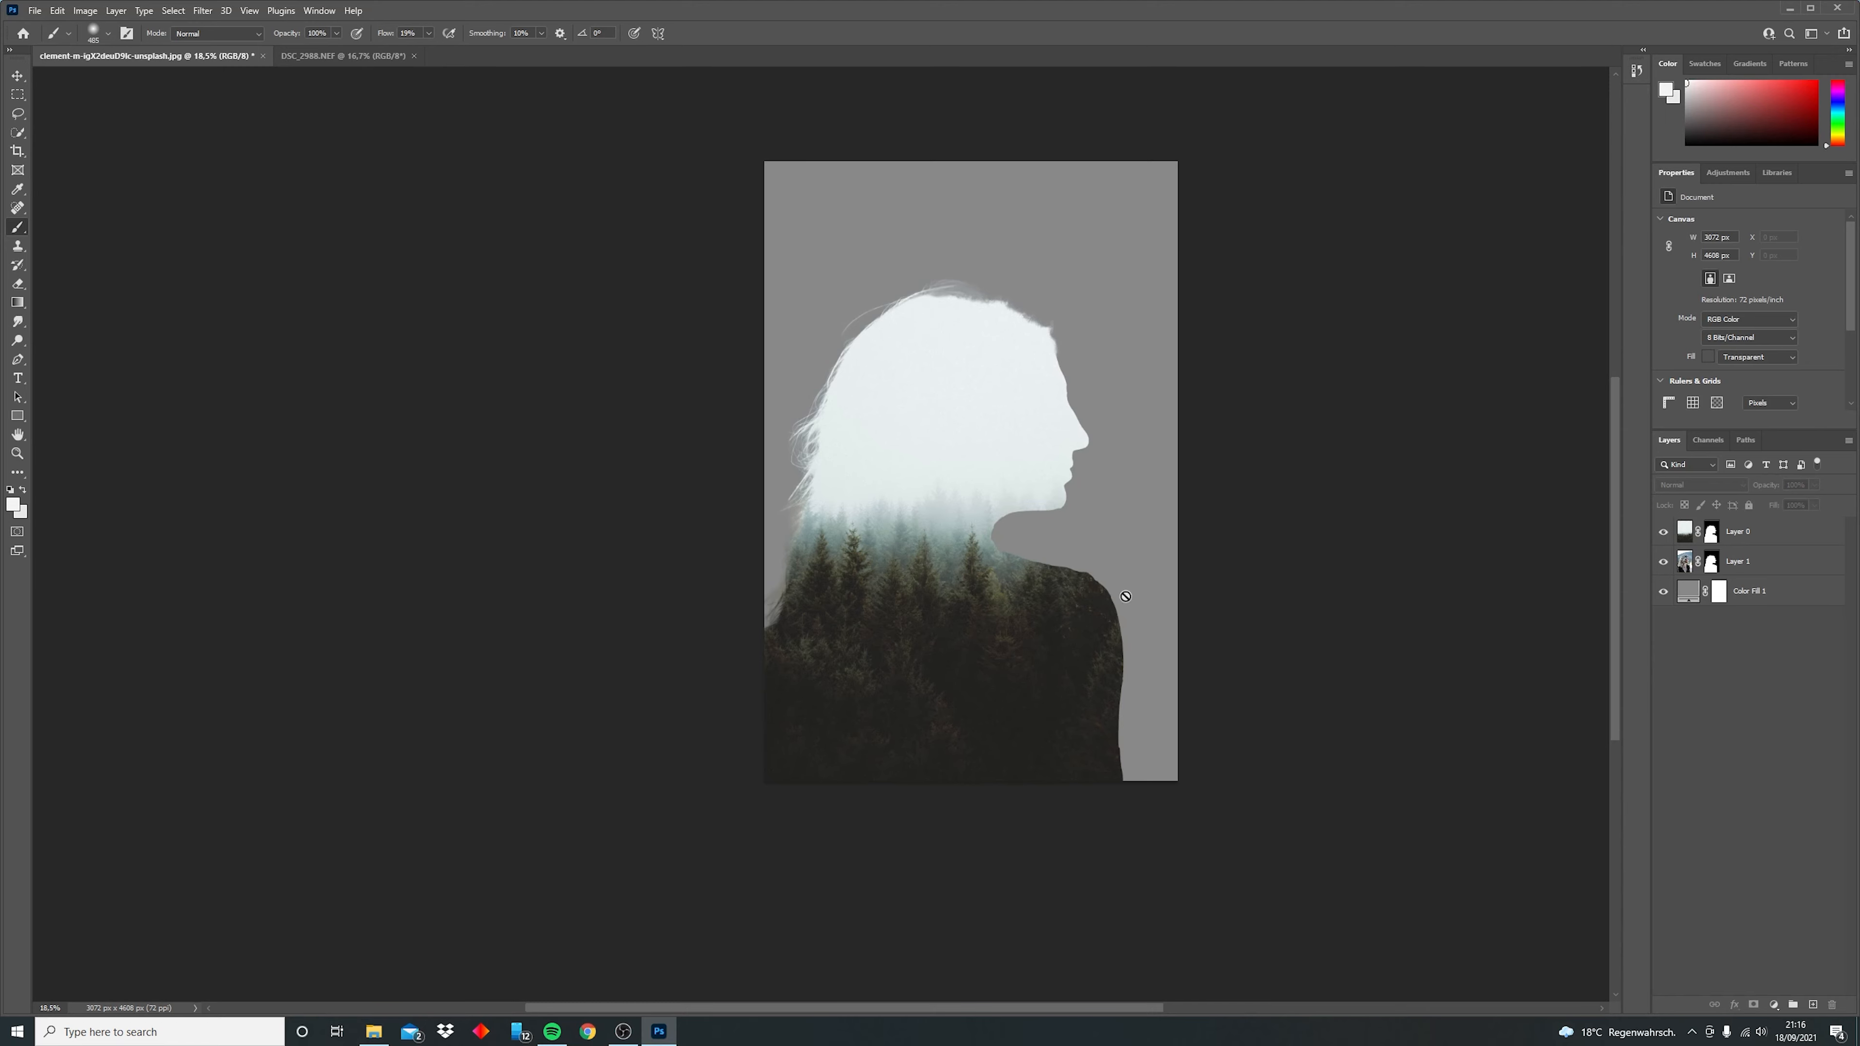
click(1733, 540)
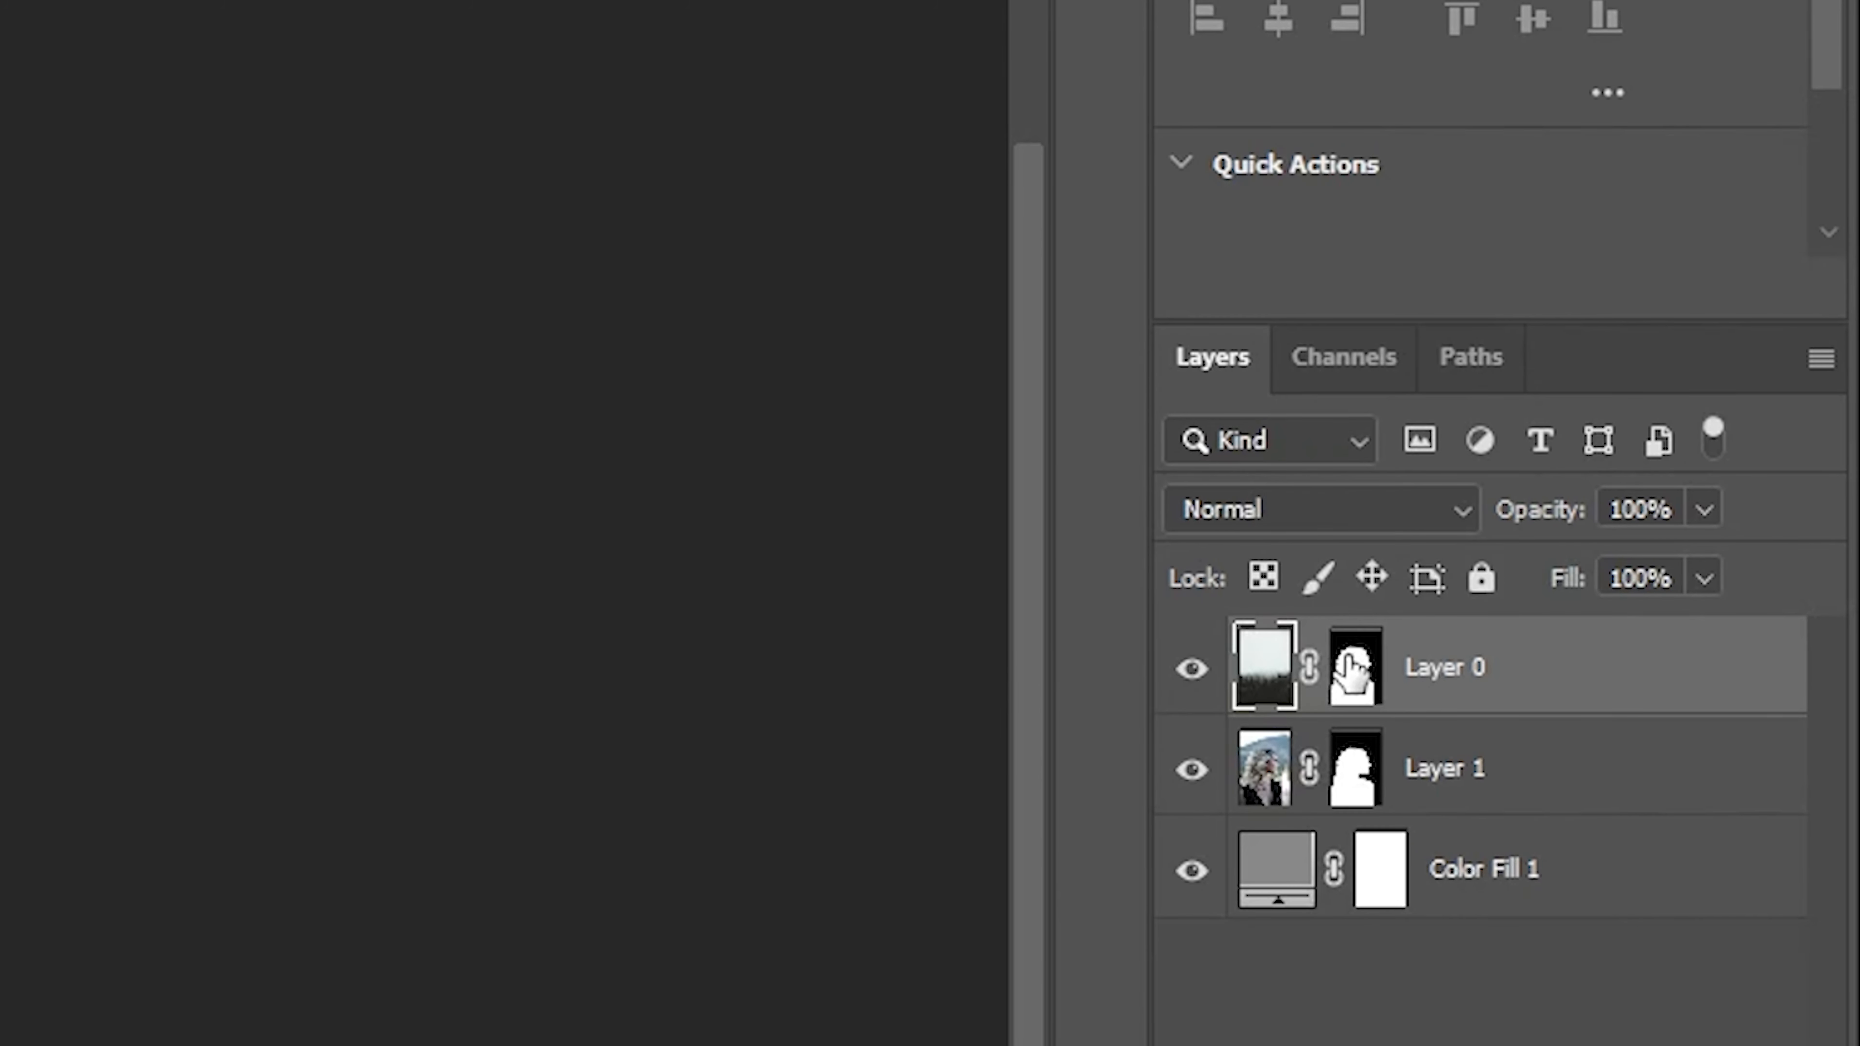
key(alt)
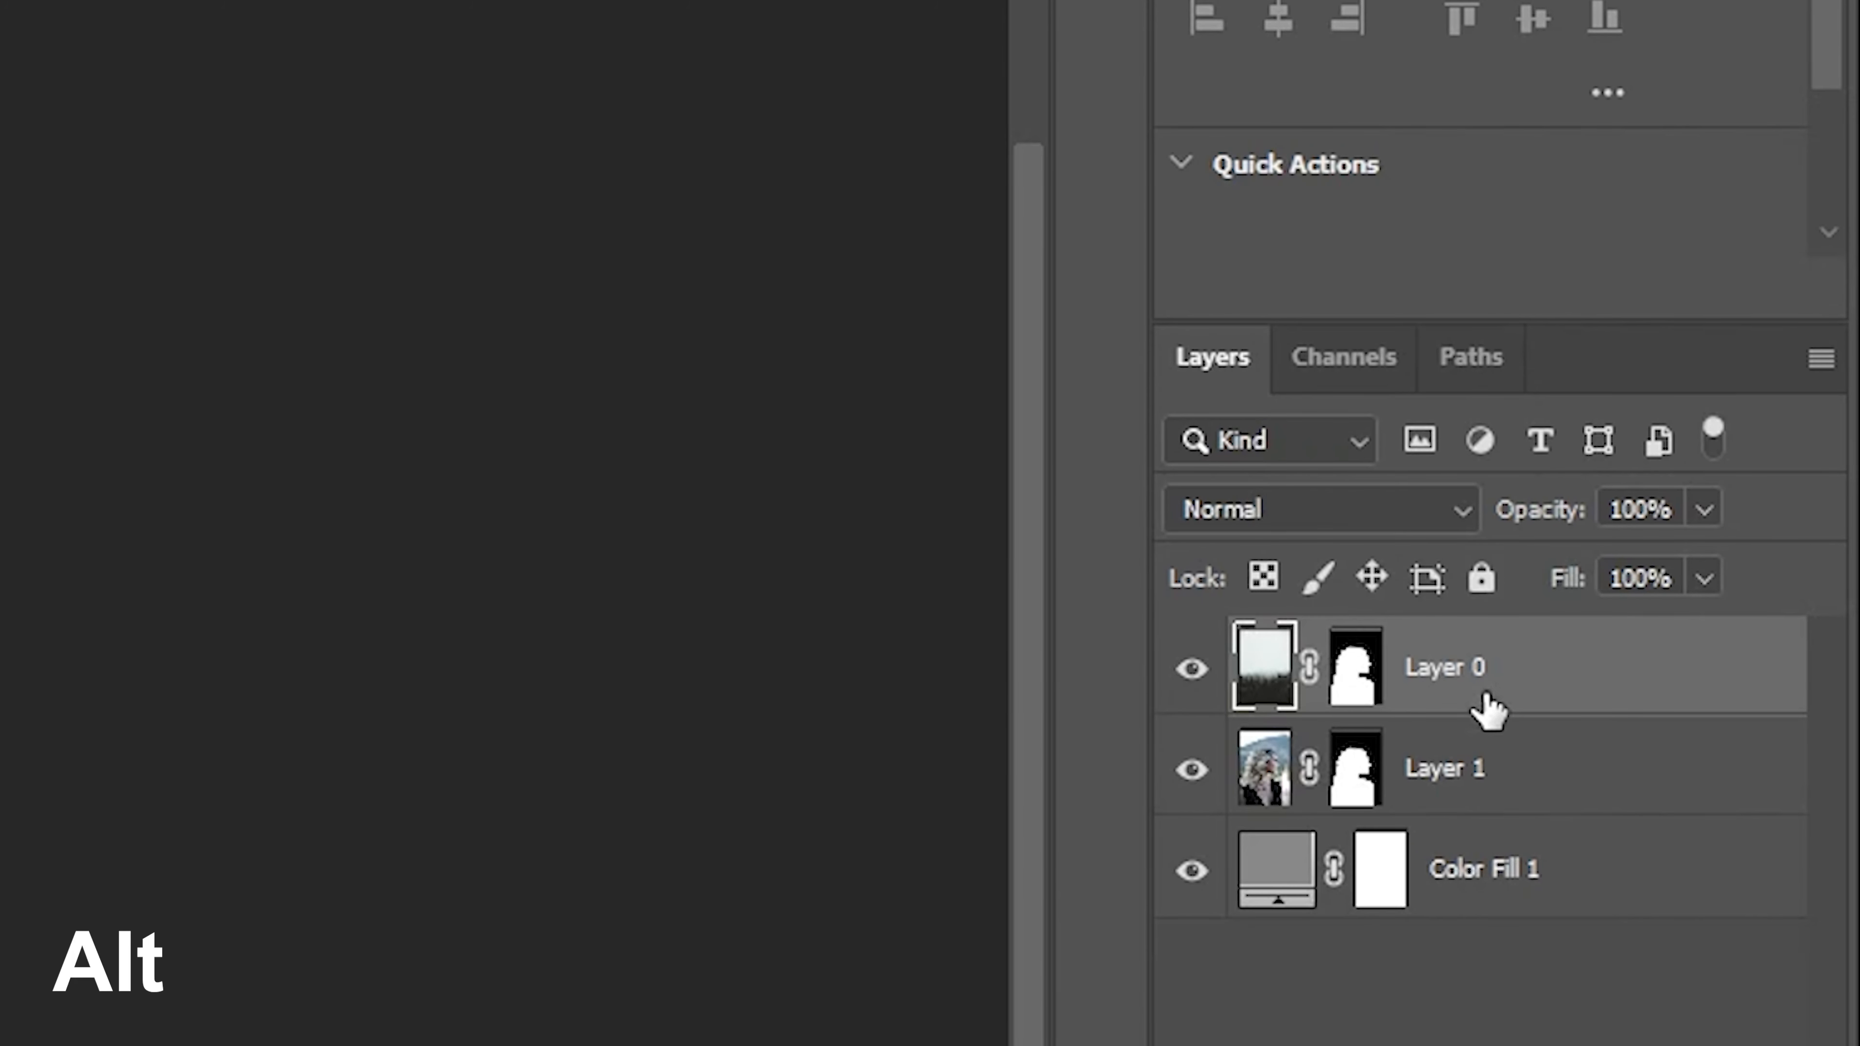
drag(1487, 681, 1502, 643)
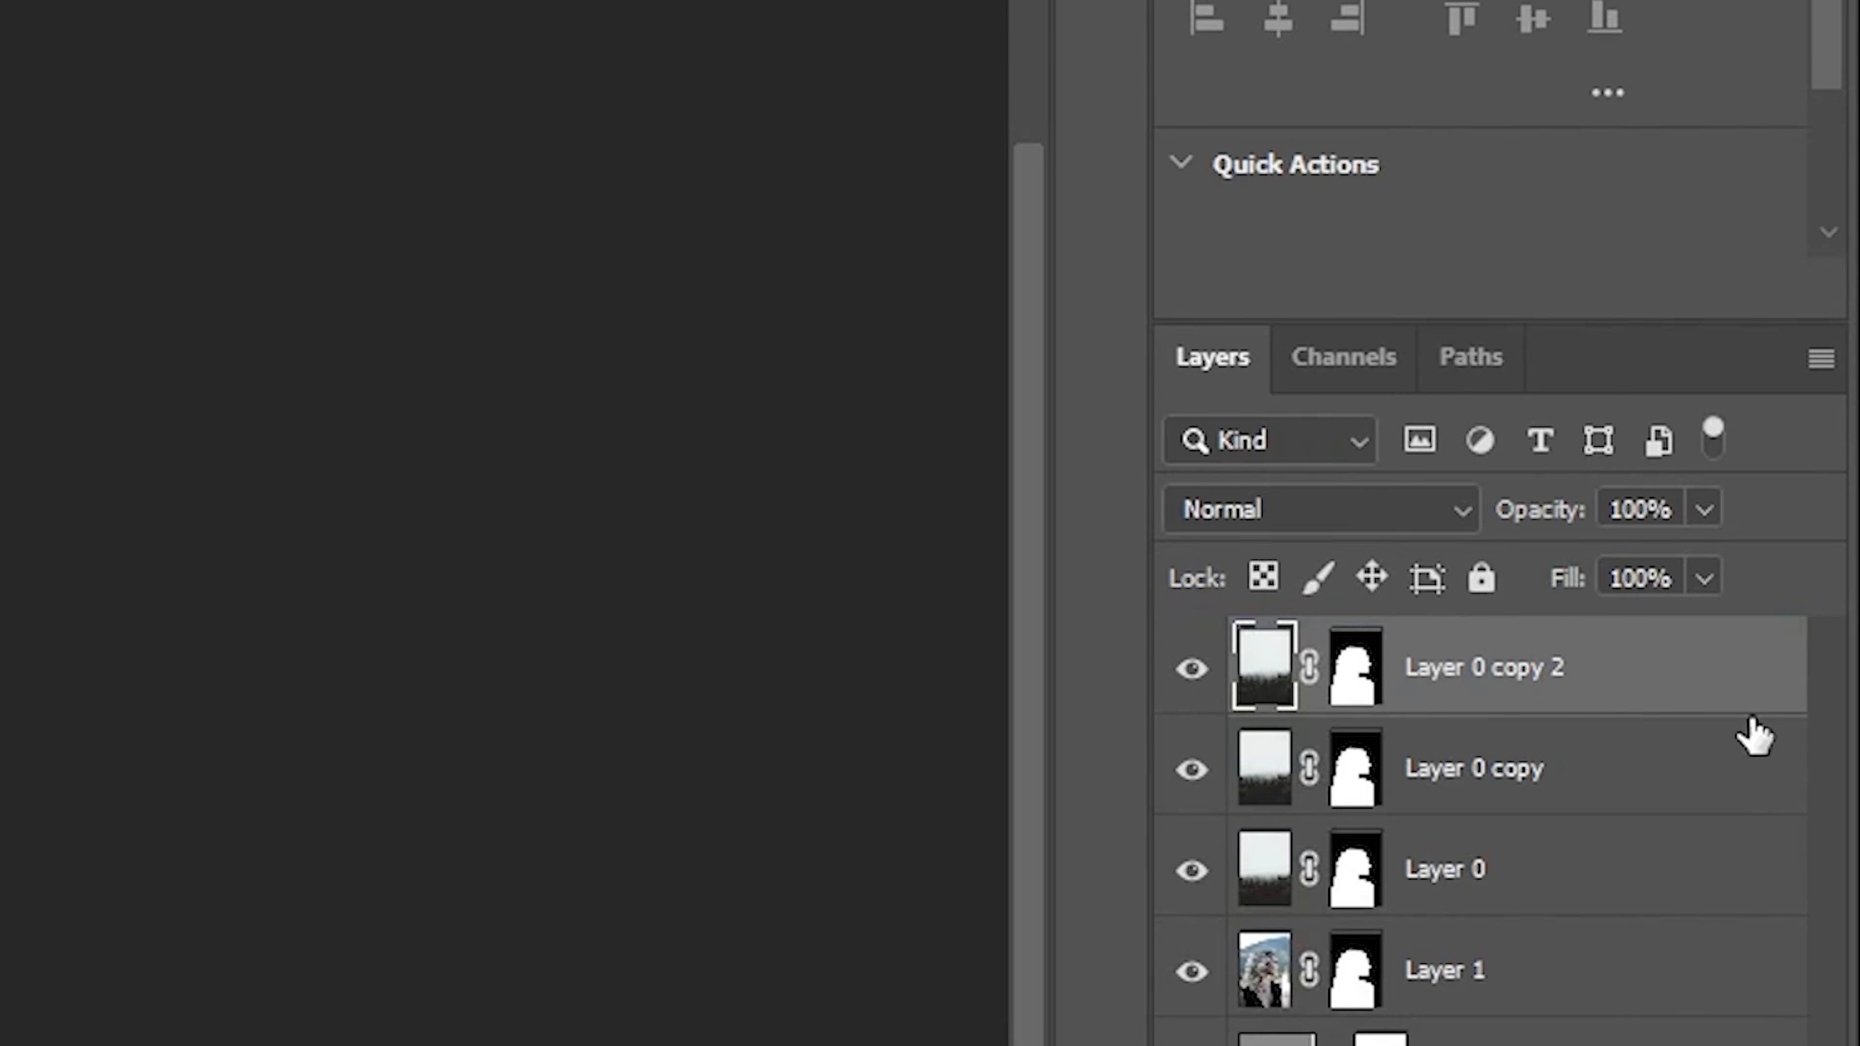
Delete the layer masks from both duplicated forest layers.
right_click(1354, 687)
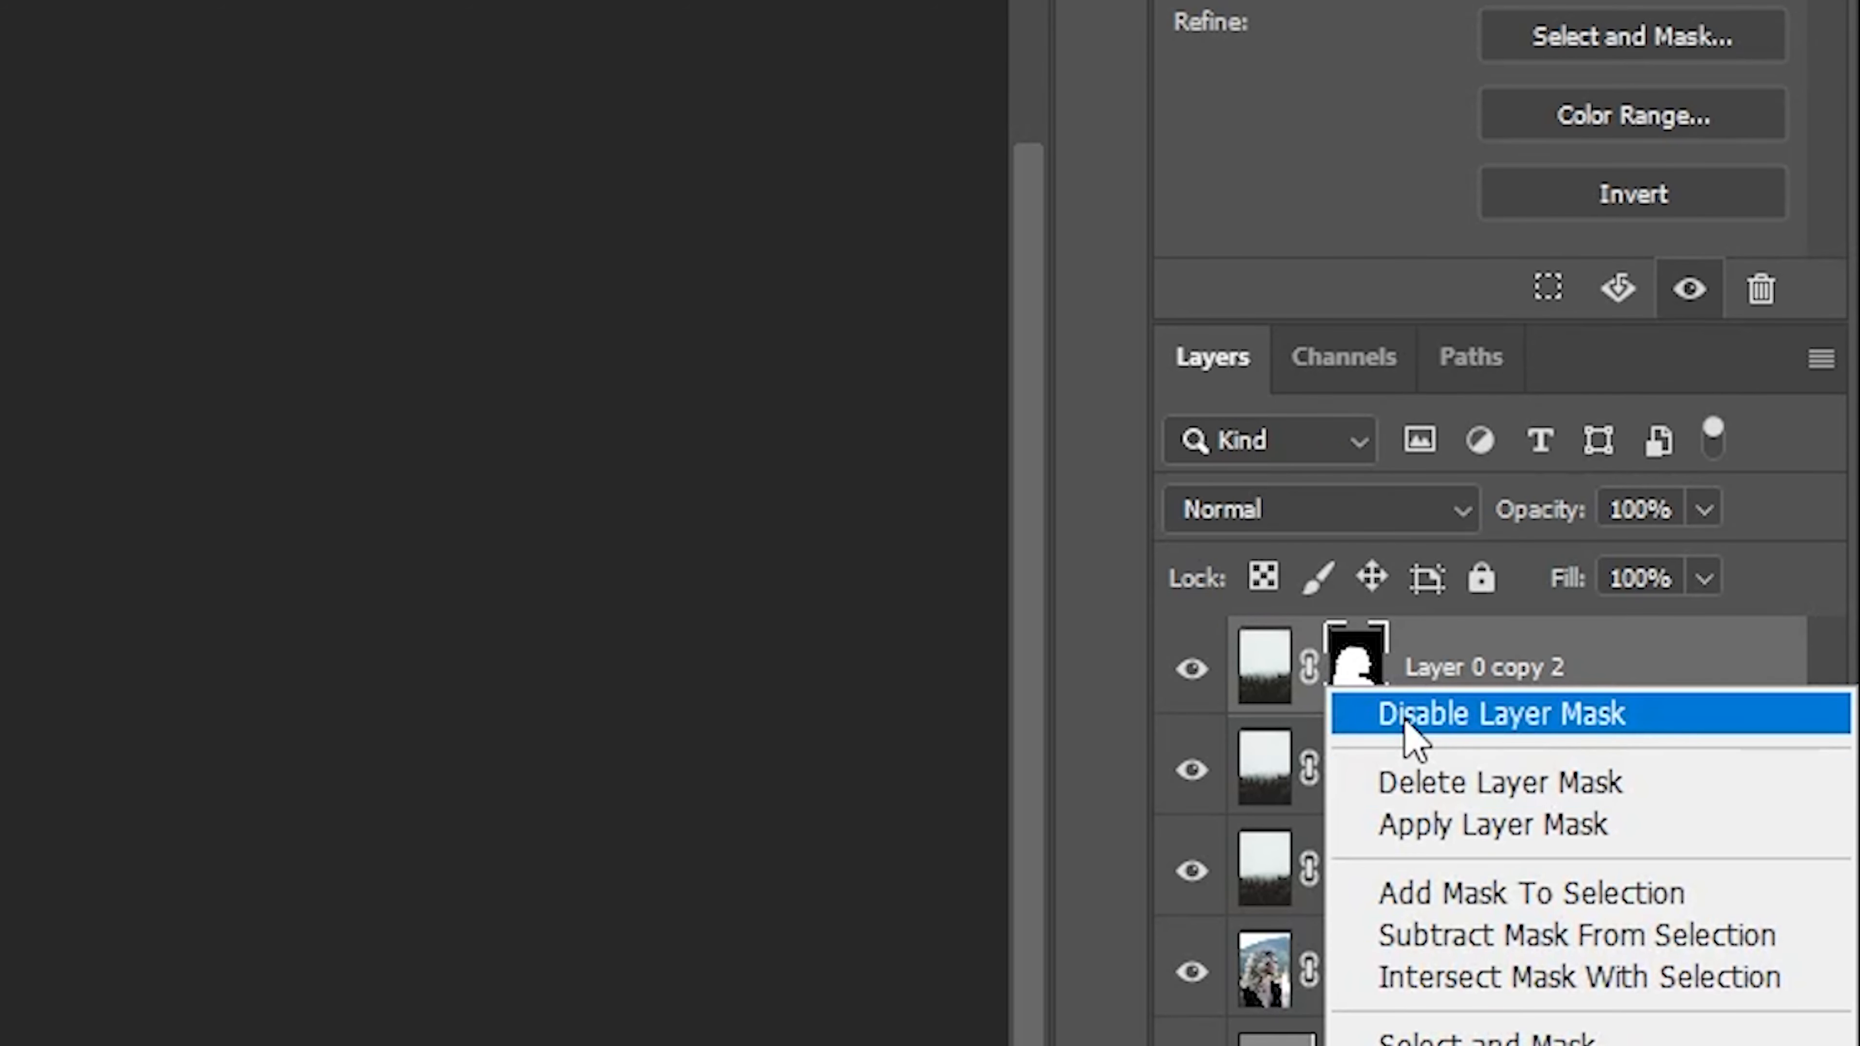
click(1354, 782)
click(1355, 786)
right_click(1355, 786)
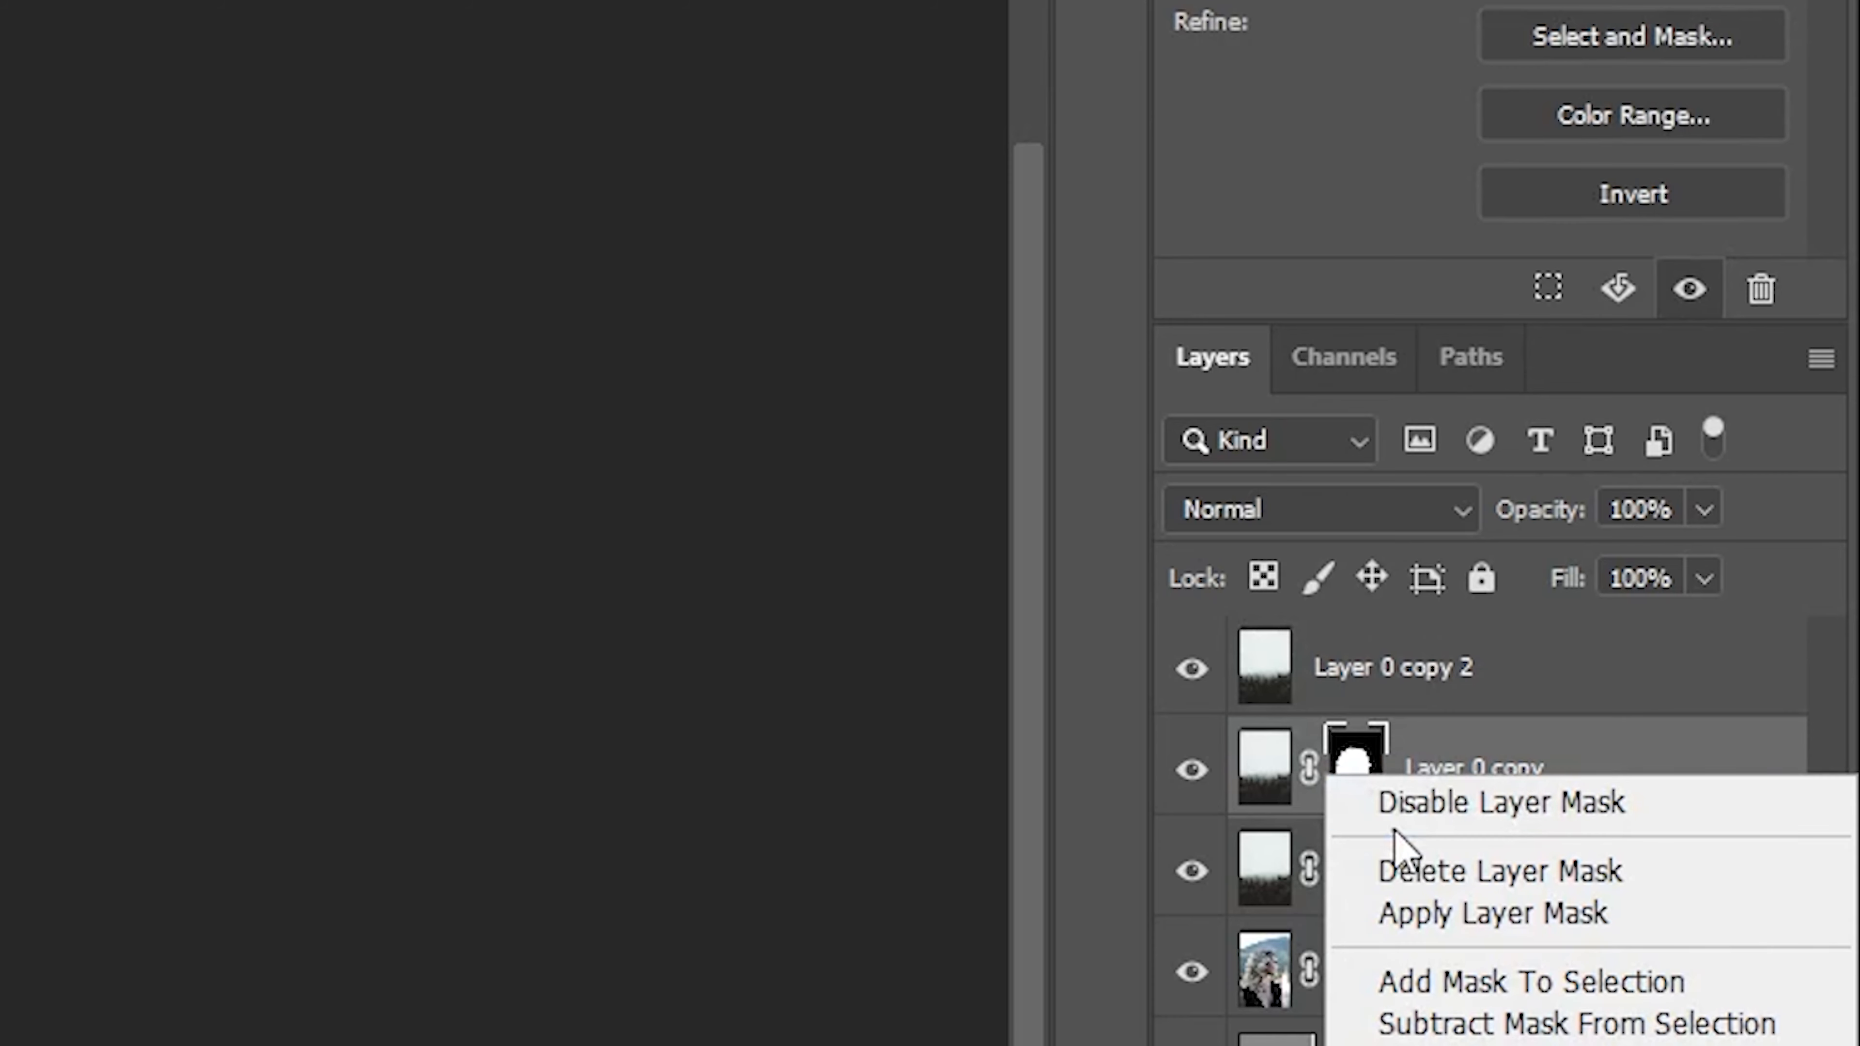
click(1432, 873)
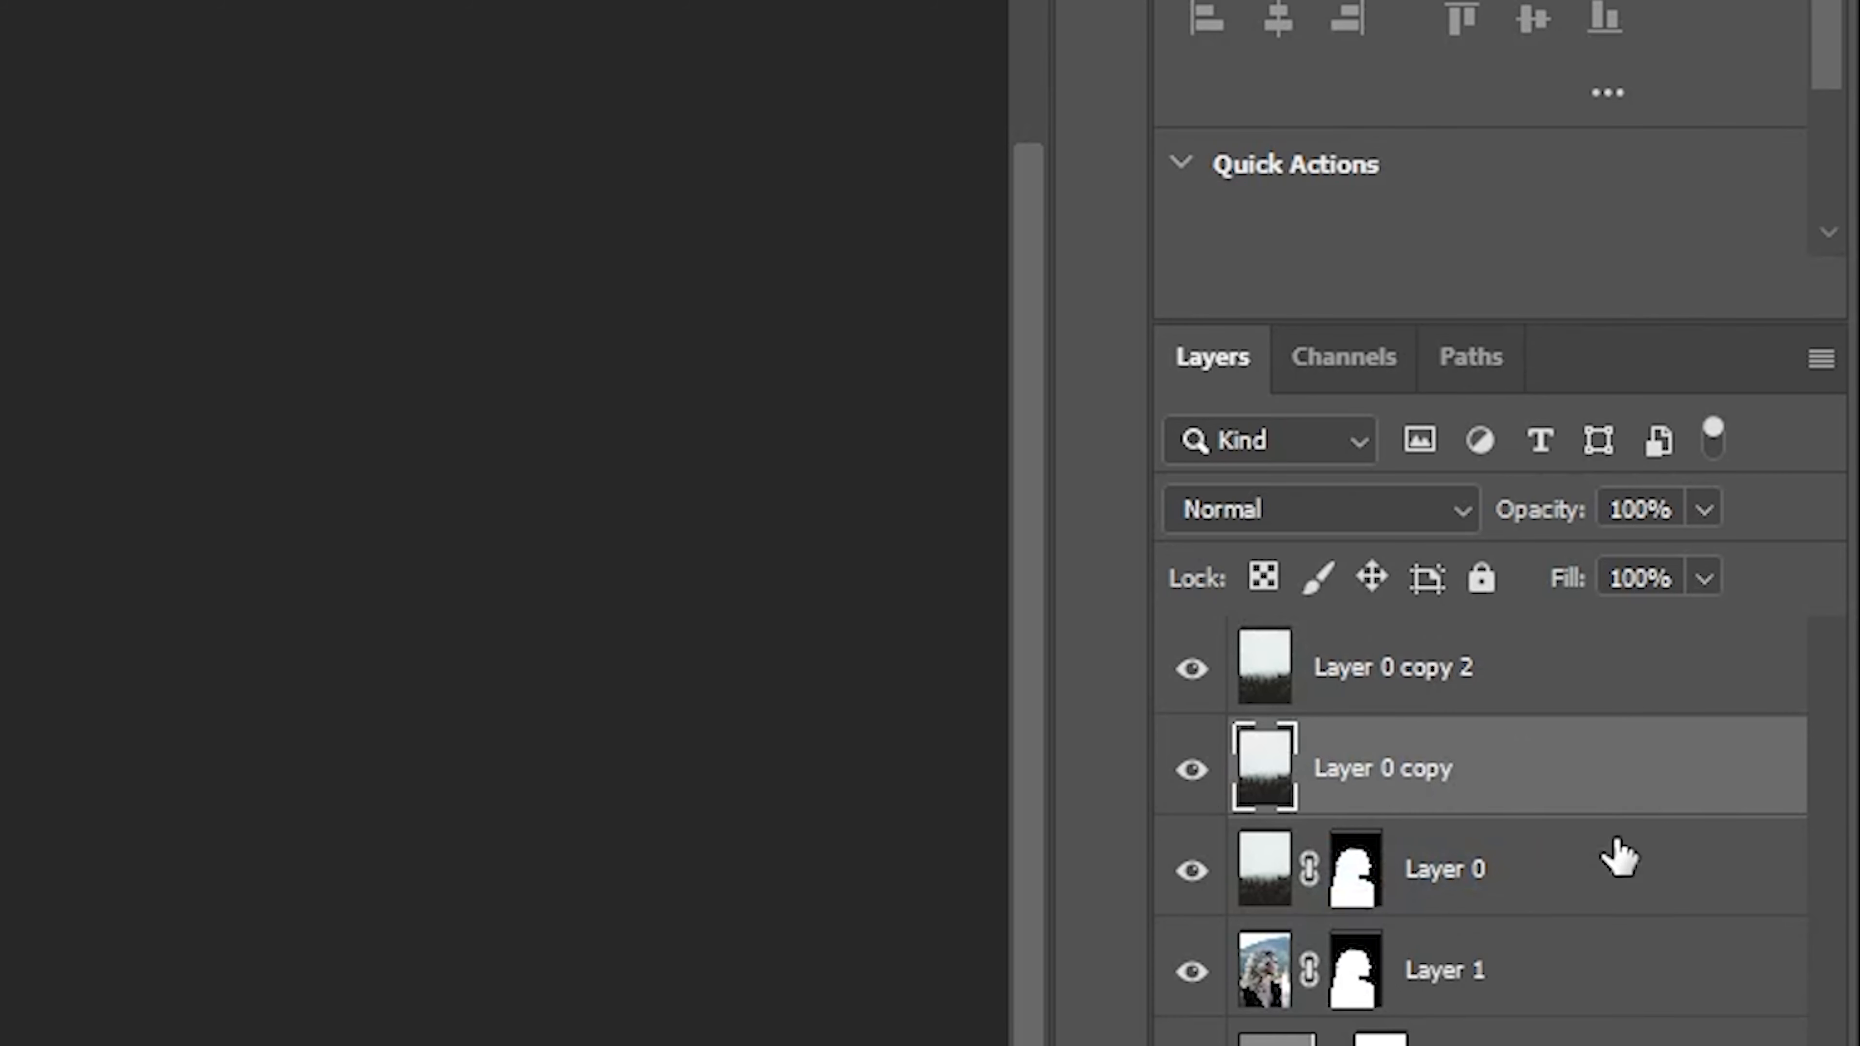
Rename the uppermost forest copy "Top forest" and the copy beneath it "bottom forest".
click(1406, 689)
double_click(1430, 668)
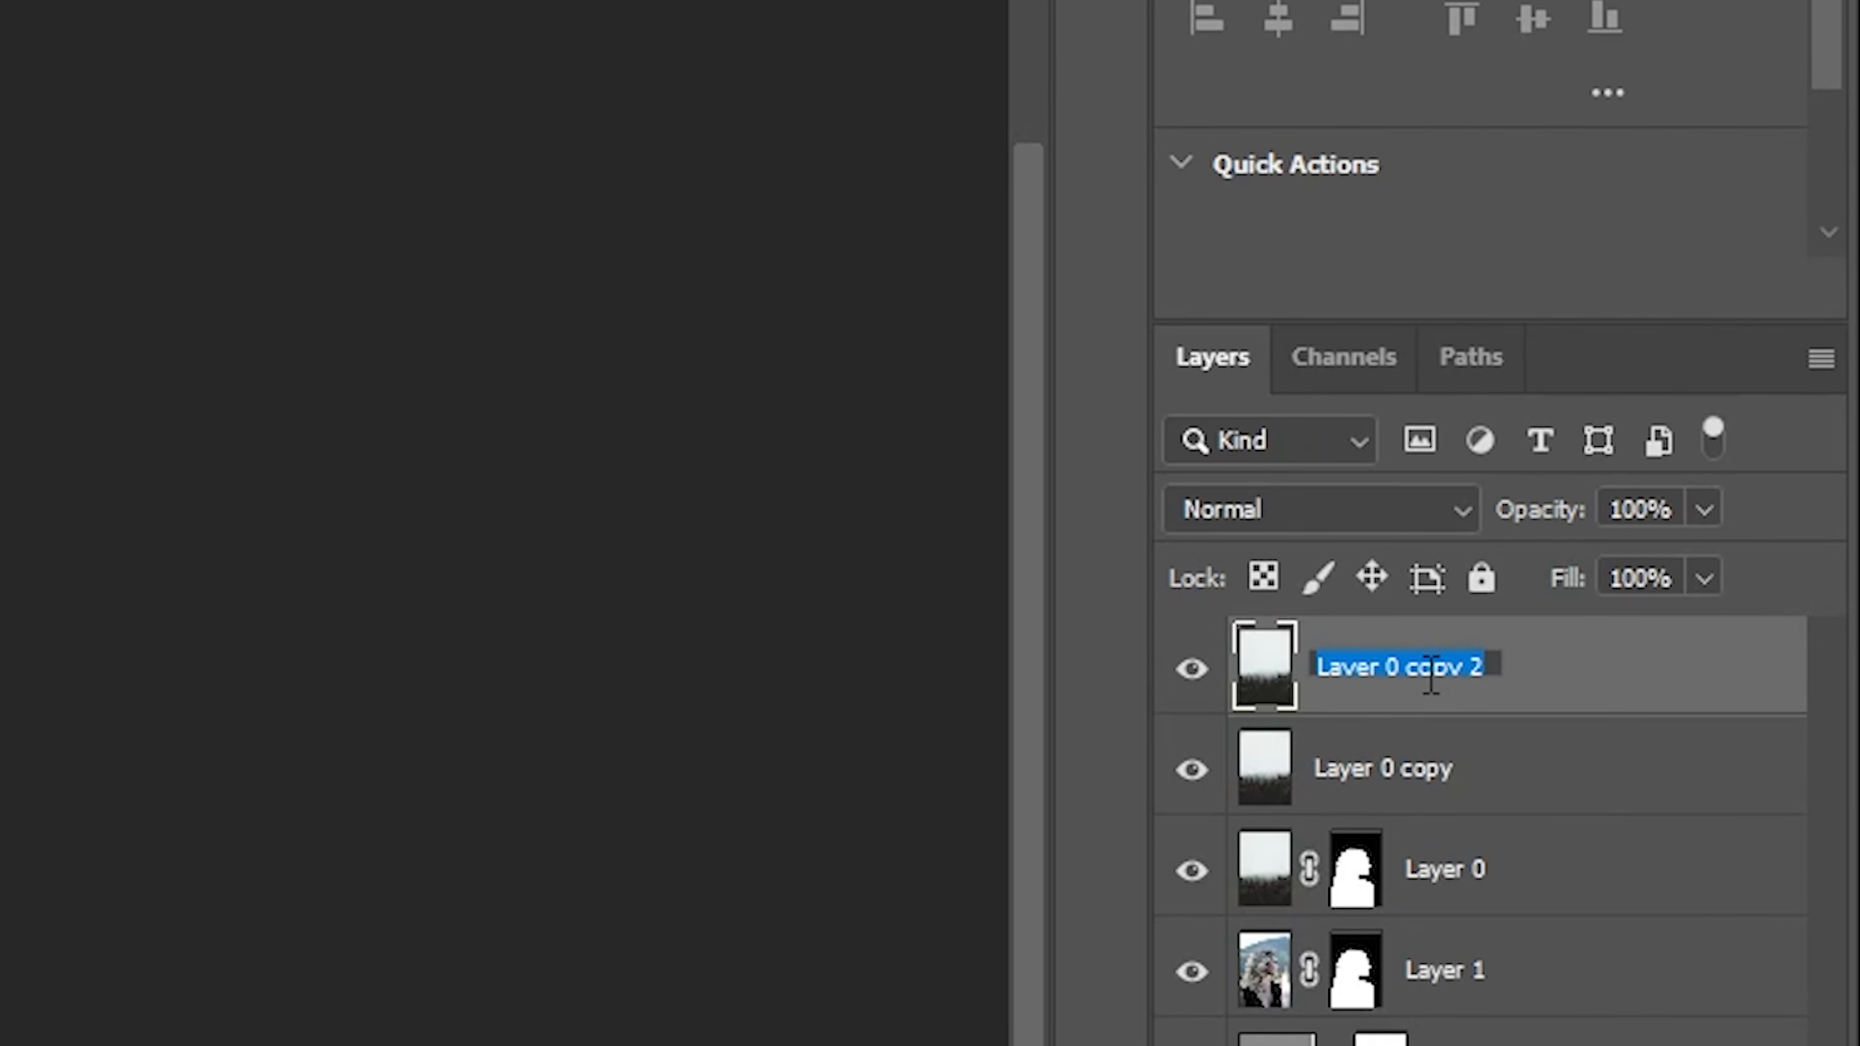
text(Top forest)
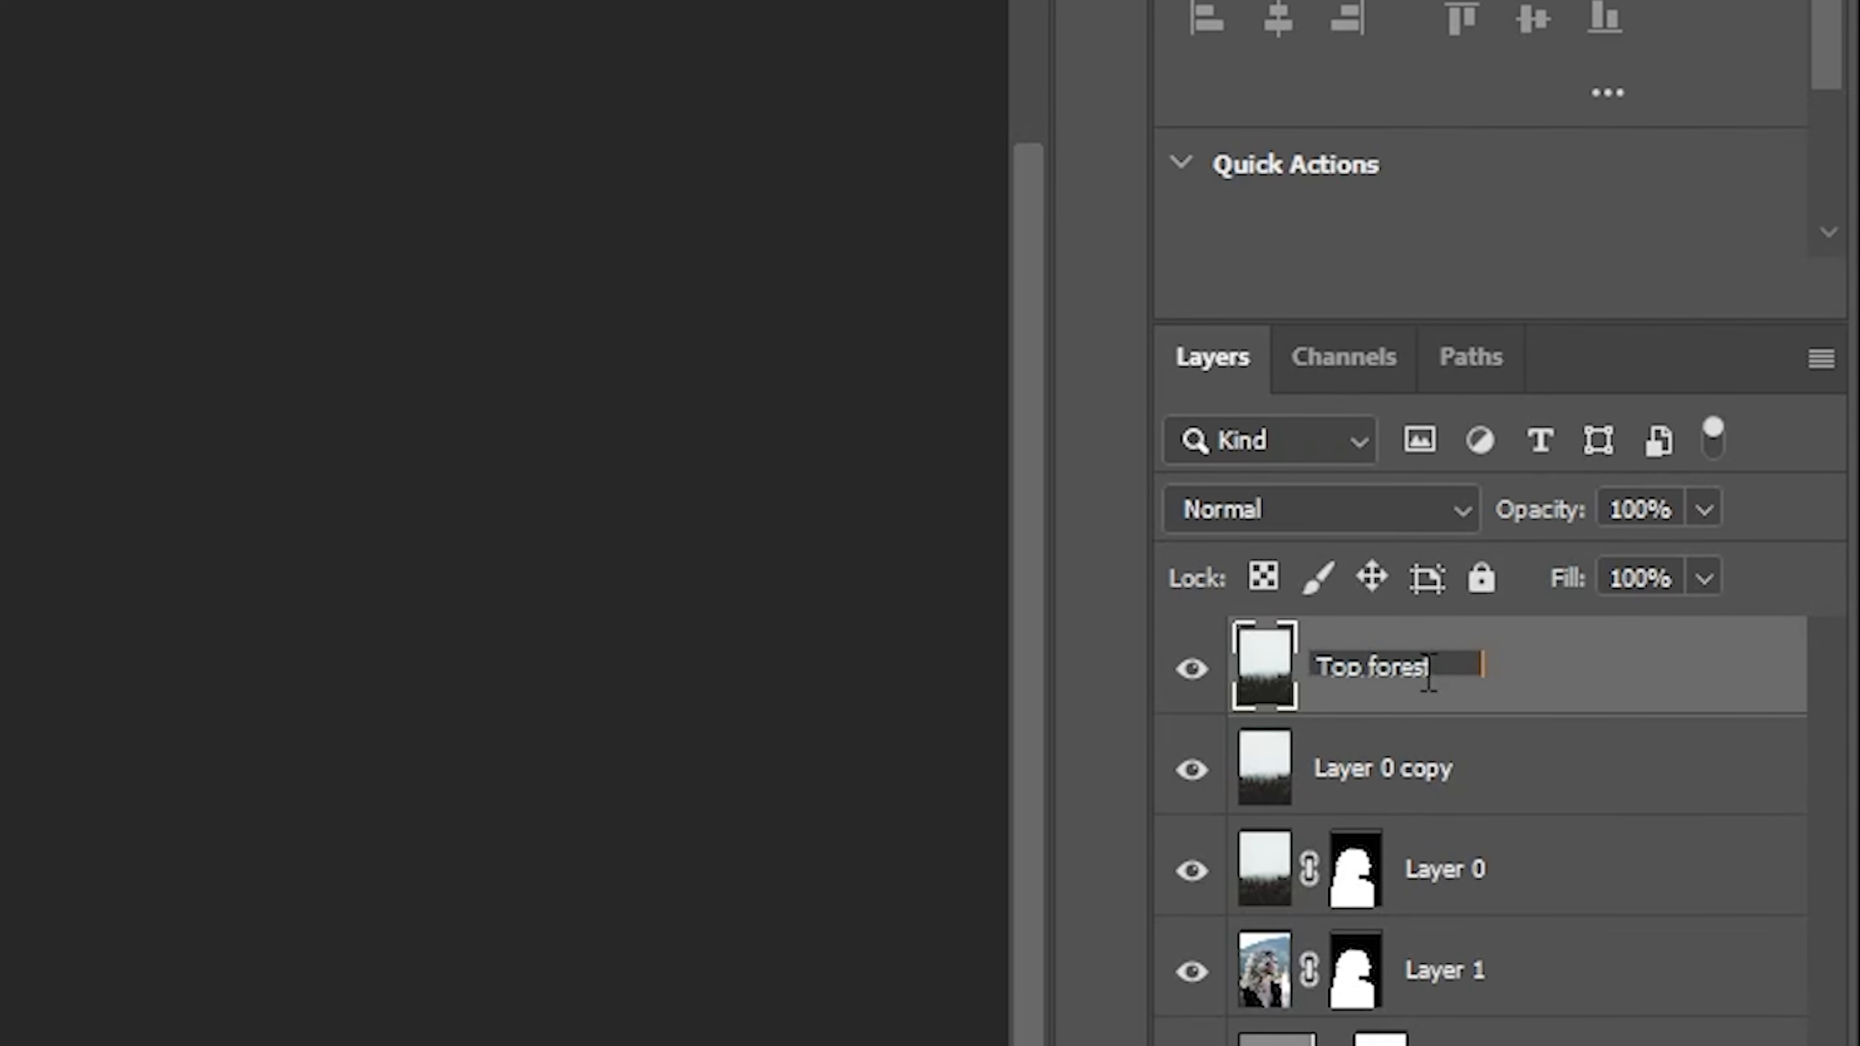
click(1391, 773)
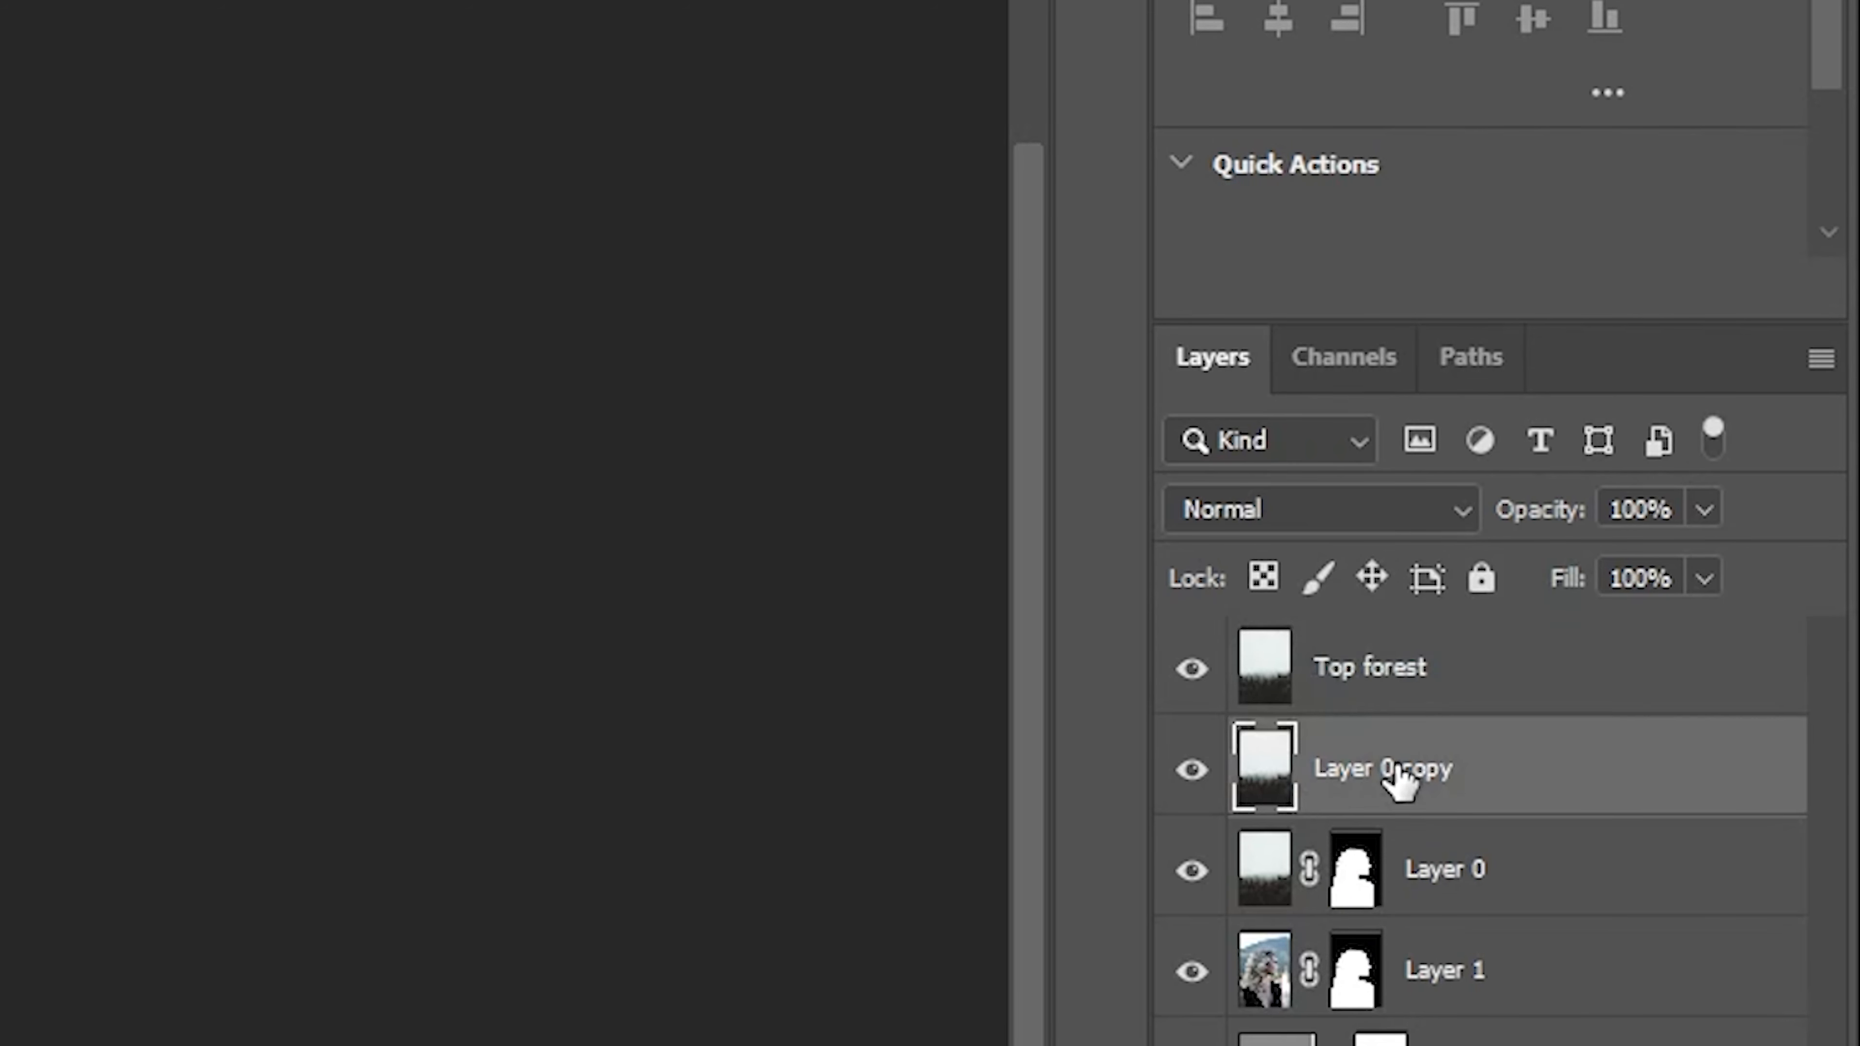
double_click(1391, 769)
text(bottom forest)
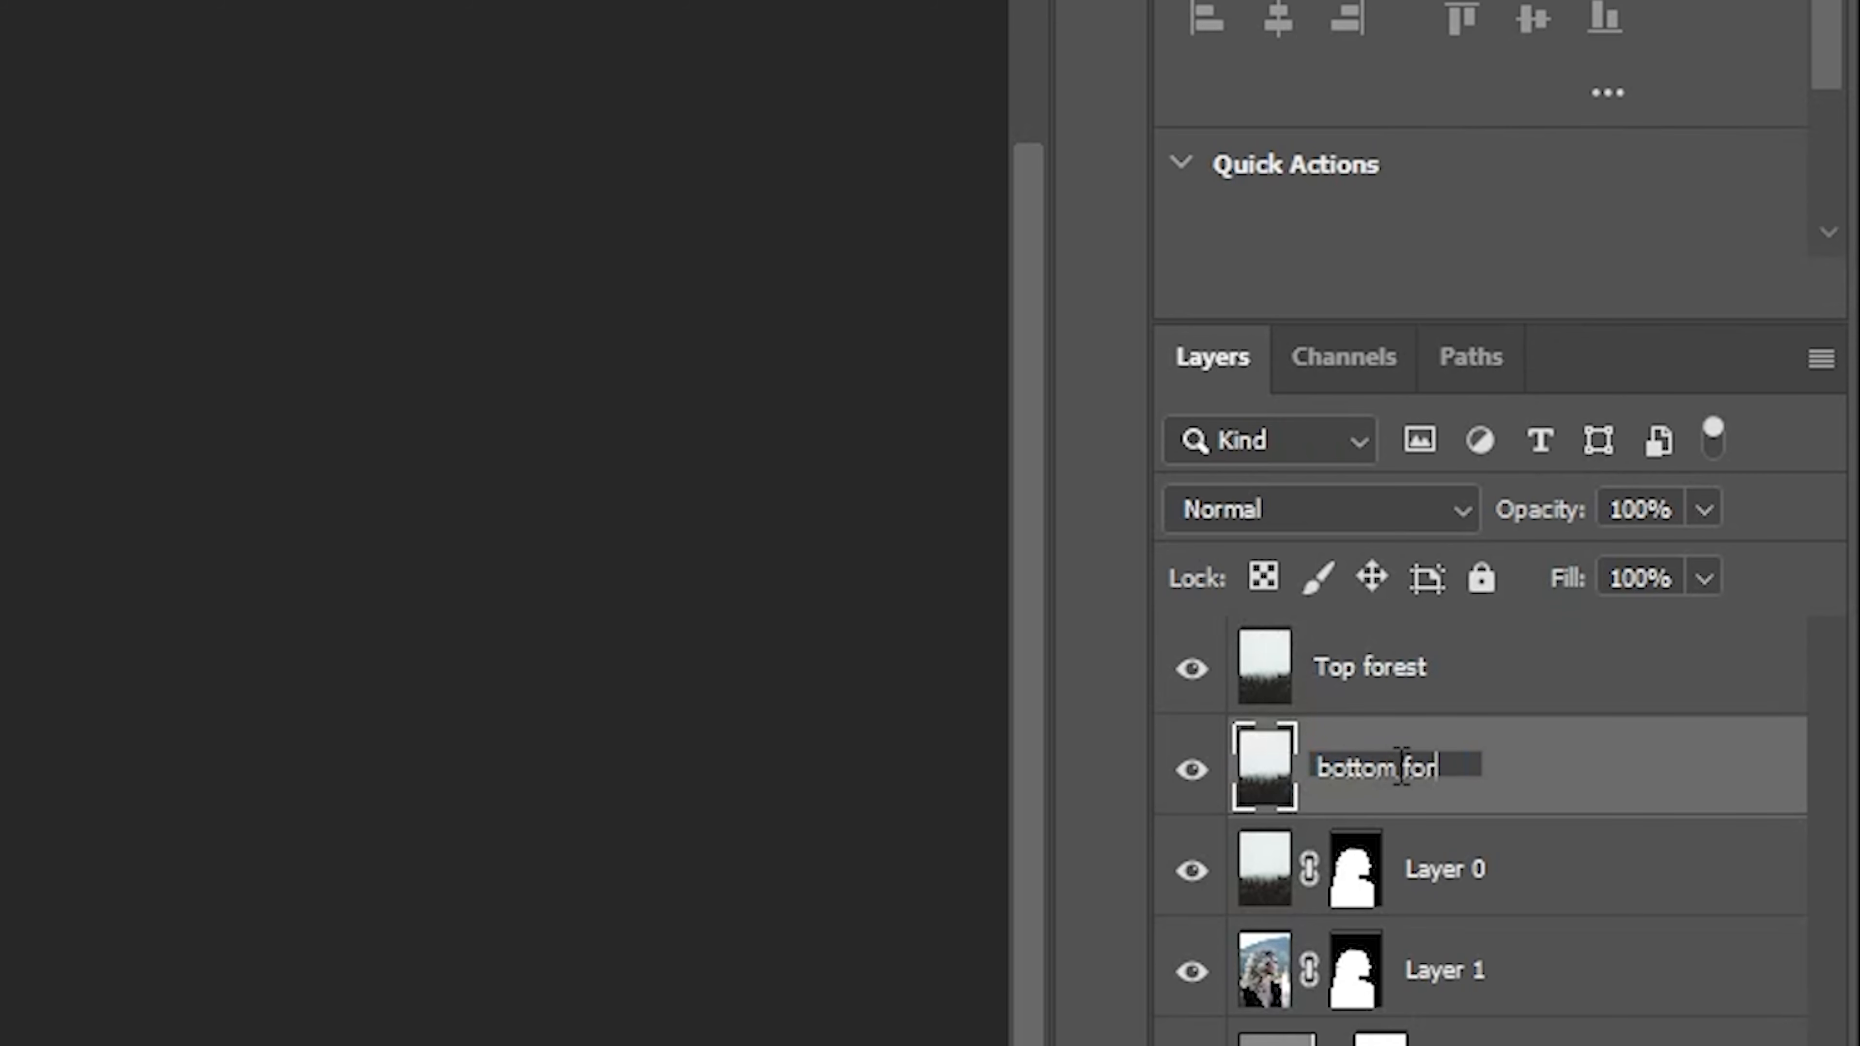
Rename the masked forest Layer 0 as "Head".
click(1460, 887)
double_click(1462, 885)
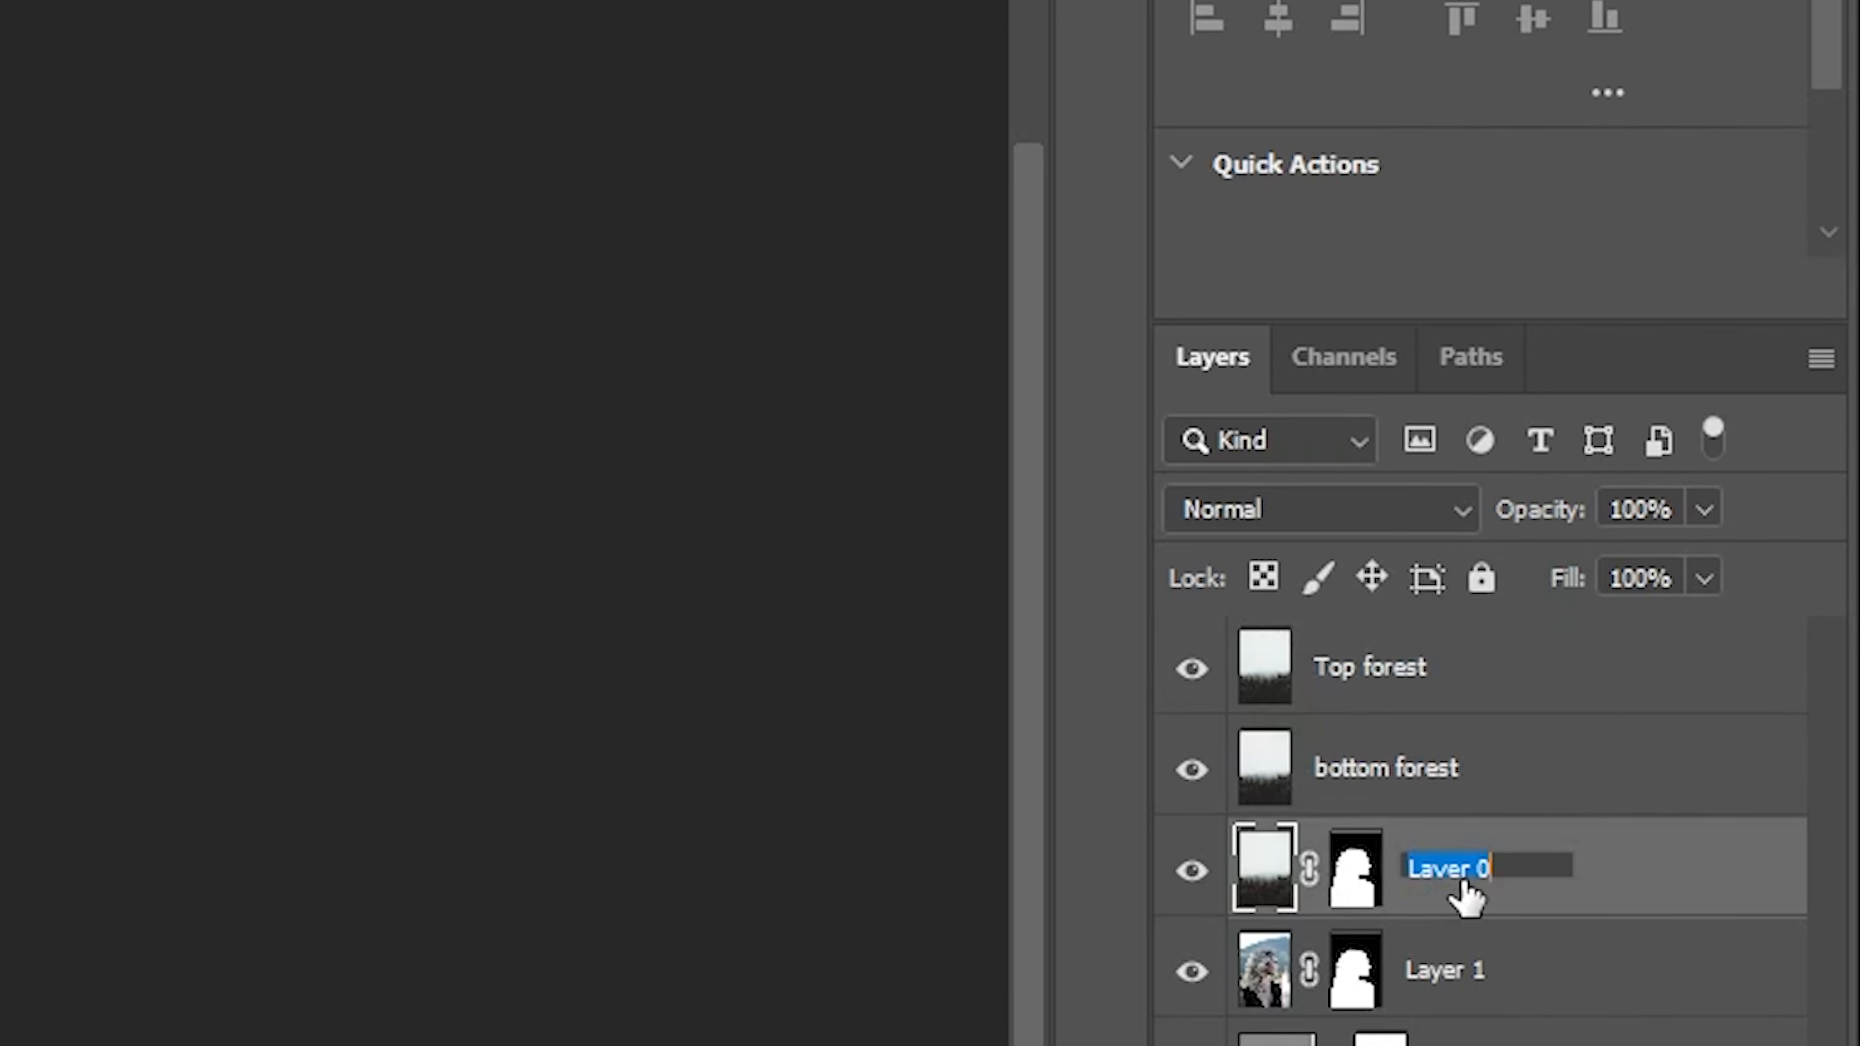
text(Head)
key(Return)
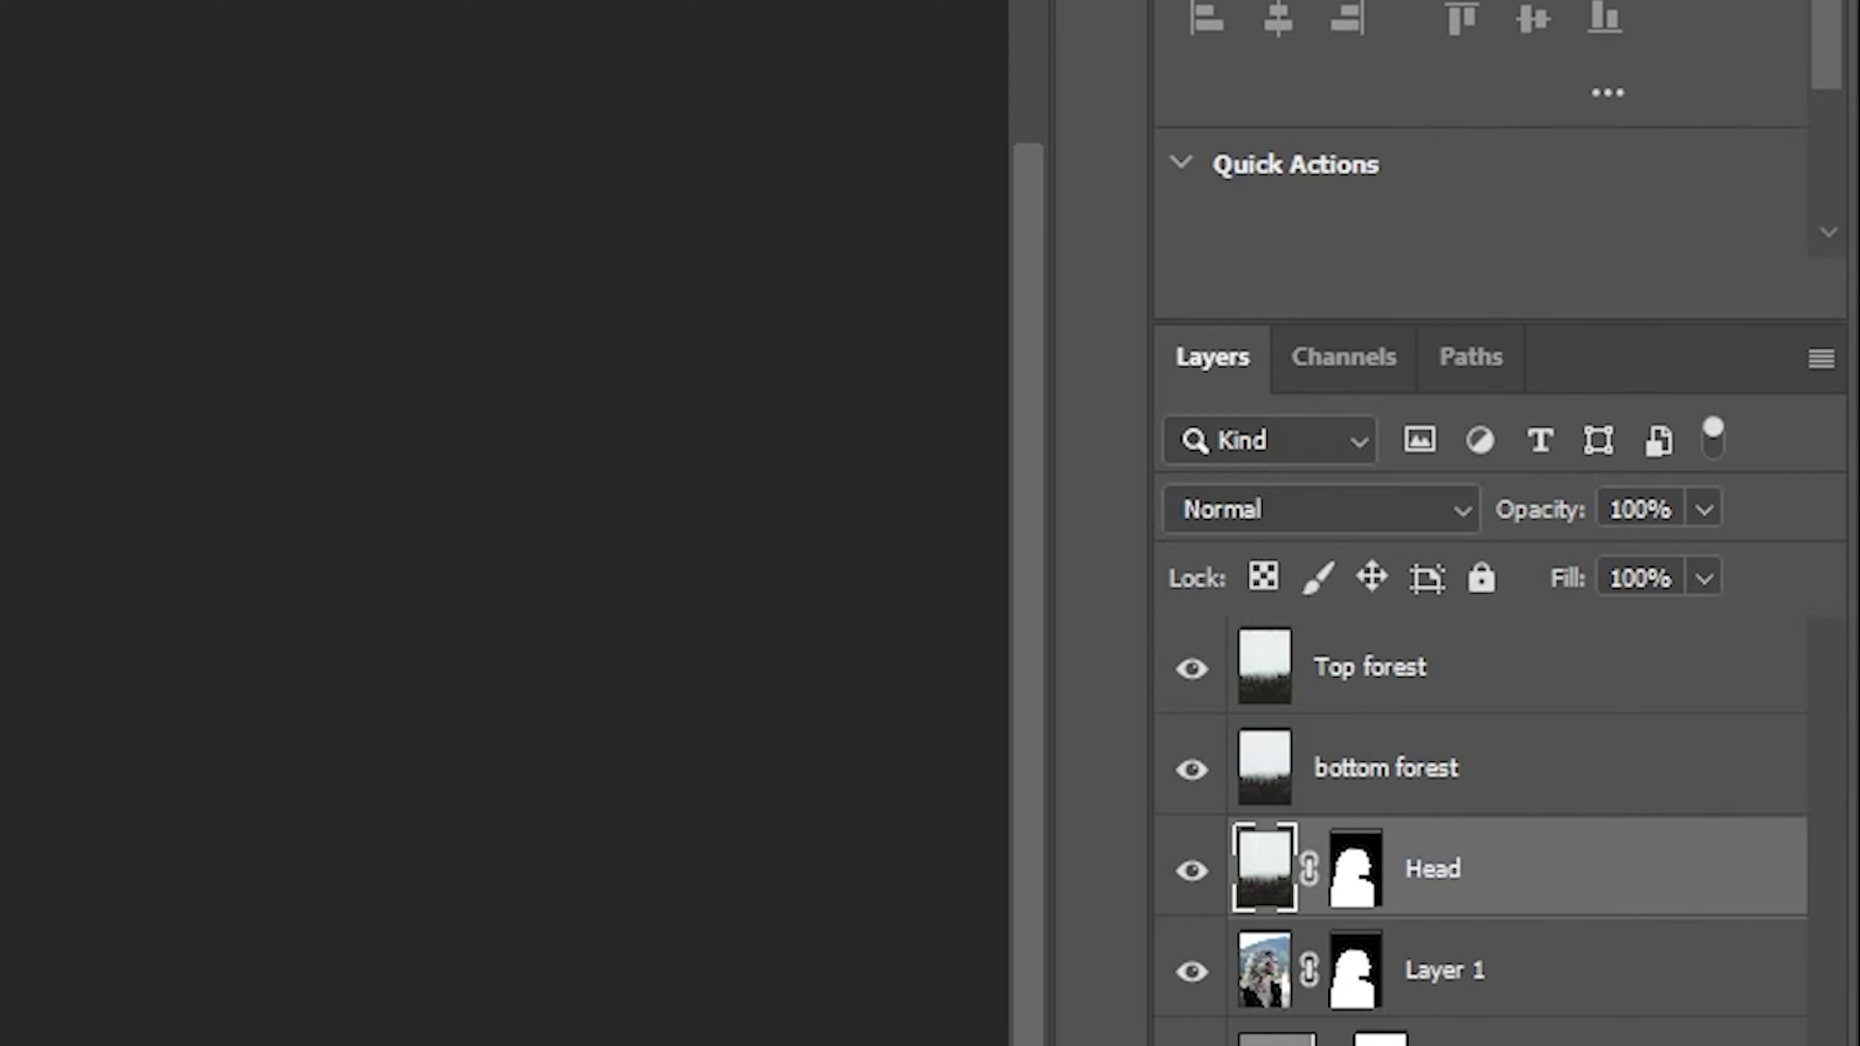
Flip the Top forest layer vertically with Free Transform.
click(1395, 657)
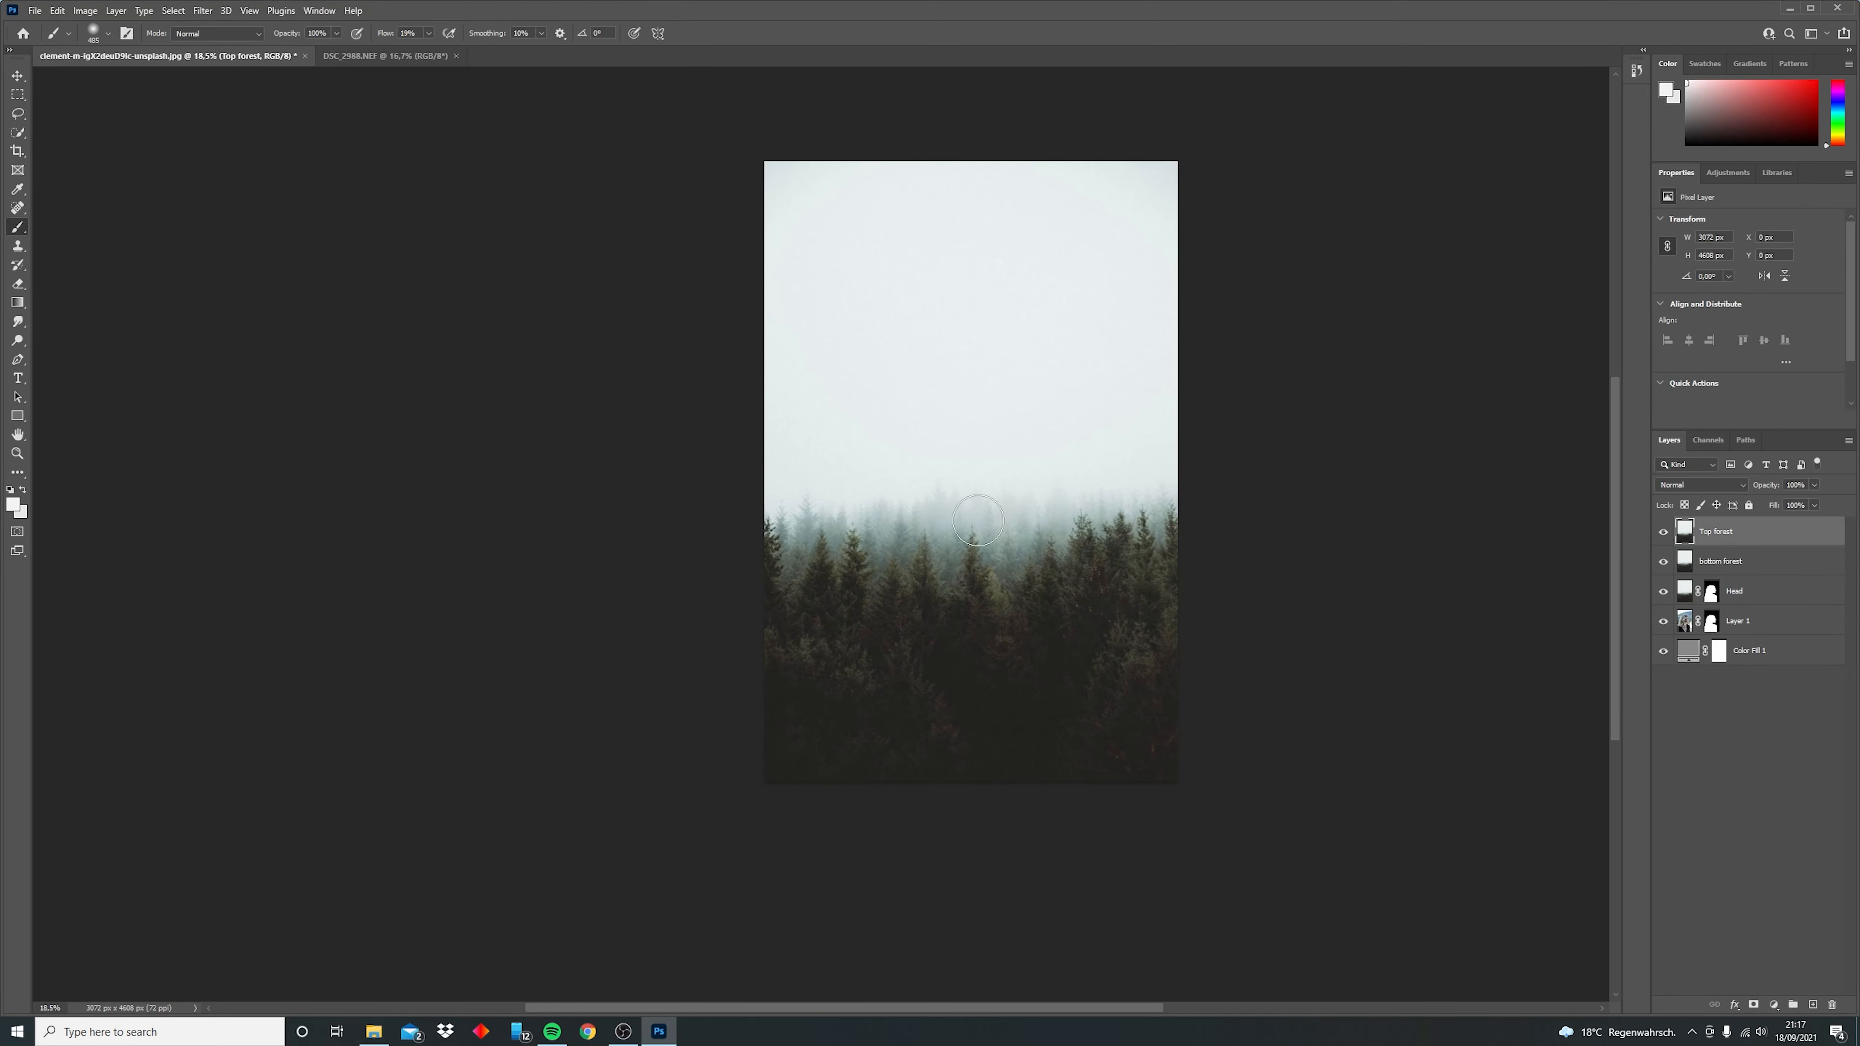
key(ctrl+t)
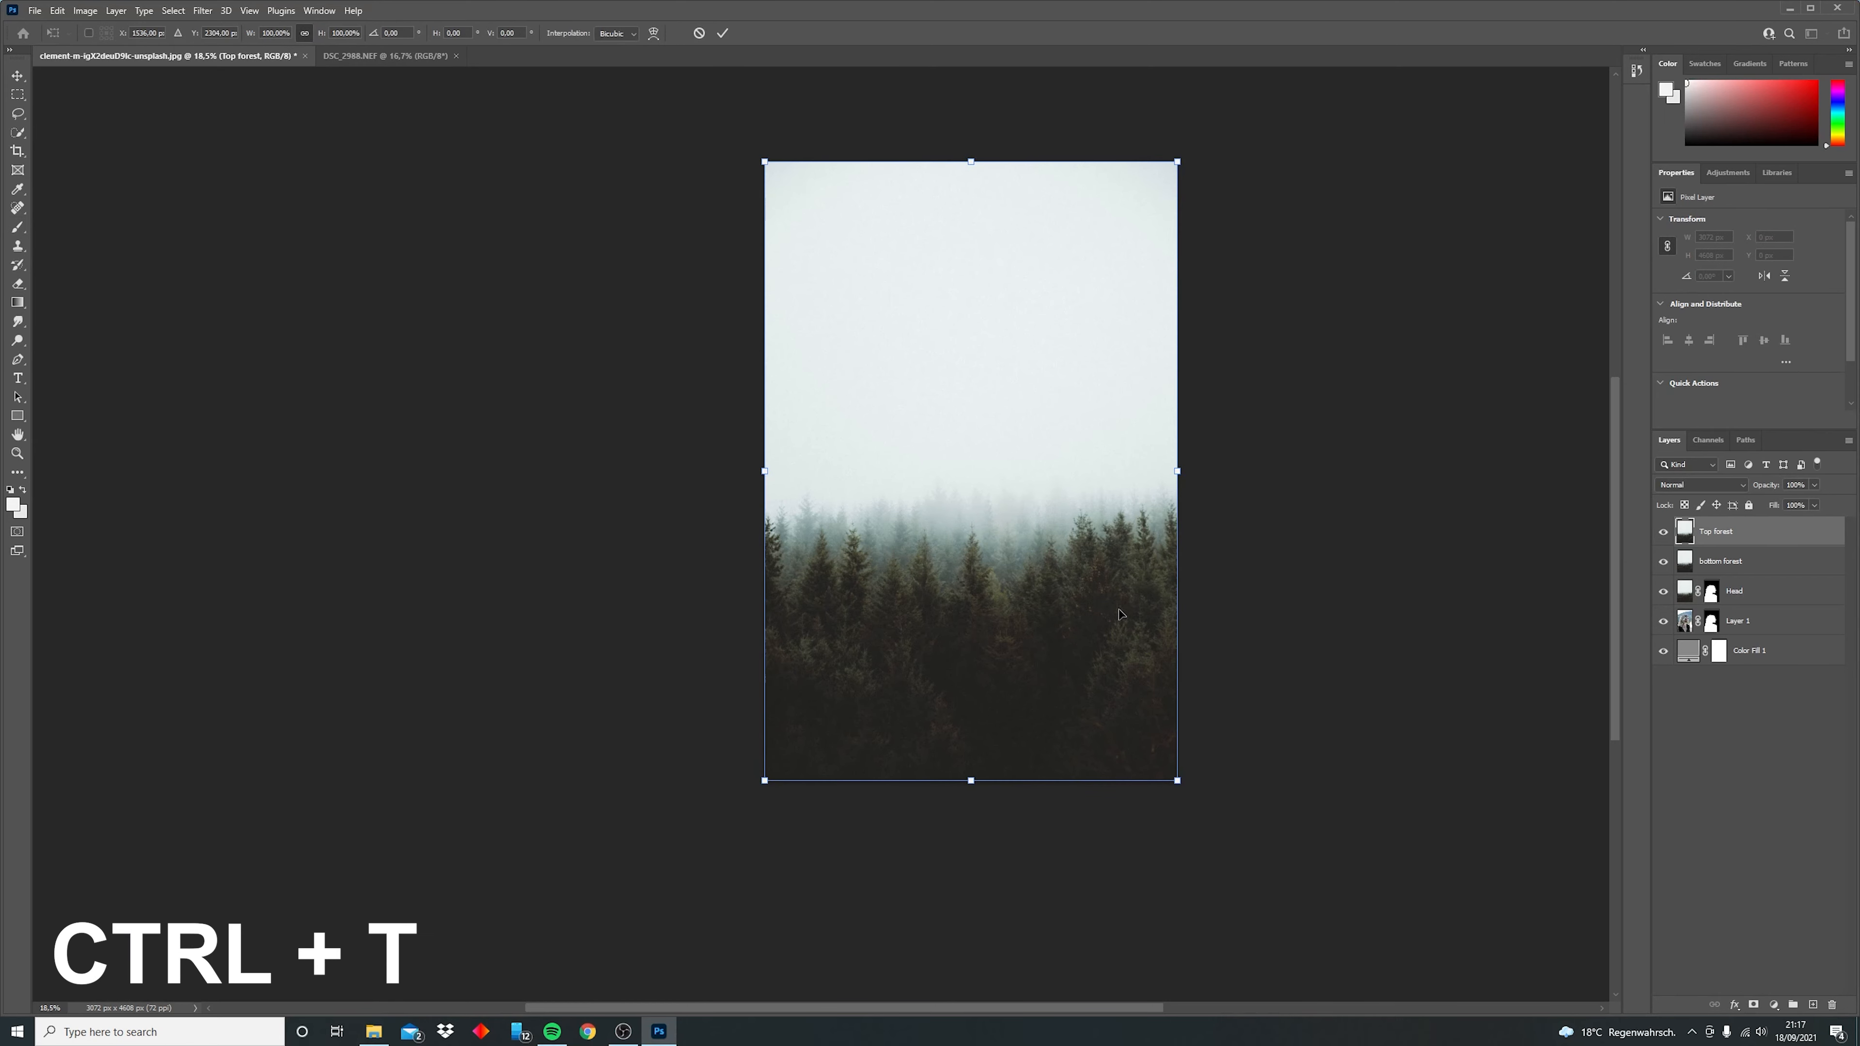
right_click(1120, 614)
click(1079, 916)
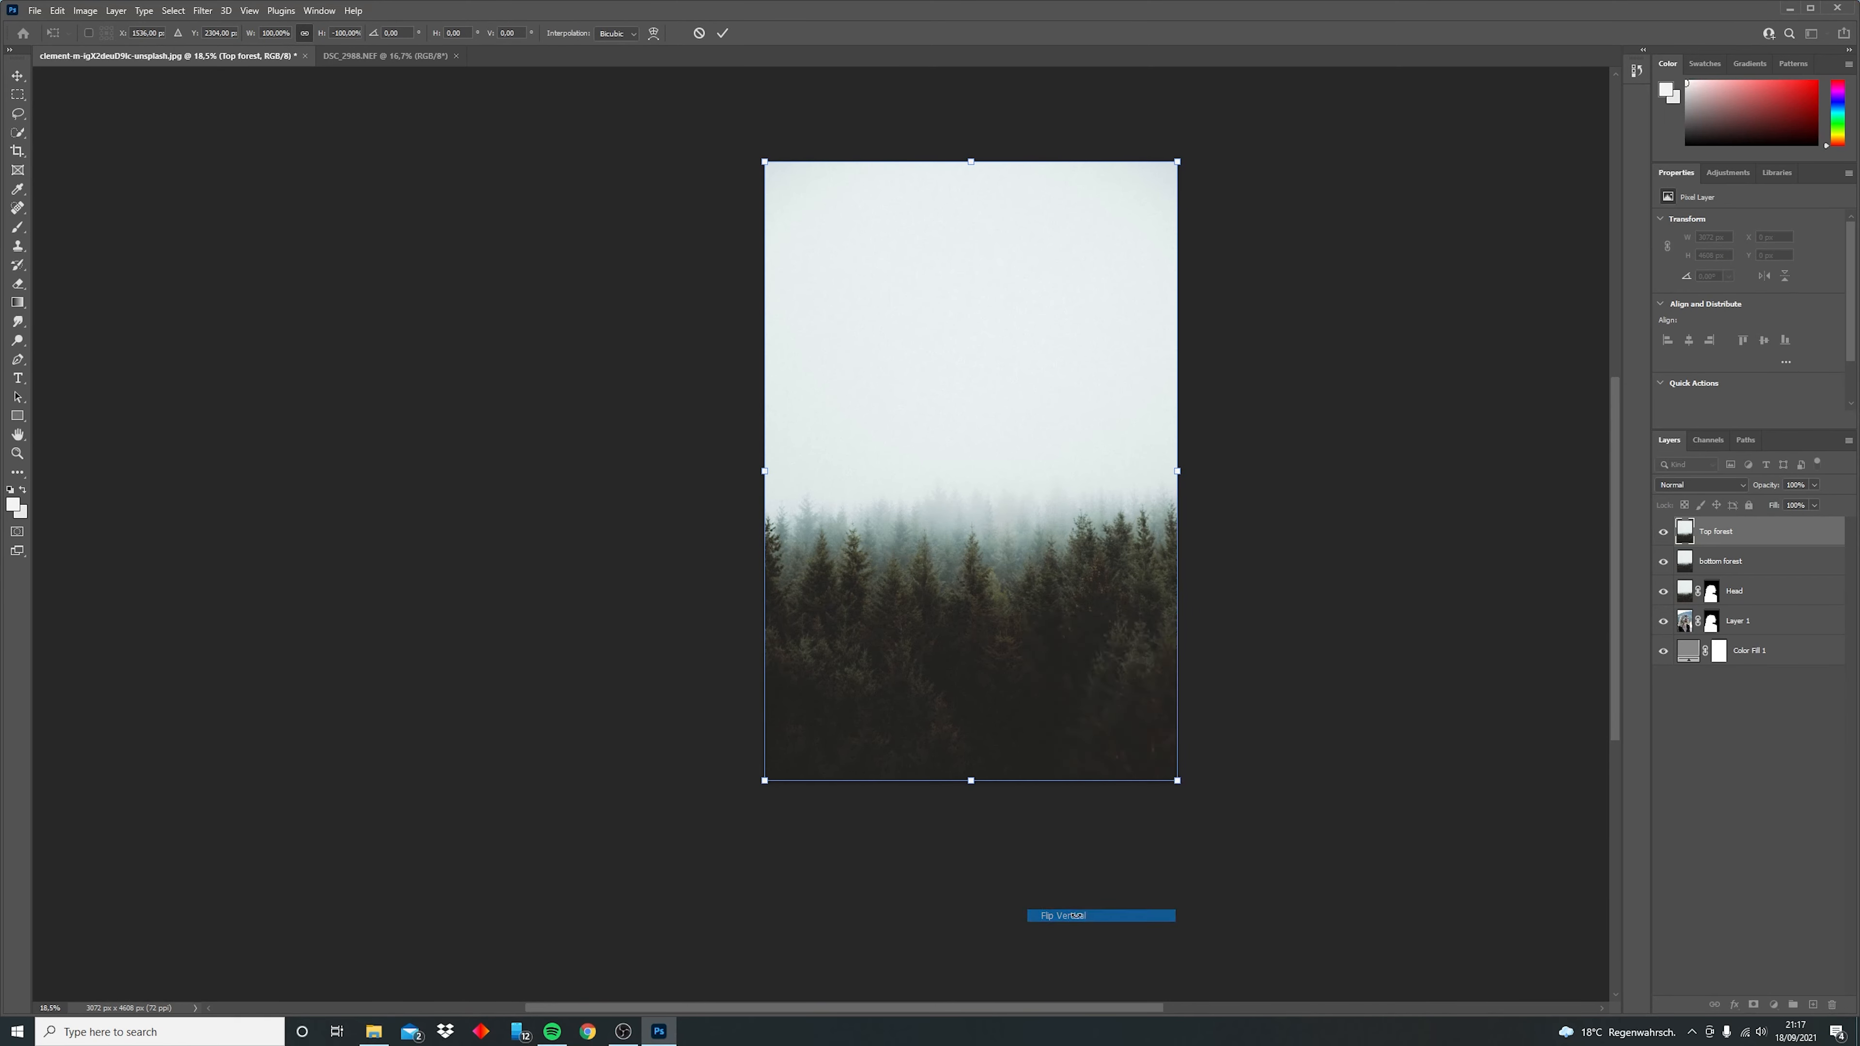
click(1746, 566)
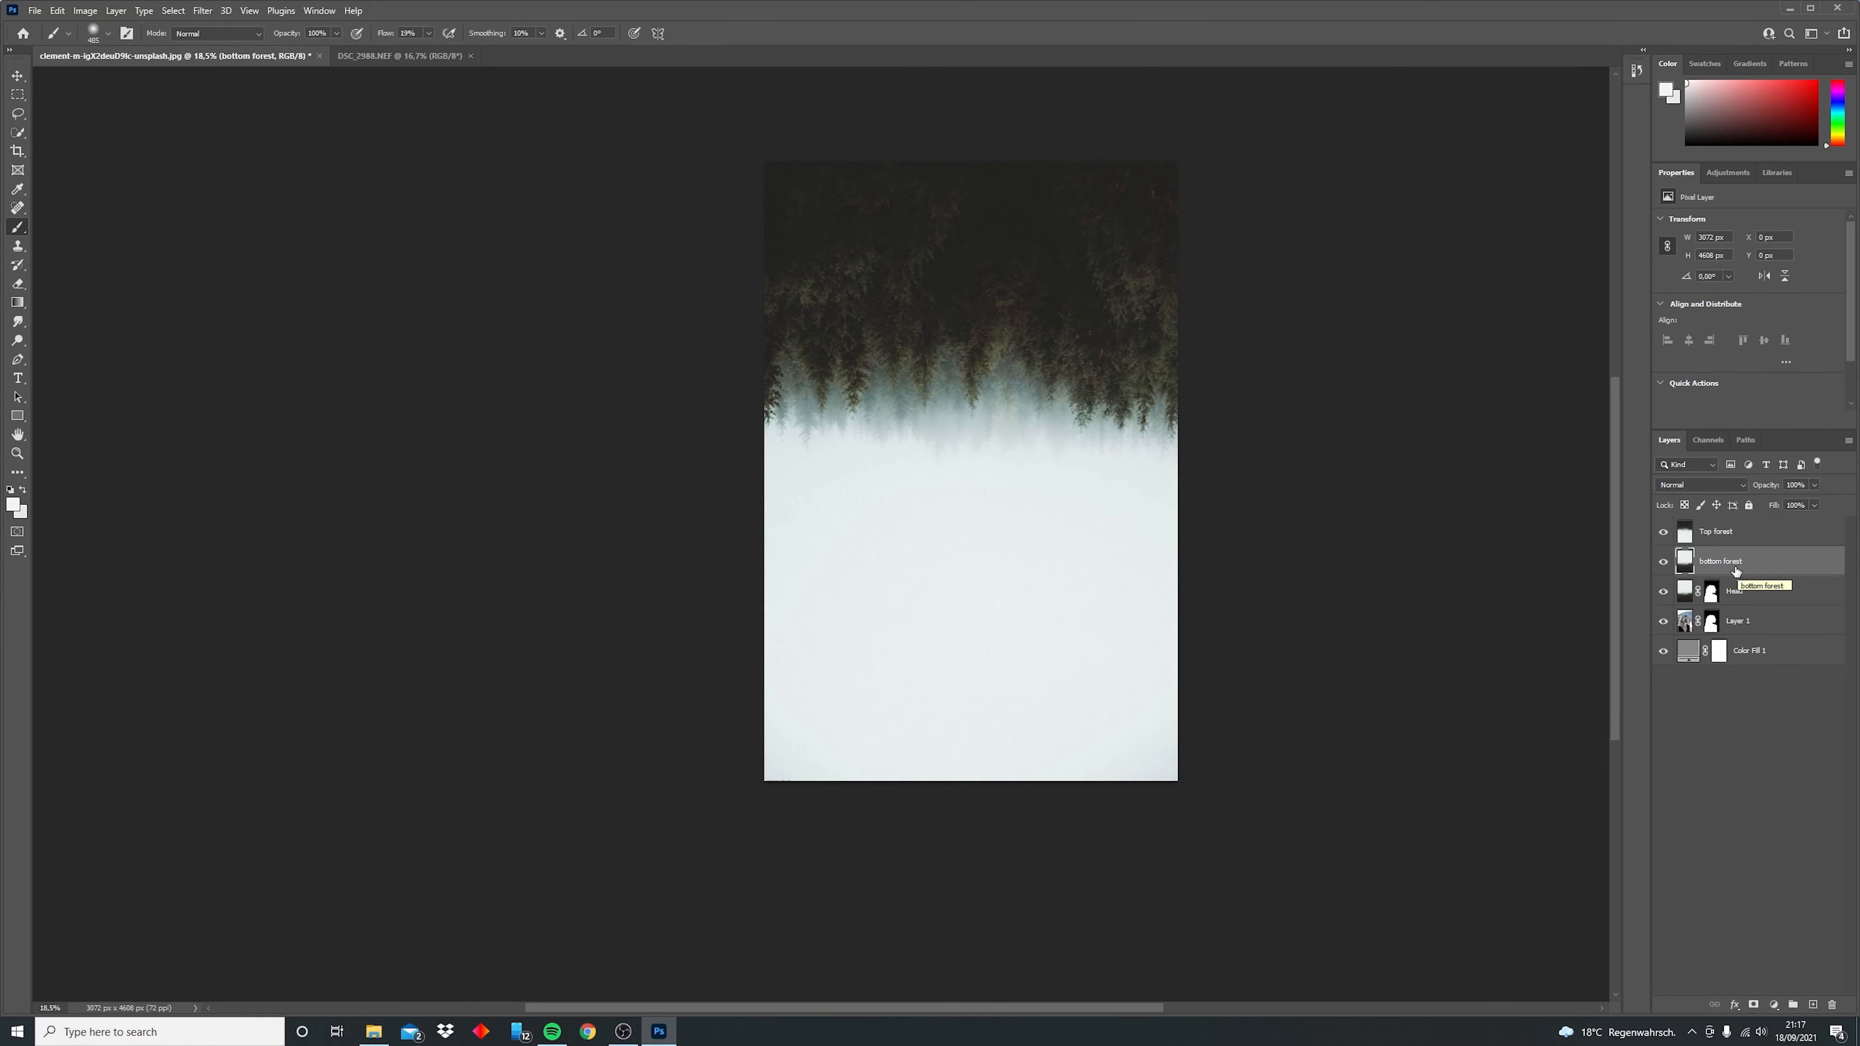
Hide Head, Layer 1 and the colour fill, keeping only Top forest and bottom forest visible.
click(1754, 538)
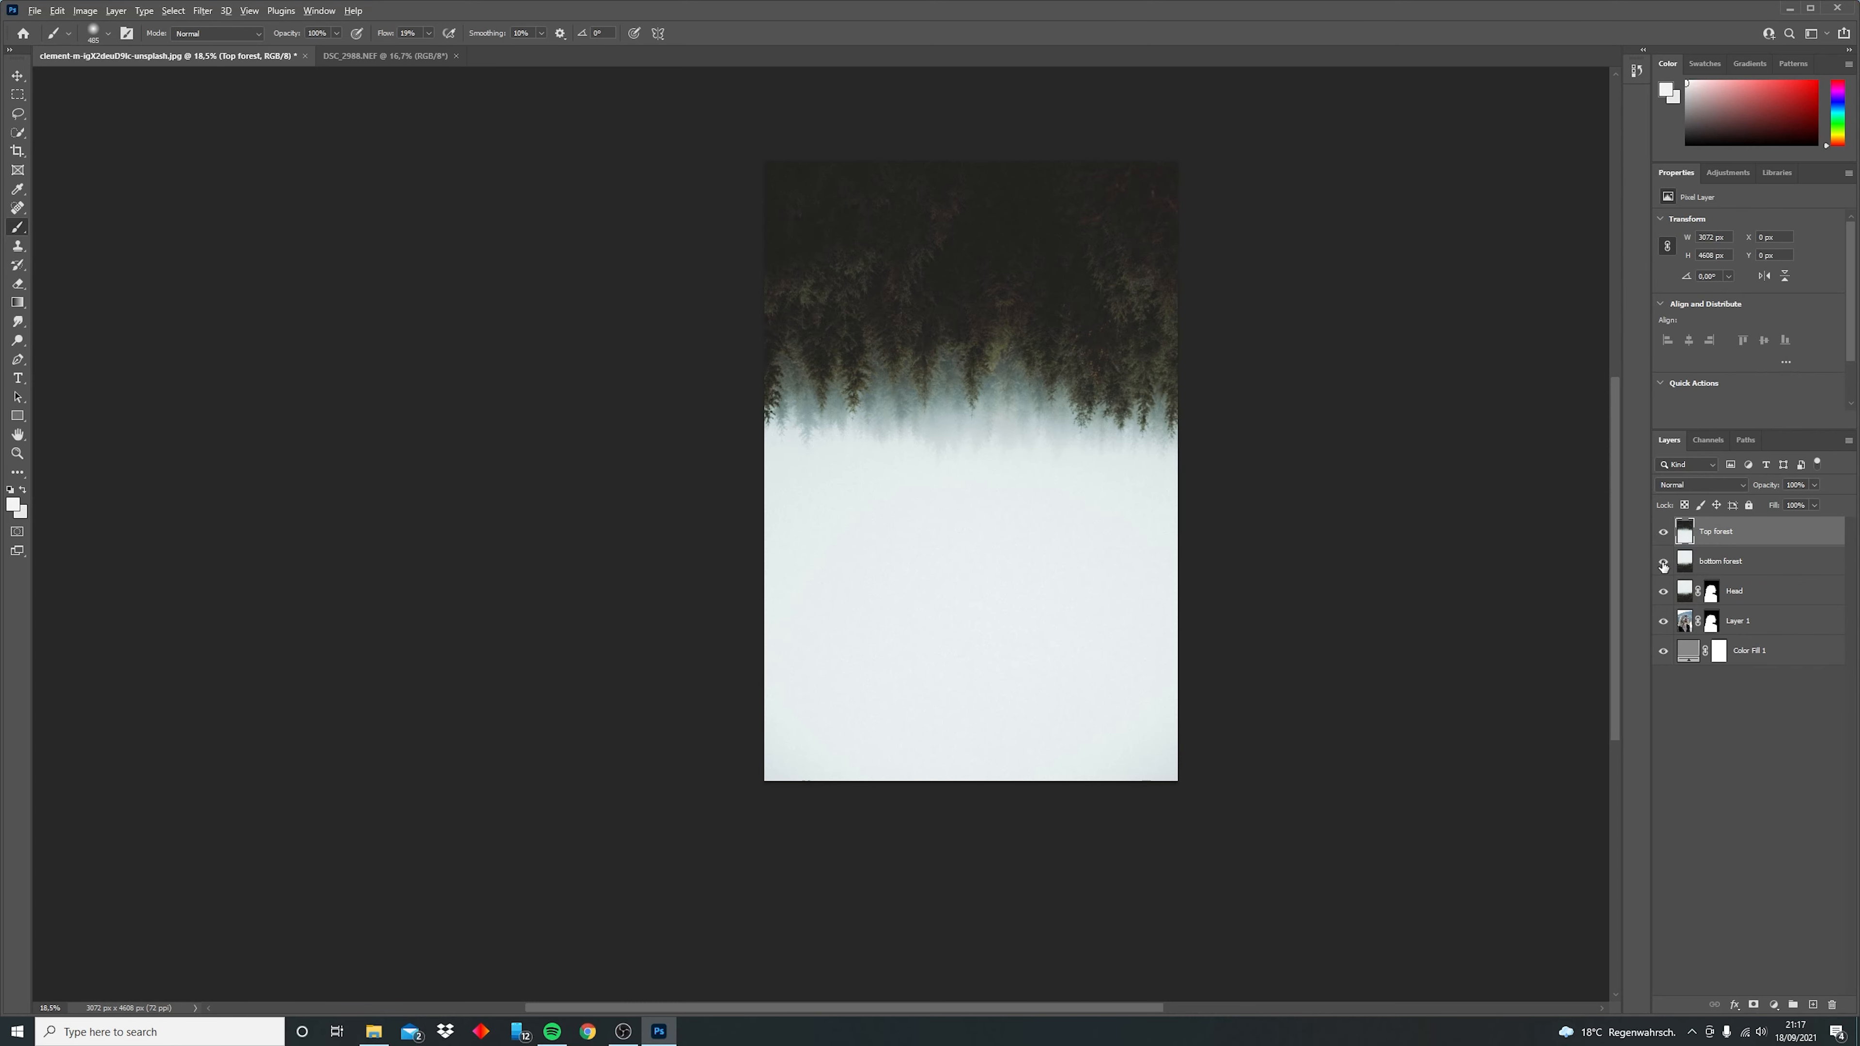
alt+click(1663, 562)
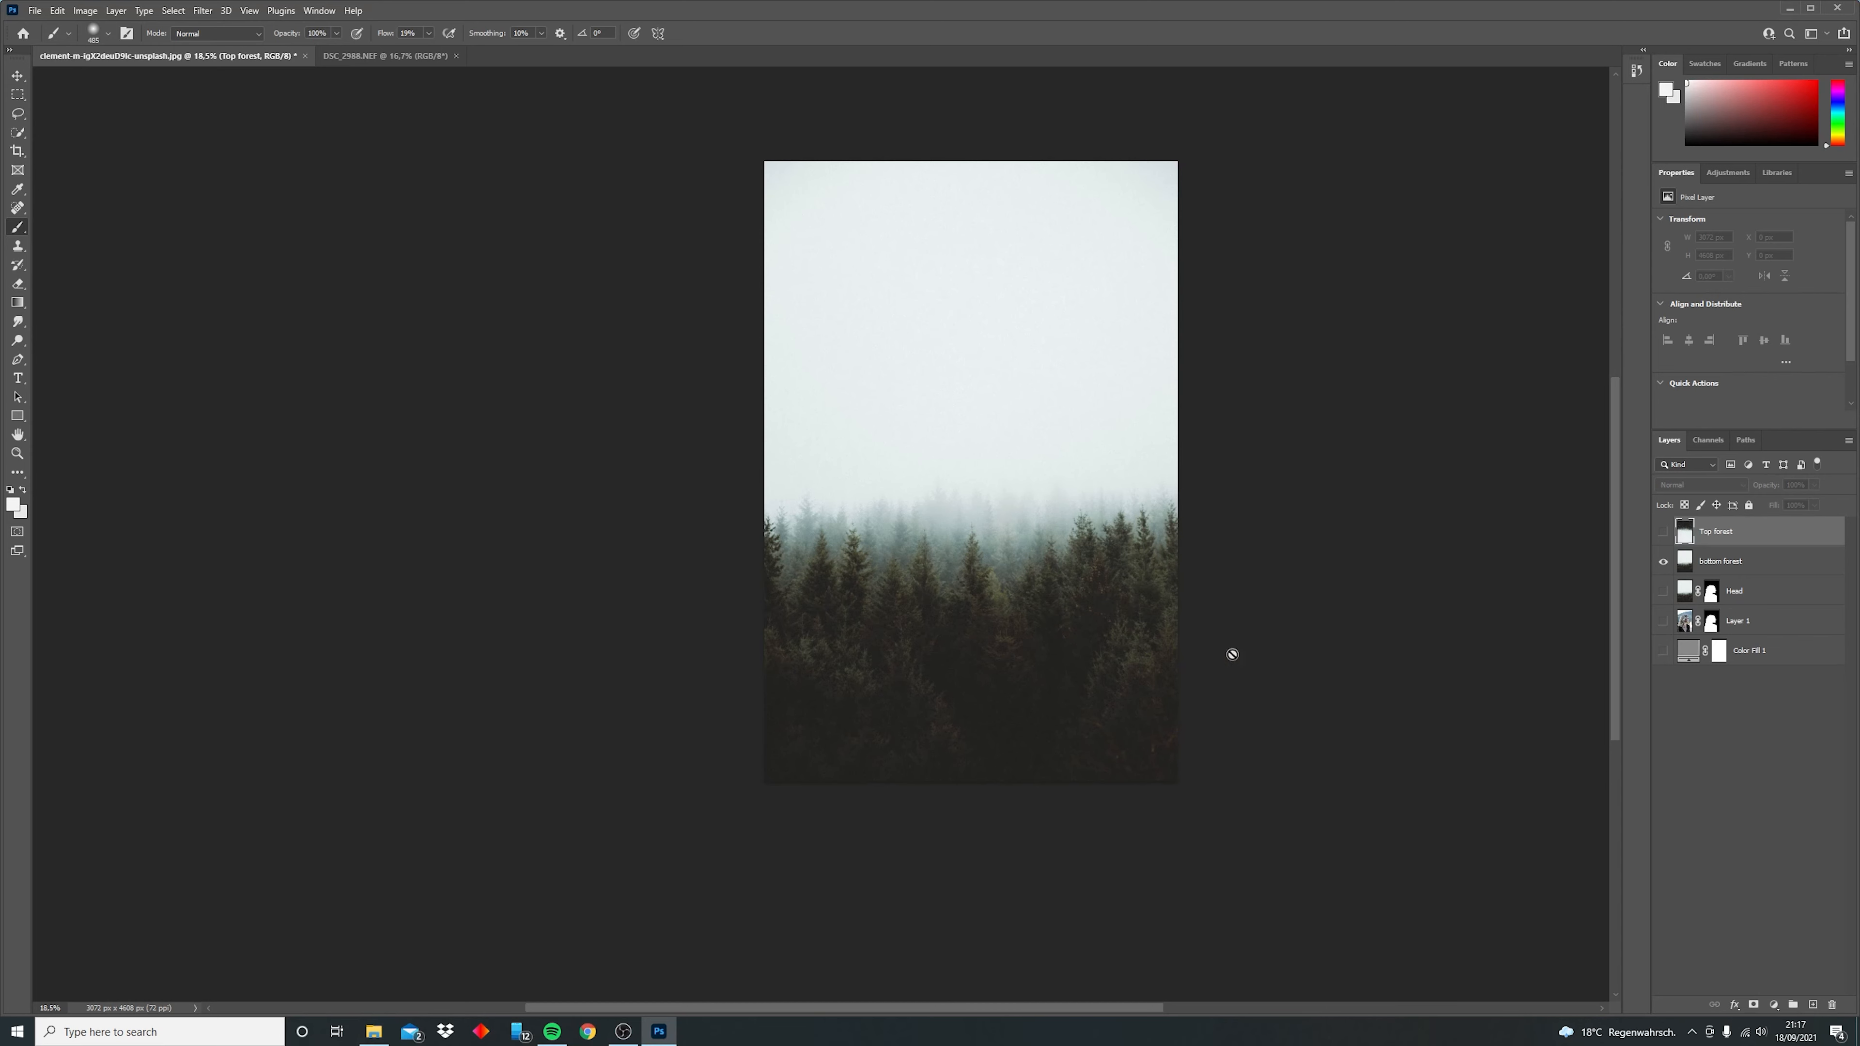
alt+click(1663, 532)
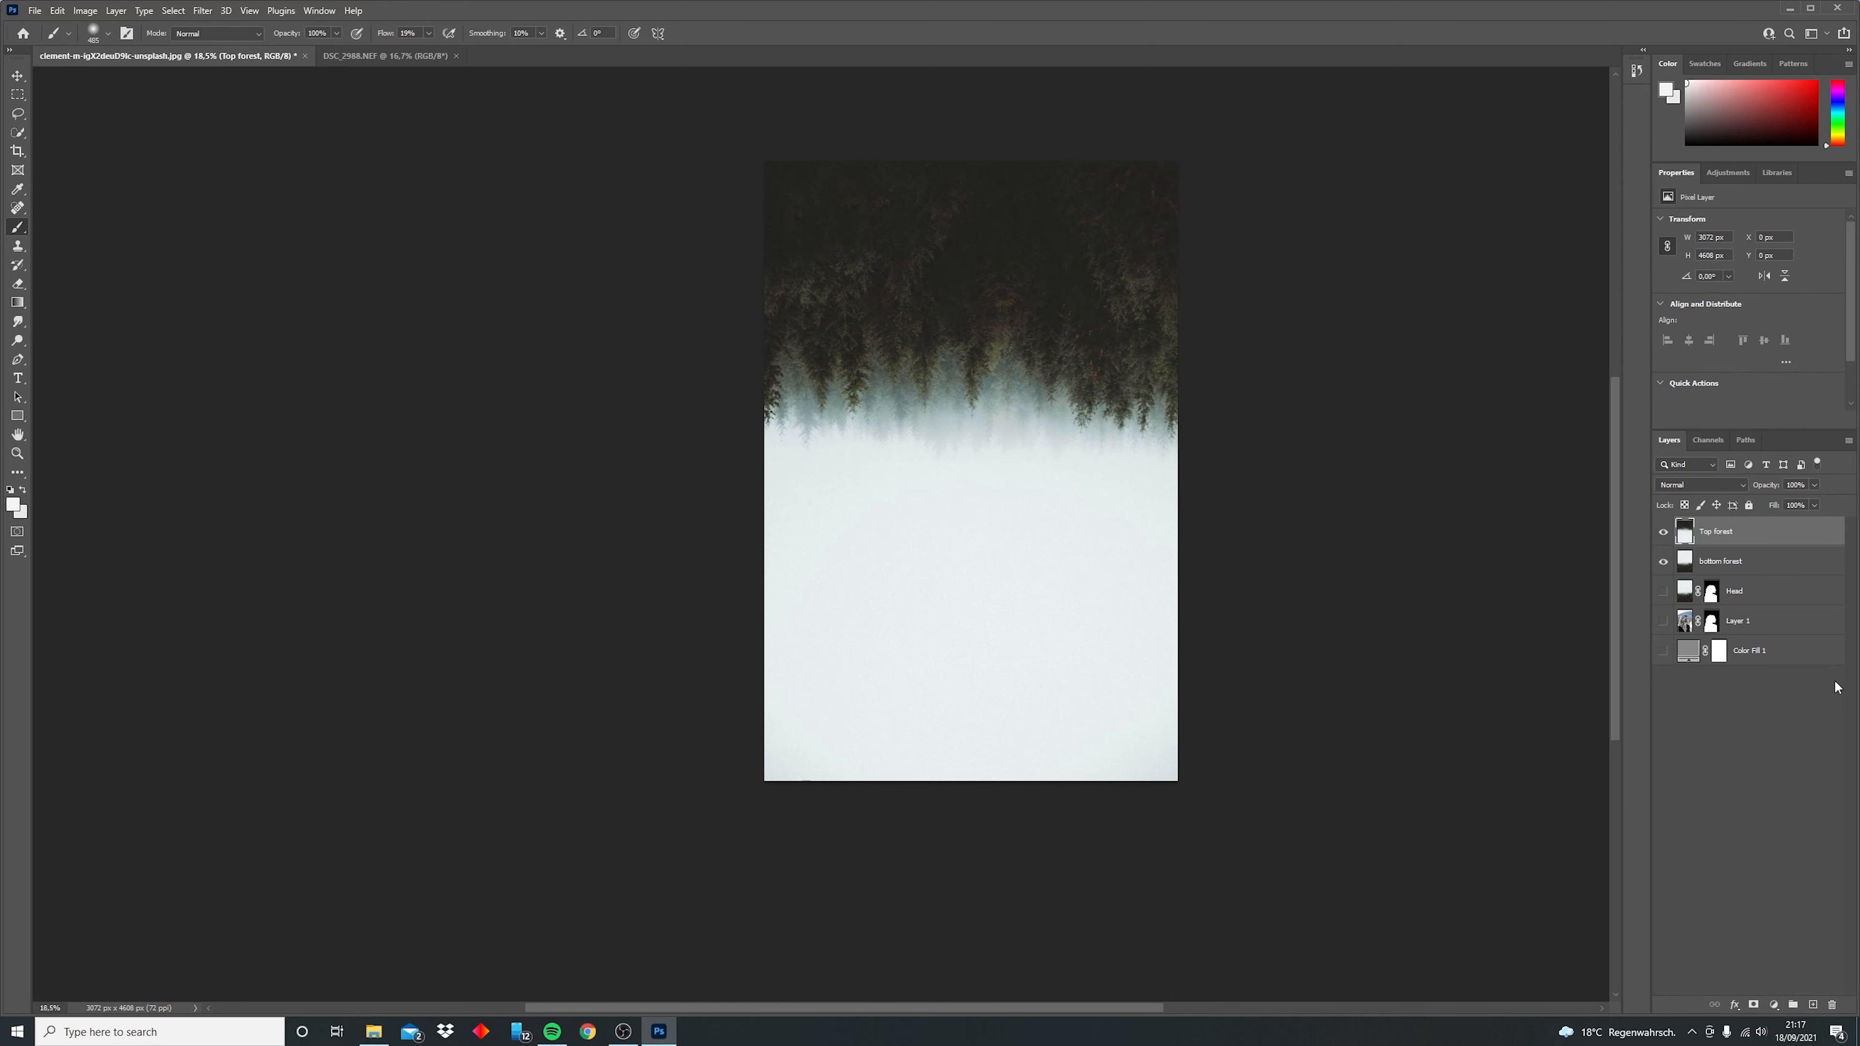
Add a layer mask to Top forest and paint black across its lower half with an enlarged brush at 19% flow.
click(1754, 1005)
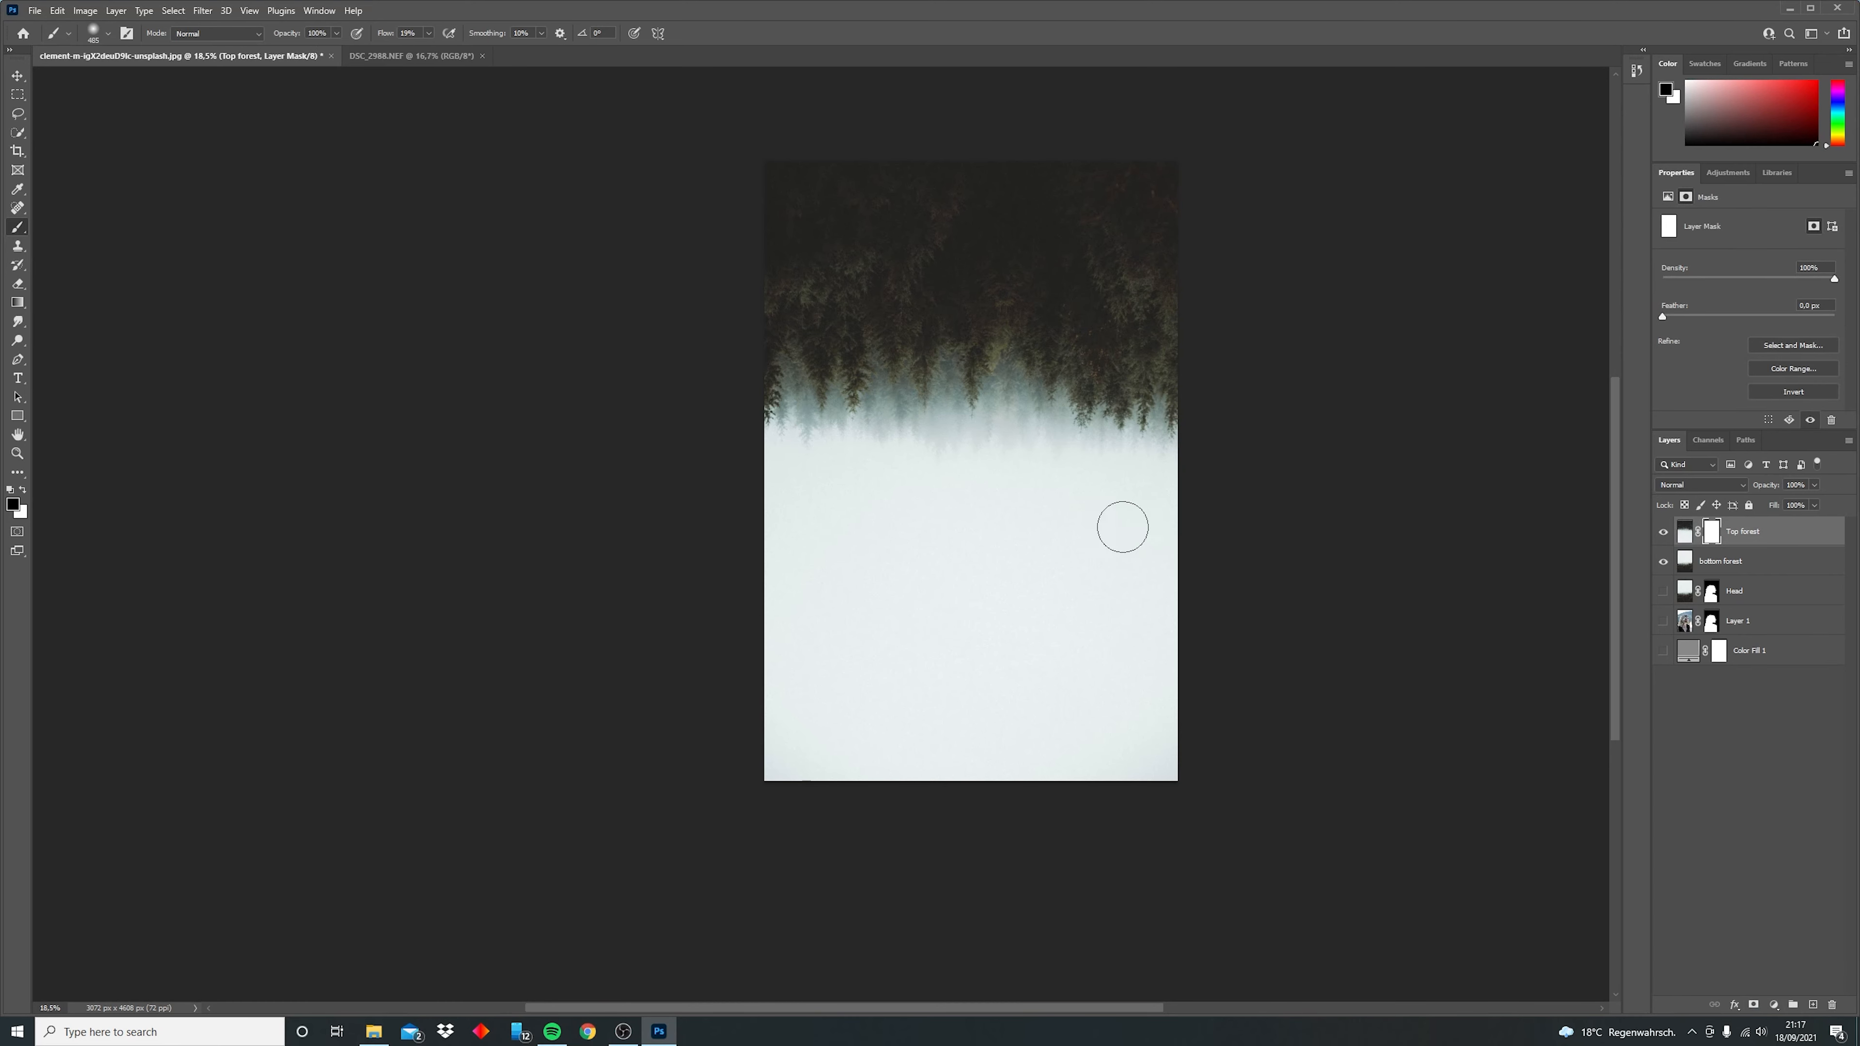
alt+right_click(1082, 526)
key(b)
alt+right_click(784, 643)
mouse_move(801, 643)
mouse_down()
mouse_move(1046, 673)
mouse_move(1104, 727)
mouse_move(1415, 685)
mouse_move(1305, 636)
mouse_move(988, 582)
mouse_up()
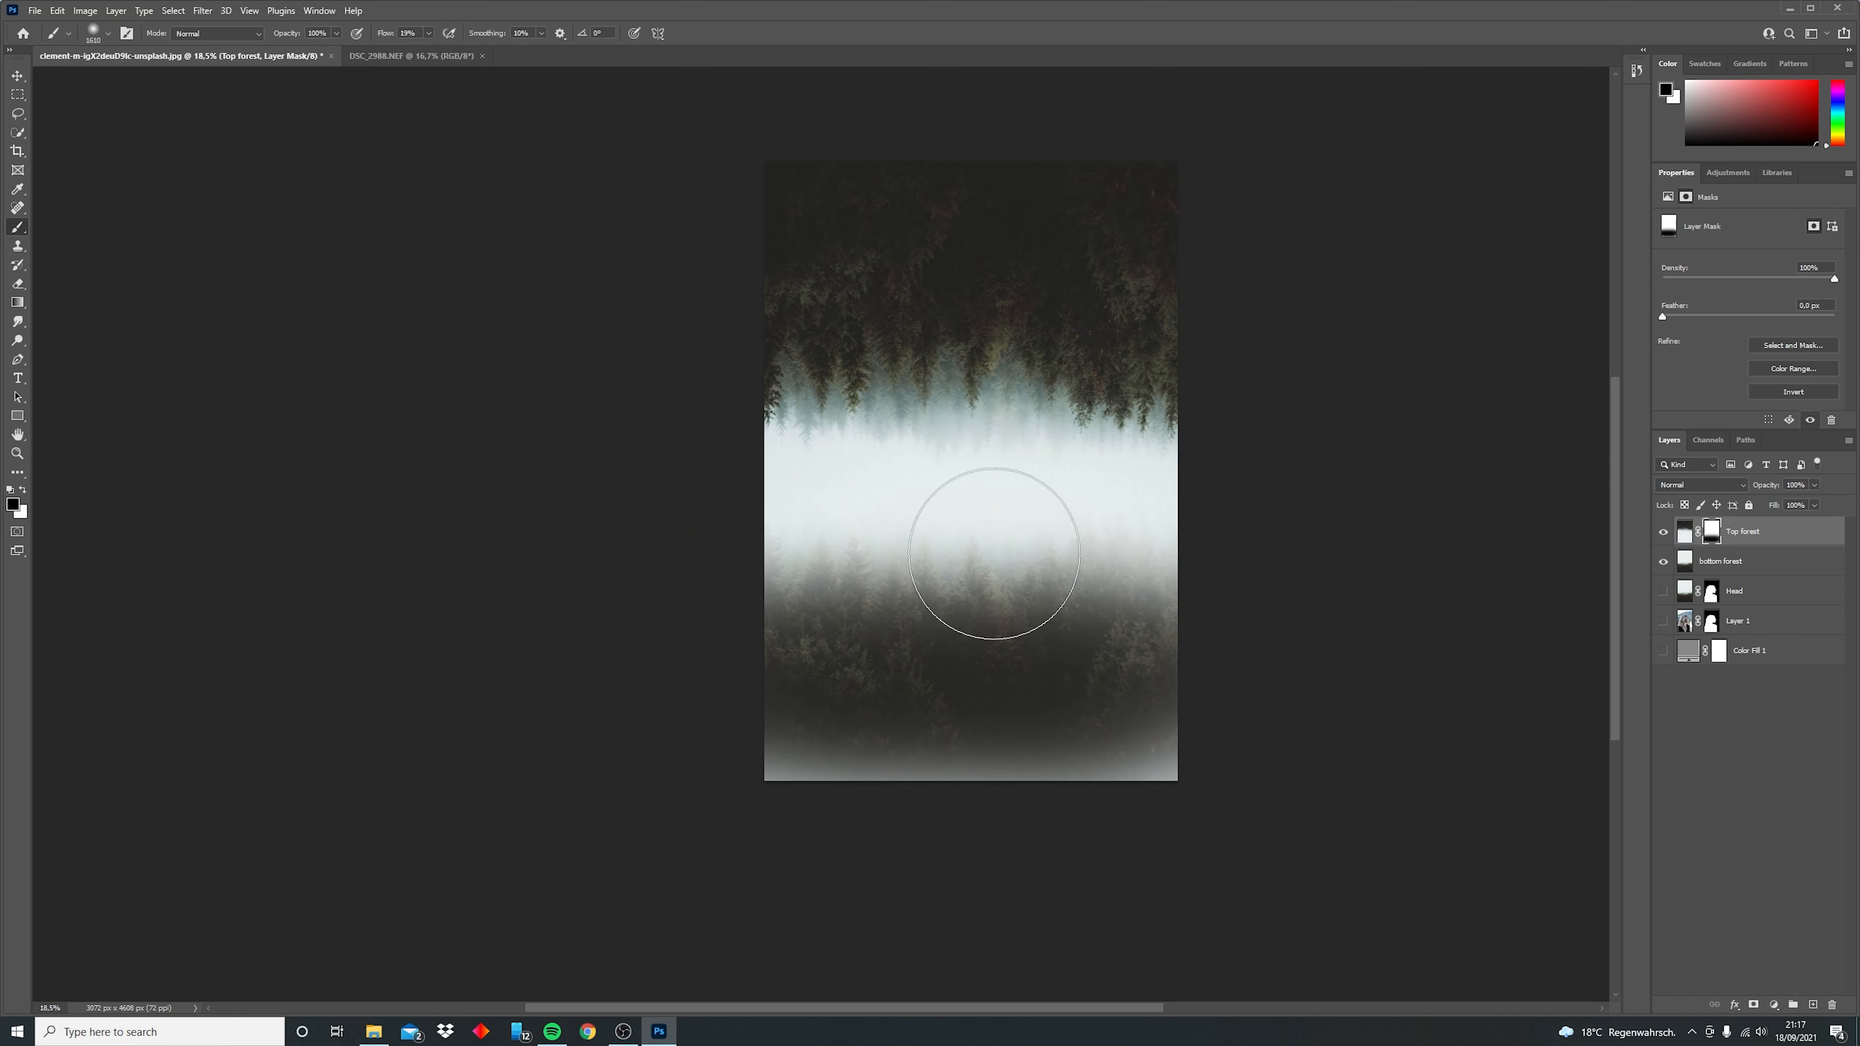
Raise the brush flow to 100% and finish masking out the lower half of Top forest to reveal bottom forest.
drag(481, 64, 487, 64)
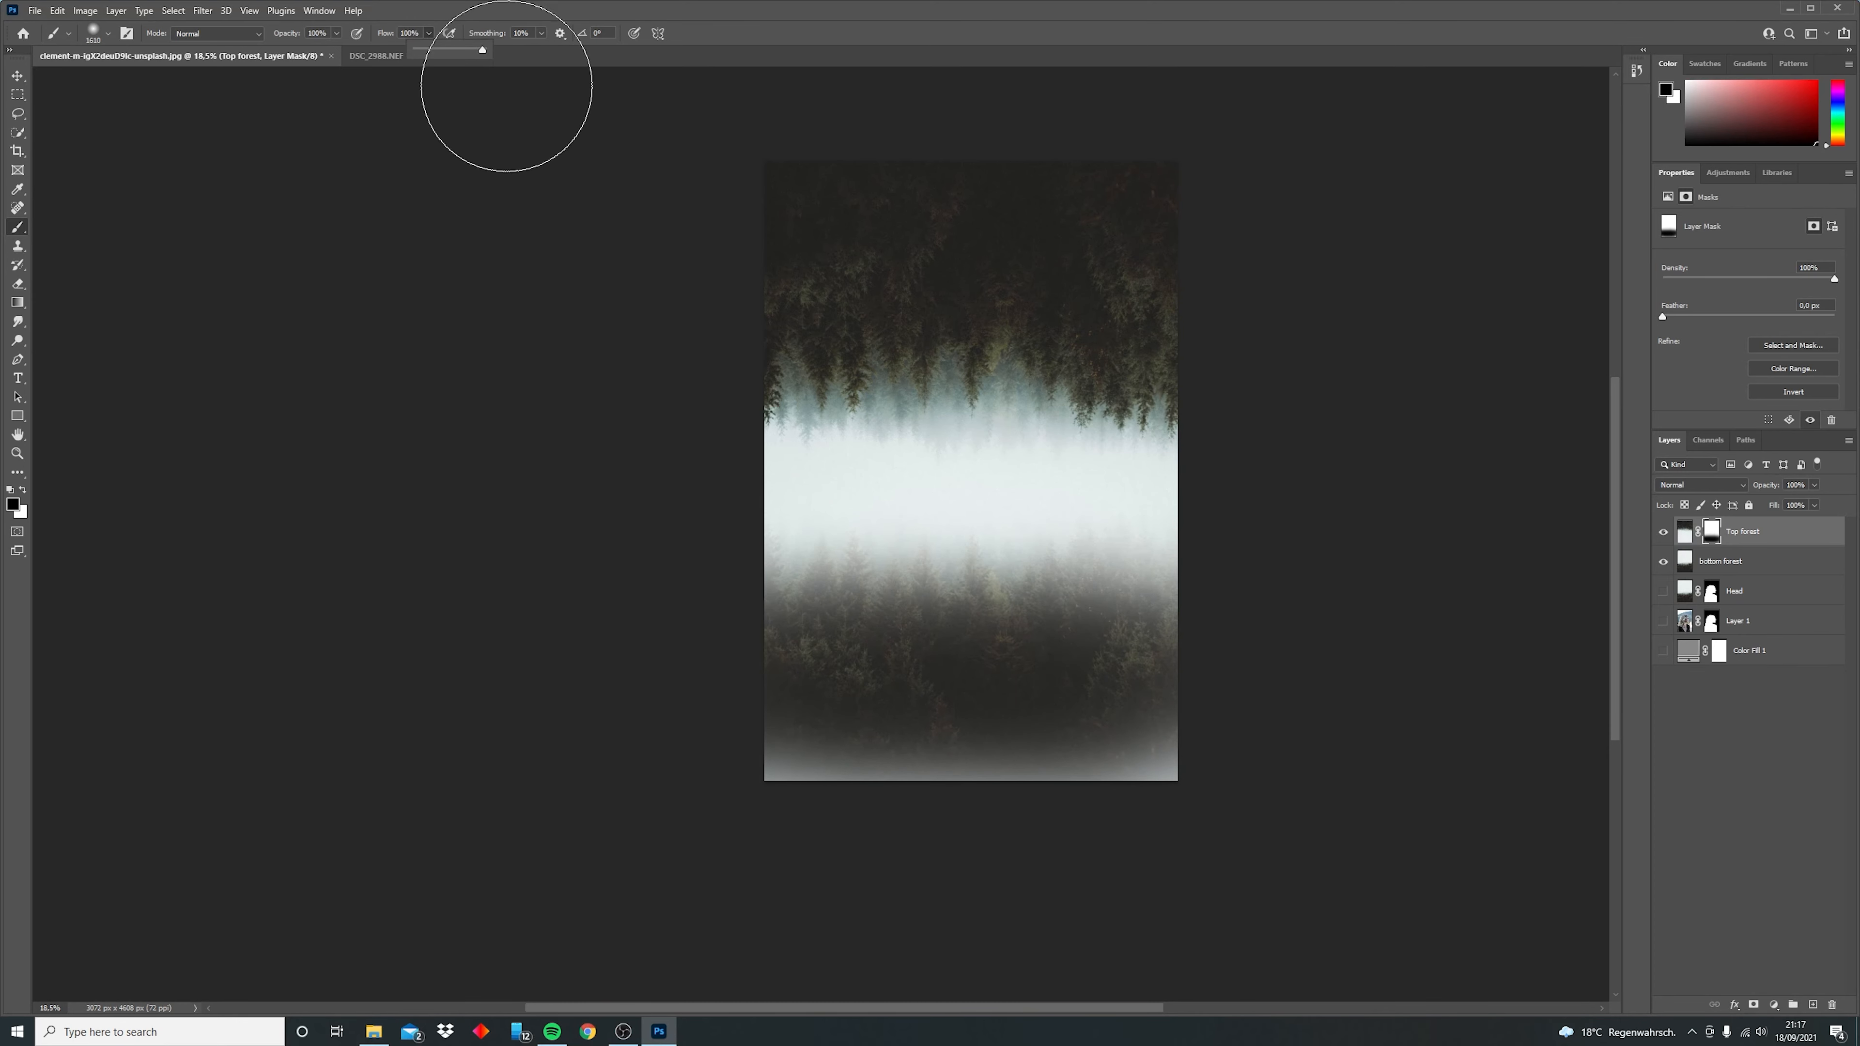
drag(797, 776, 762, 716)
drag(1030, 636, 1092, 594)
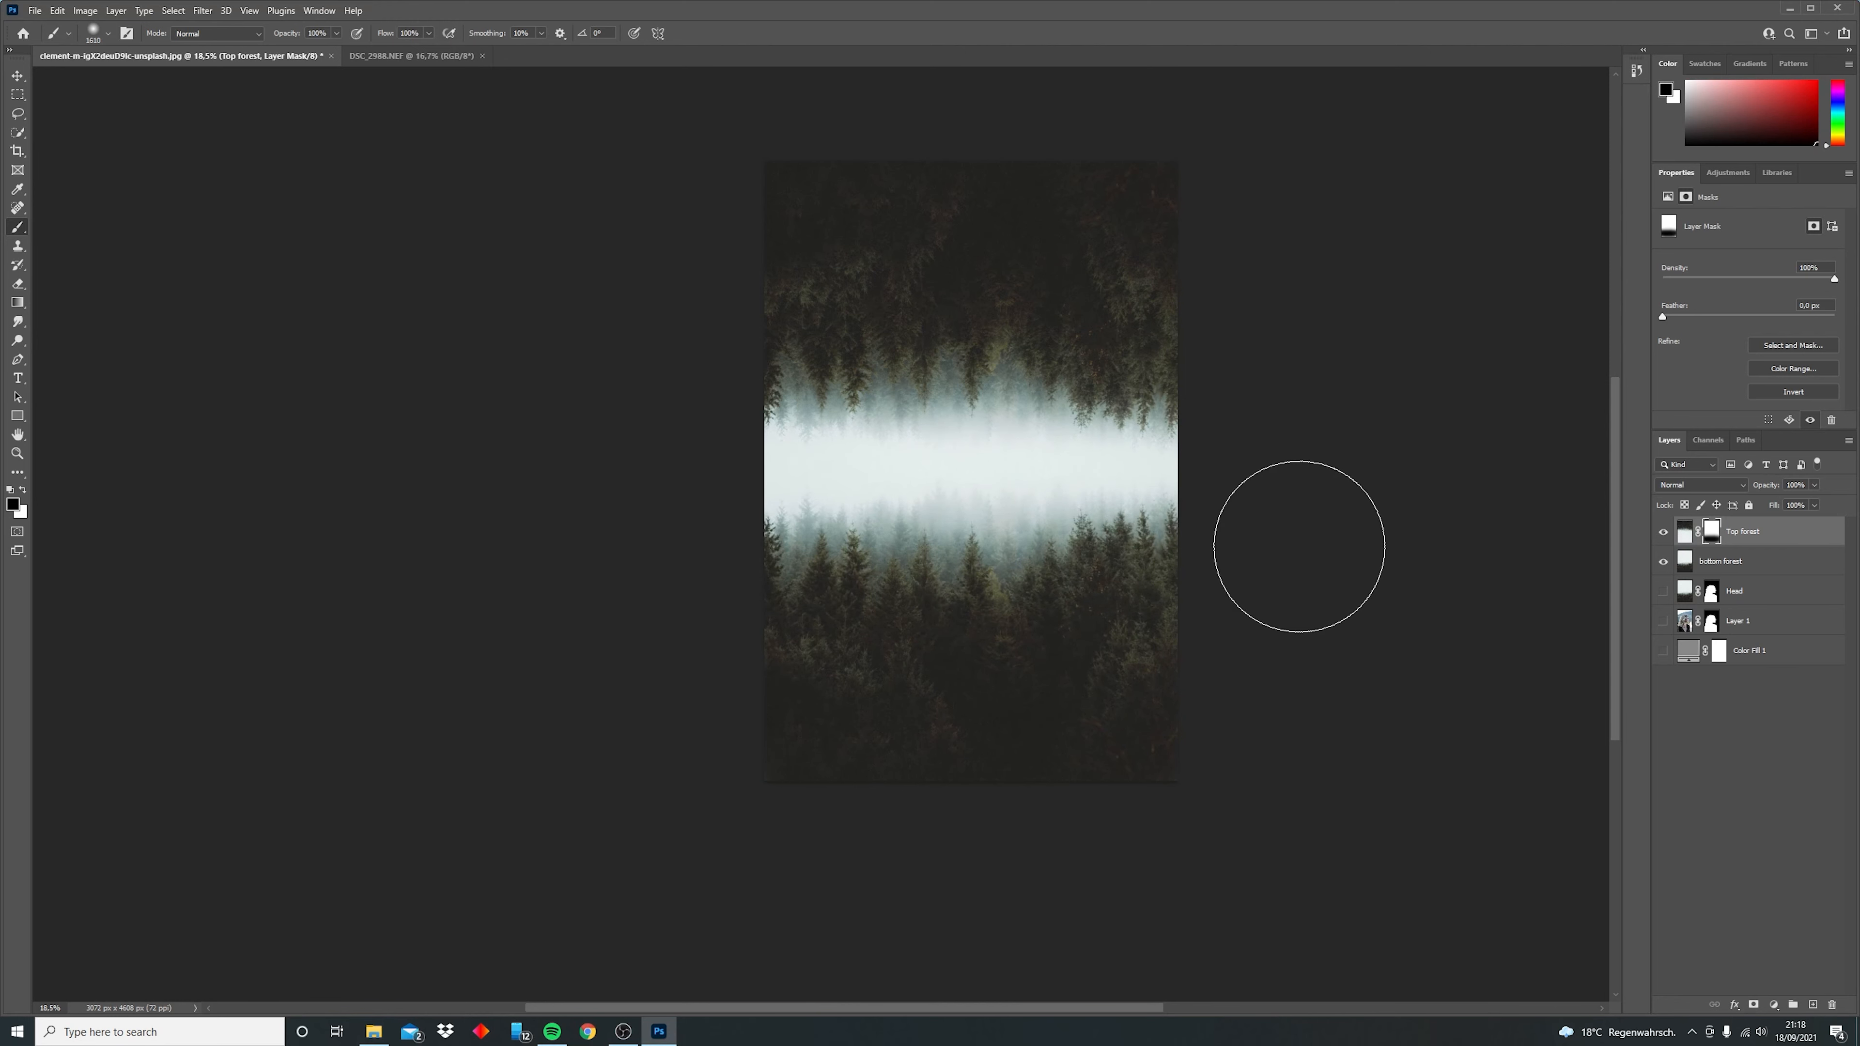
Move the Top forest layer up about 390 px and the bottom forest layer down about 420 px to widen the fog gap.
click(1772, 543)
key(v)
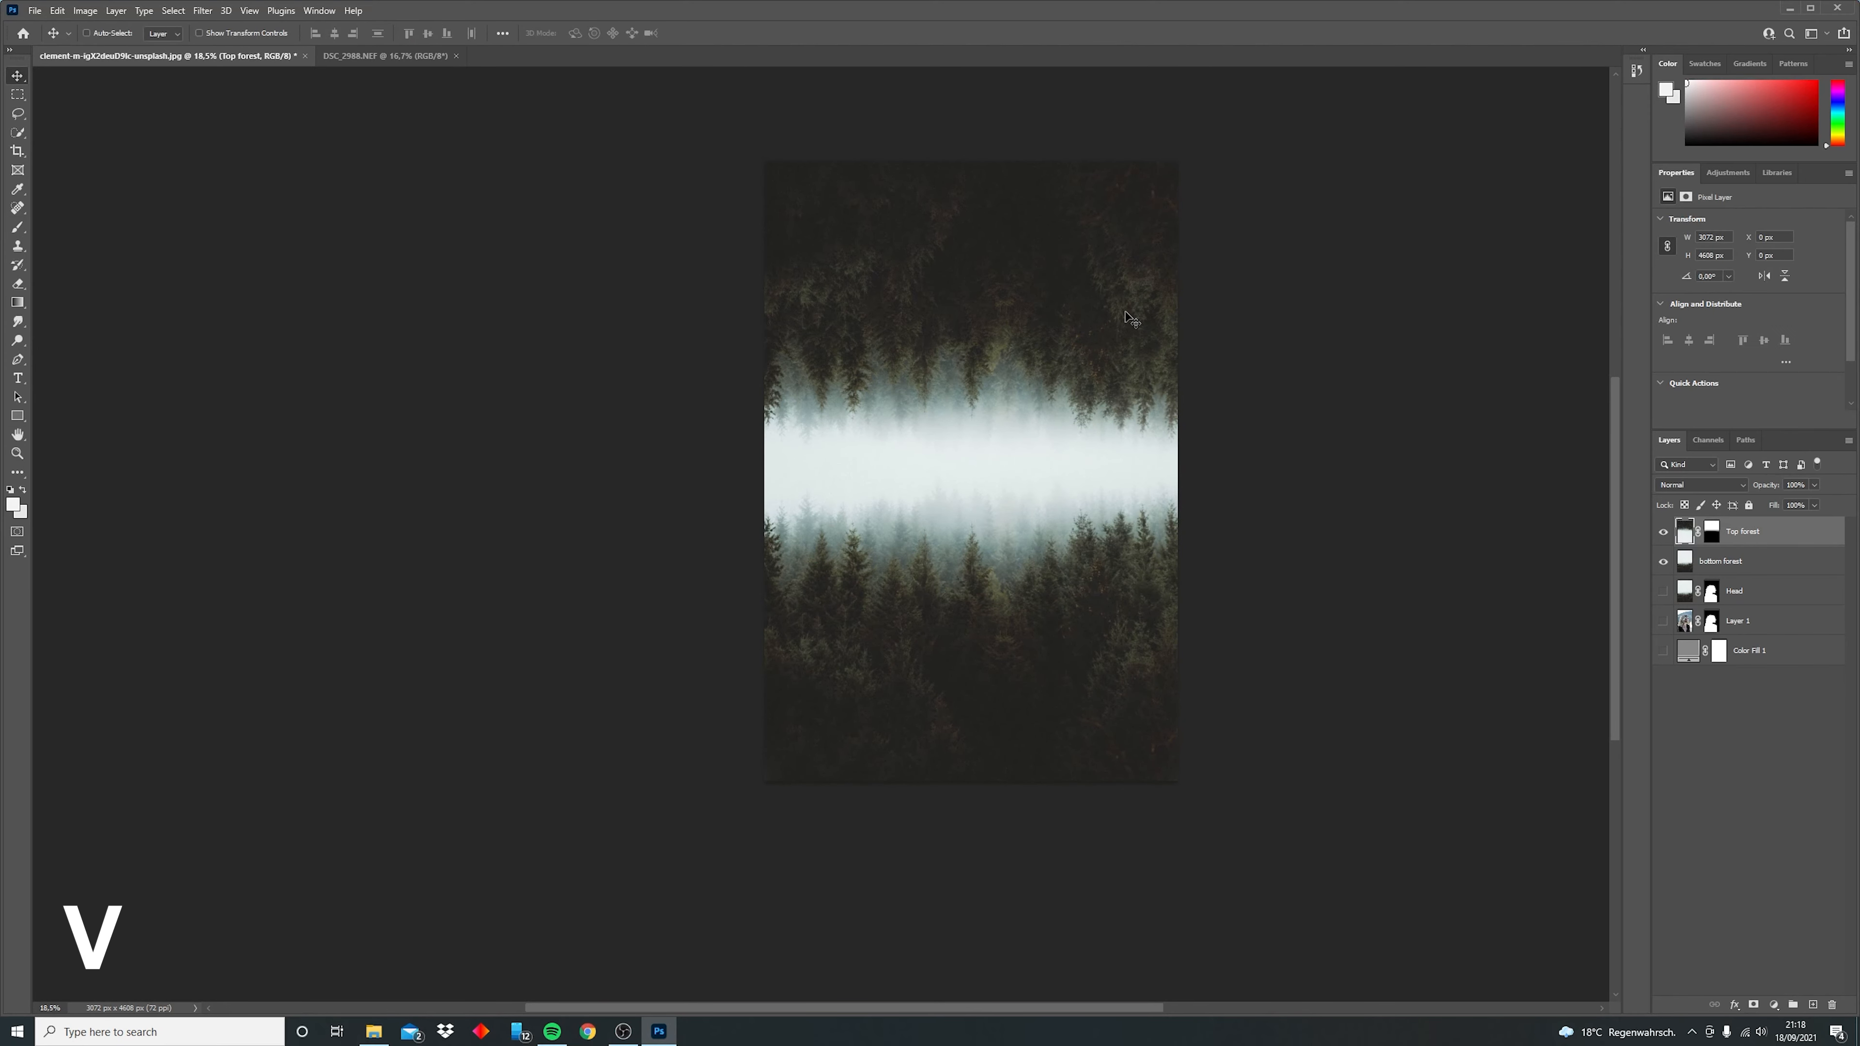
drag(1146, 345, 1147, 300)
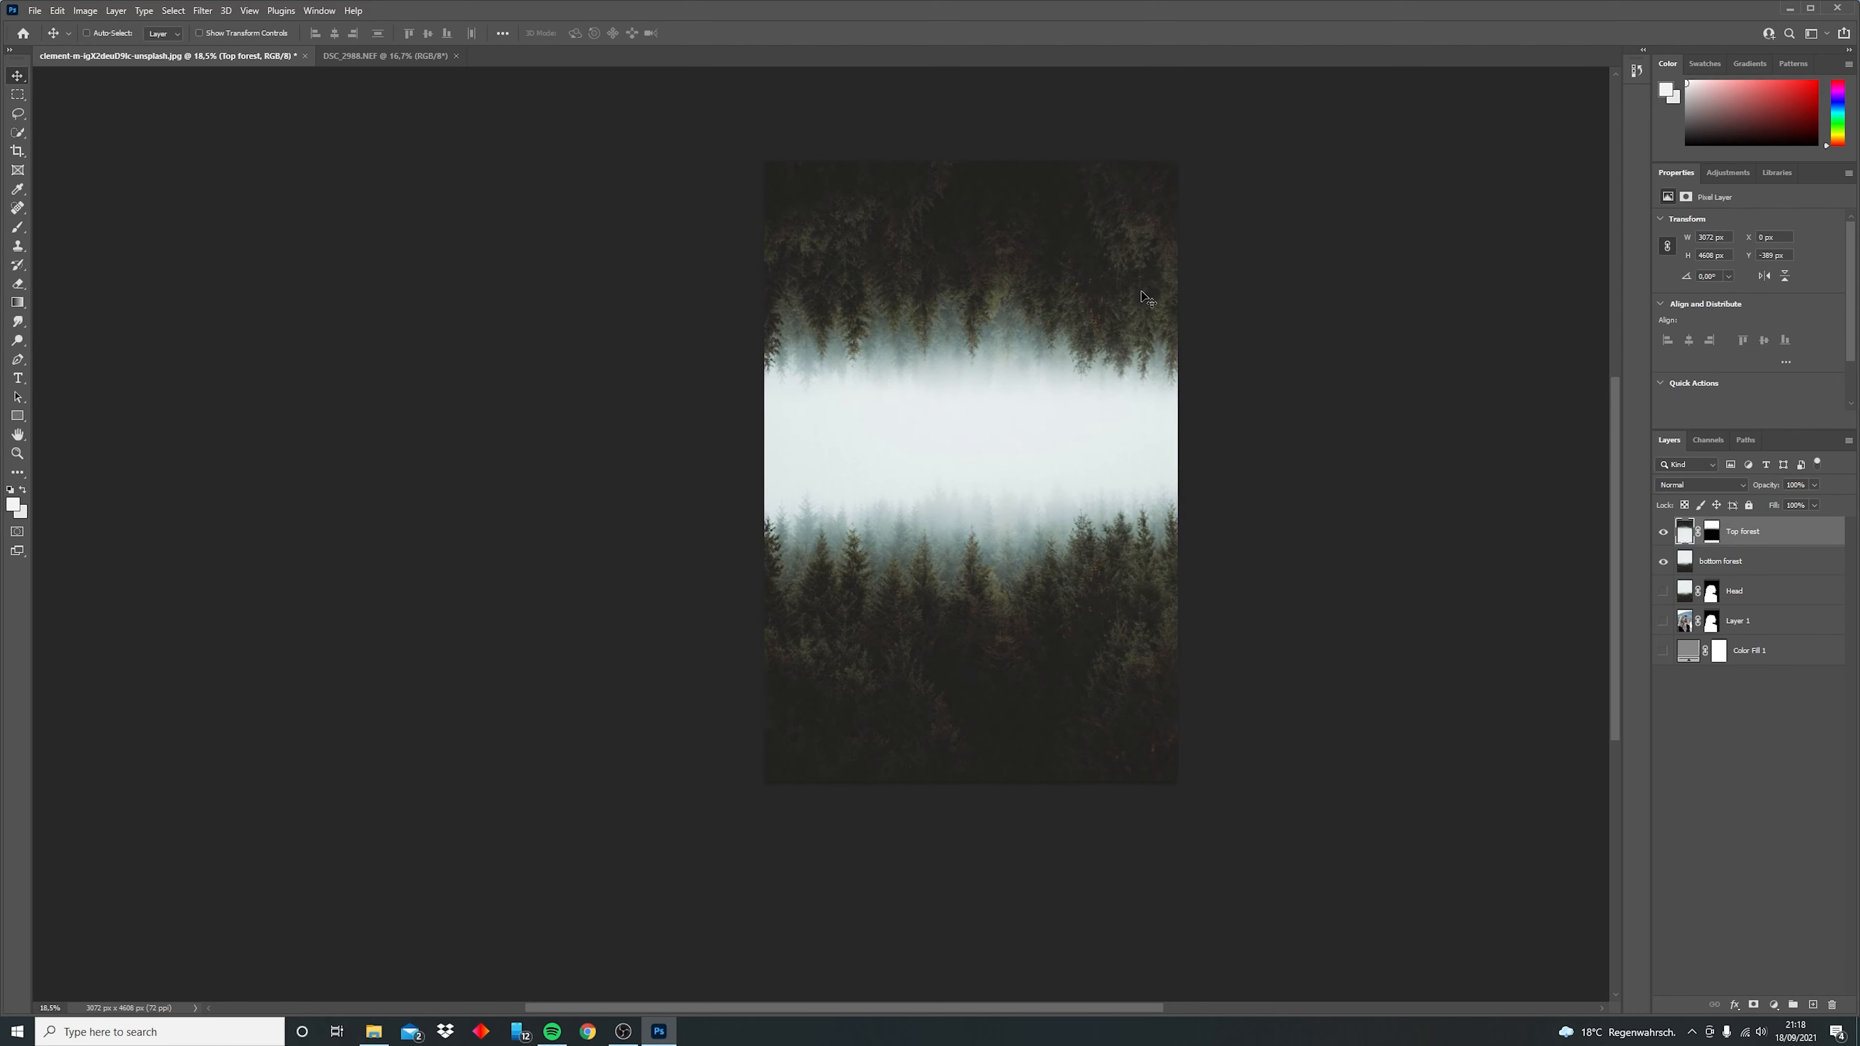
click(1756, 568)
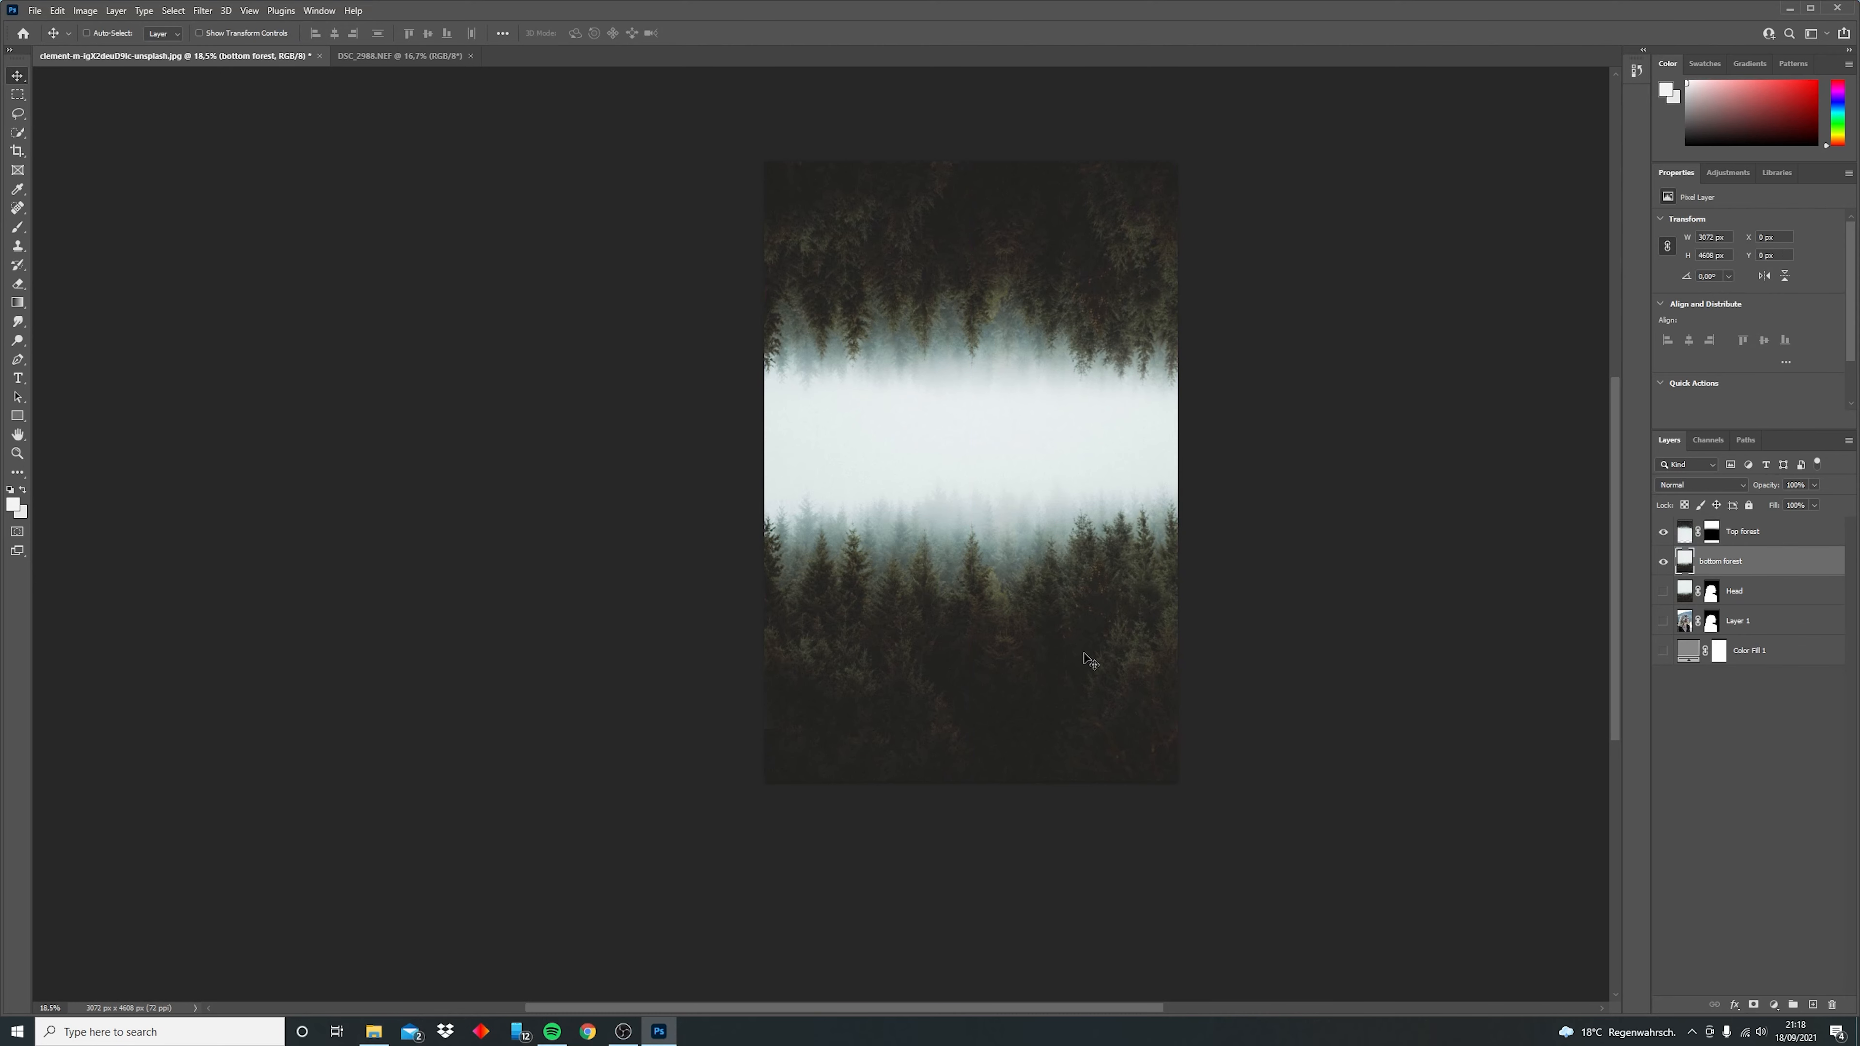
drag(1091, 661, 1090, 719)
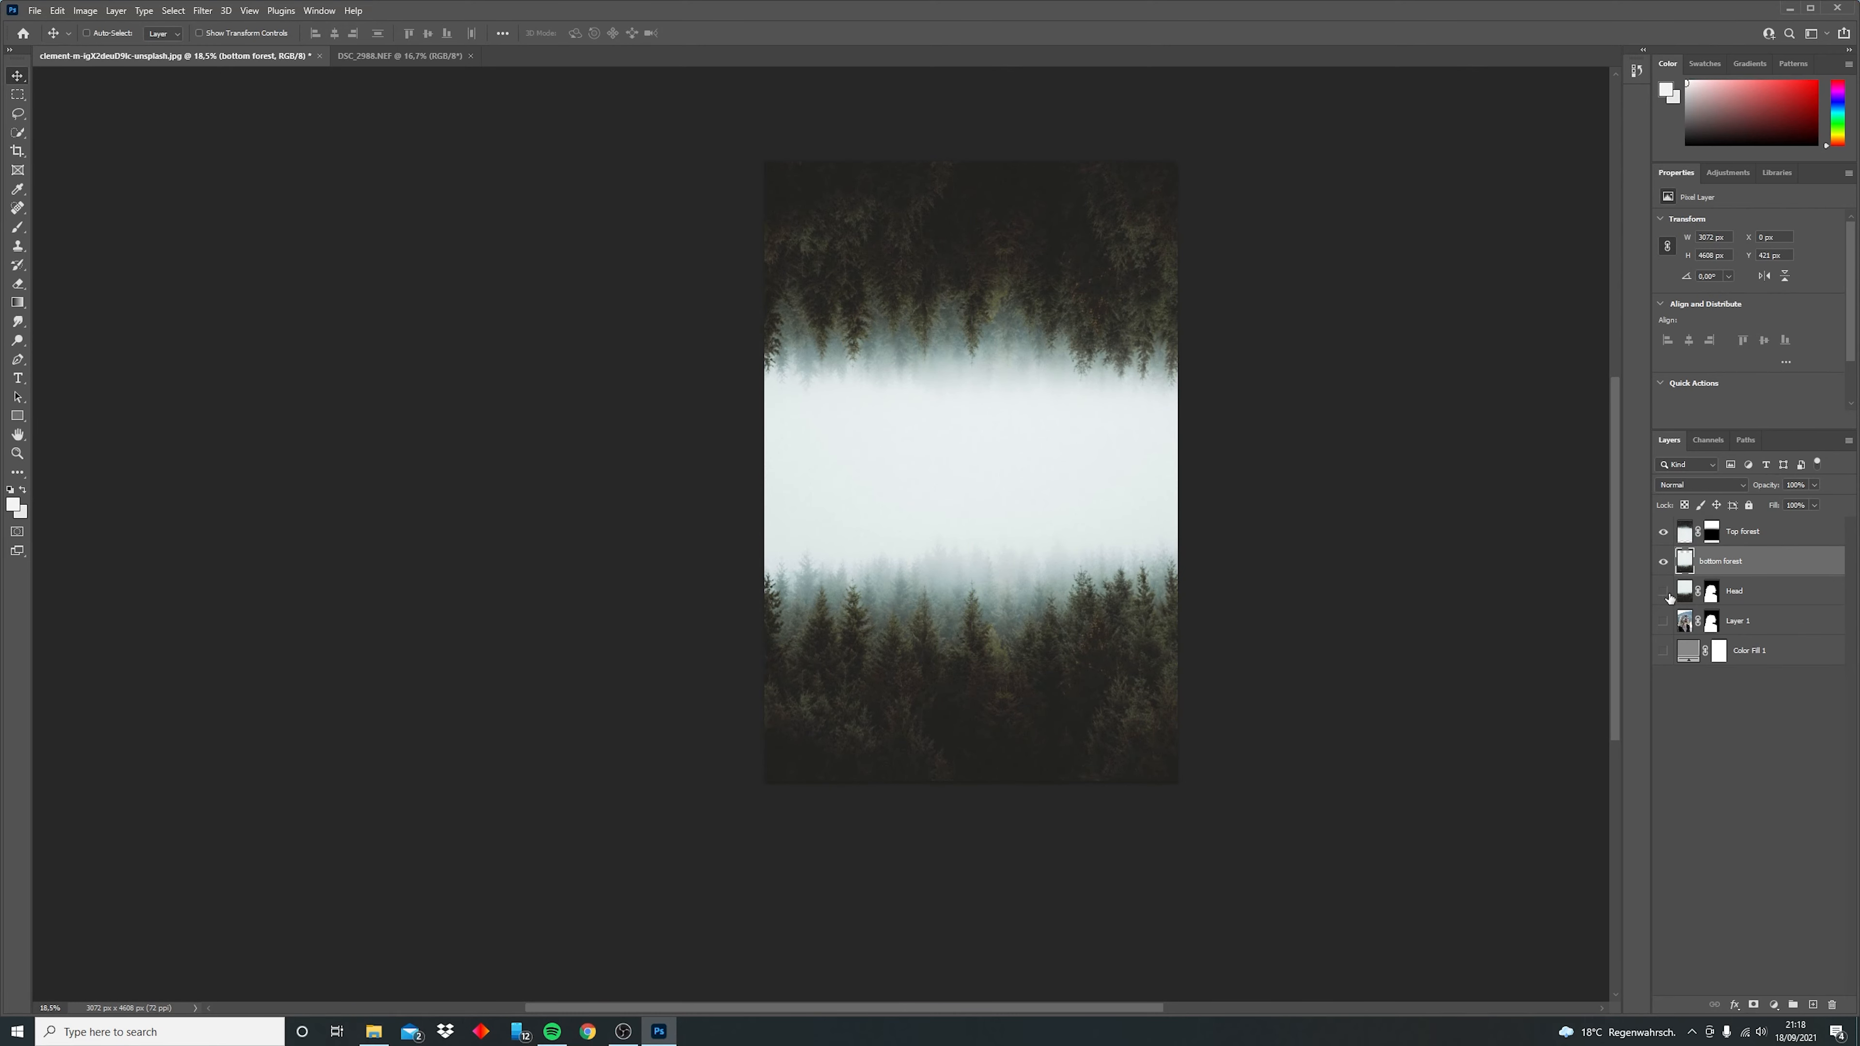
Show the Head layer, place it above Top forest in the stack, and reposition it over the forests.
click(1763, 599)
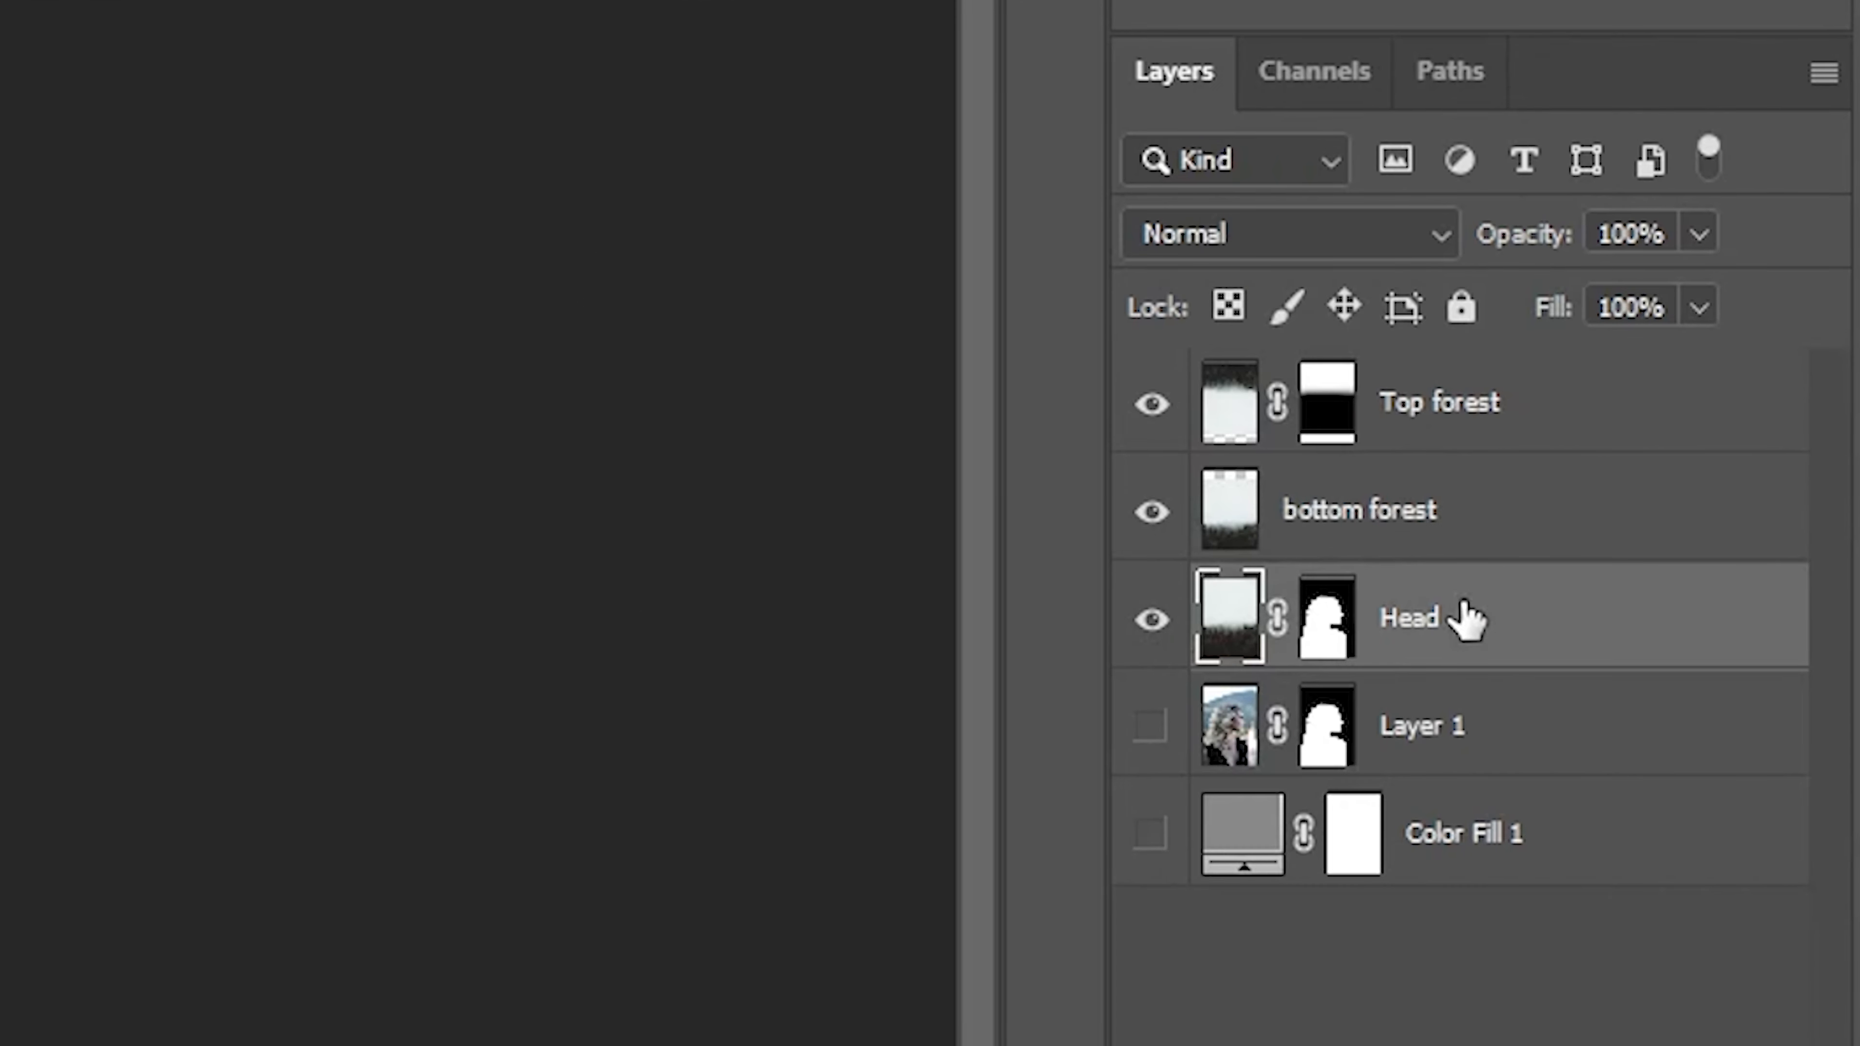
drag(1498, 659, 1519, 399)
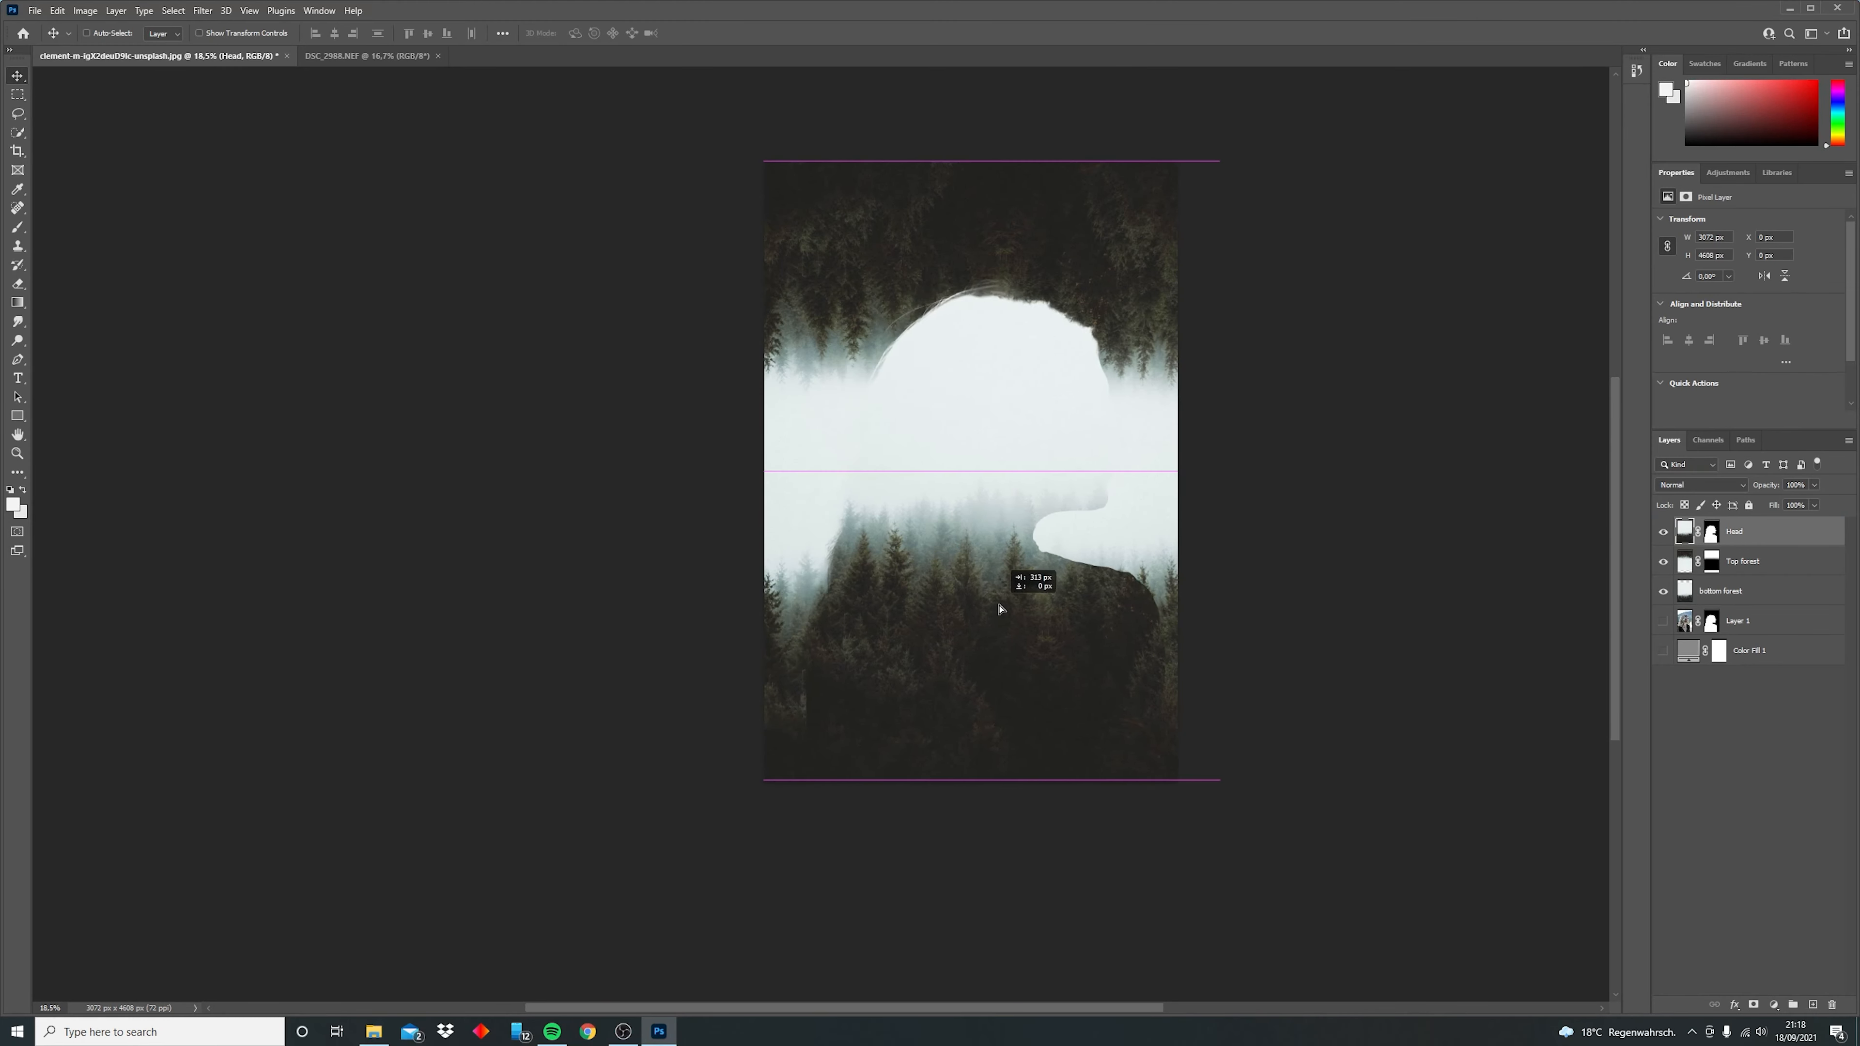
drag(269, 641, 324, 698)
mouse_move(986, 646)
mouse_down()
mouse_move(977, 703)
mouse_move(981, 636)
mouse_move(1007, 665)
mouse_up()
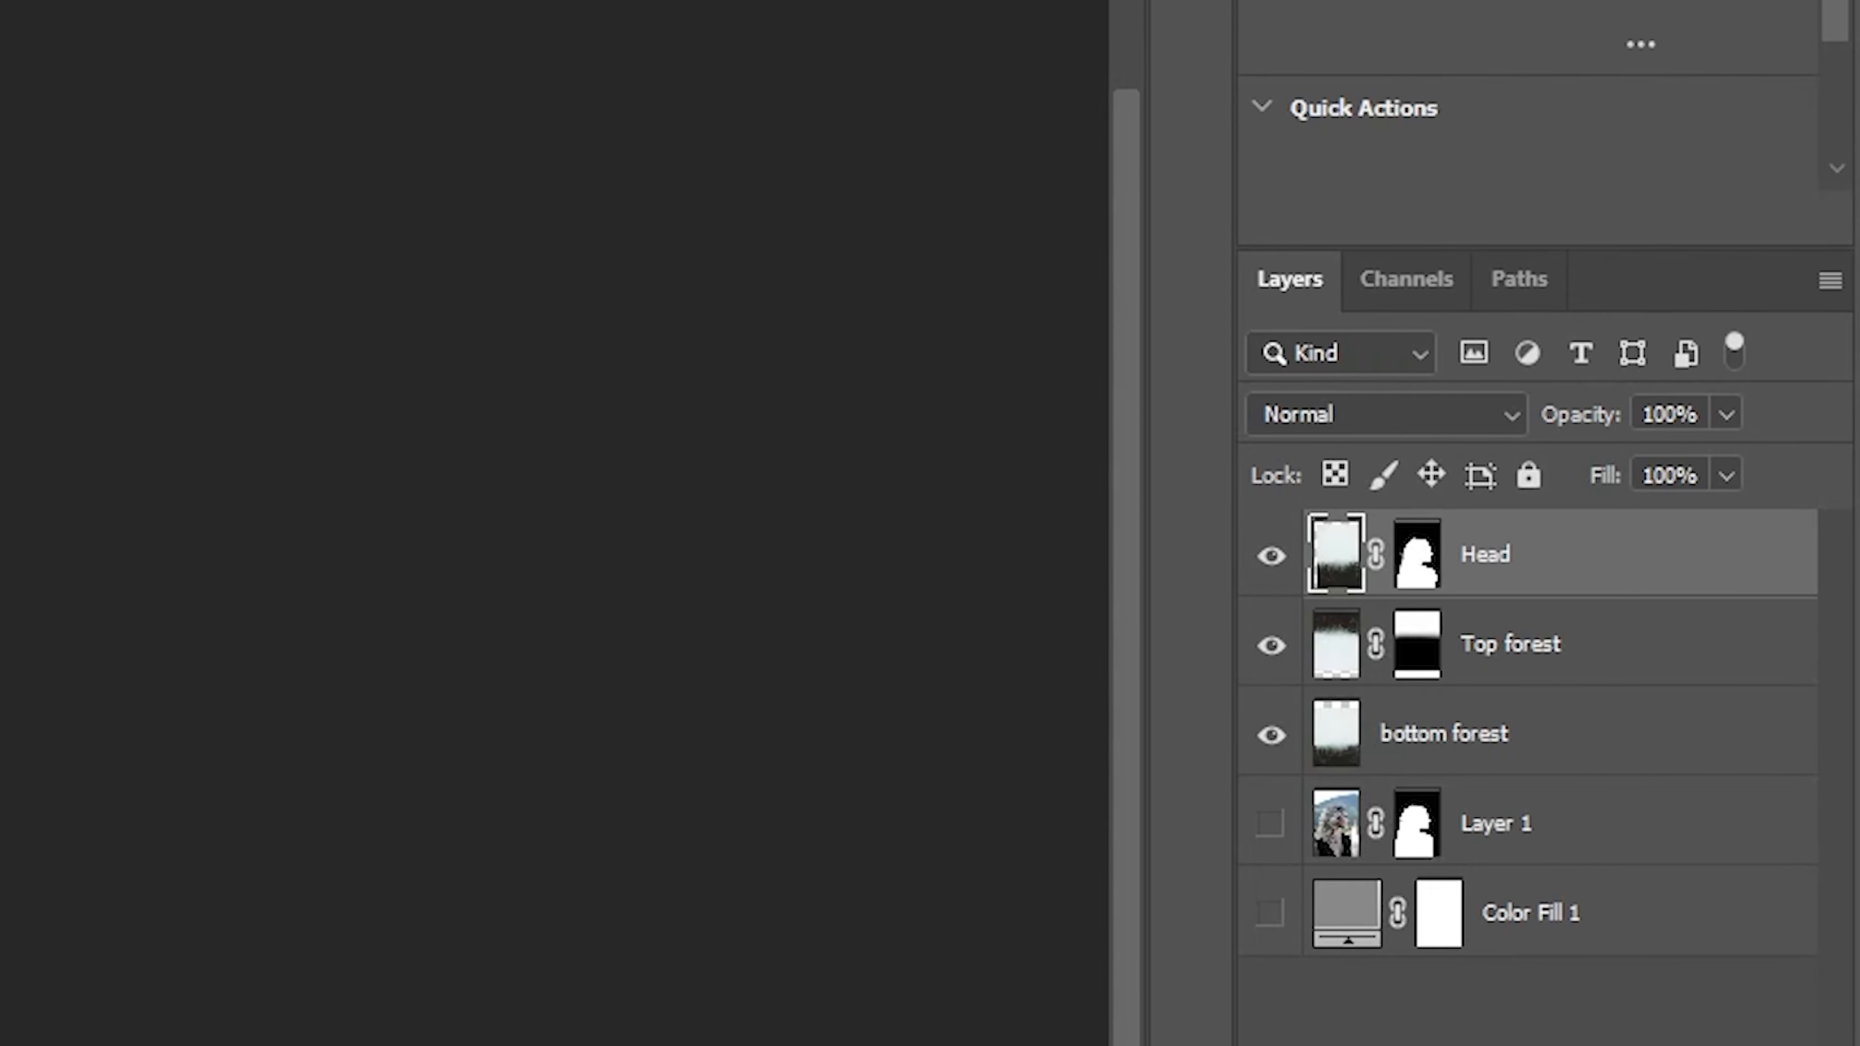
Unlink the Head layer from its mask and, with only Head visible, reposition the silhouette mask lower over its forest image.
click(1378, 564)
click(1424, 579)
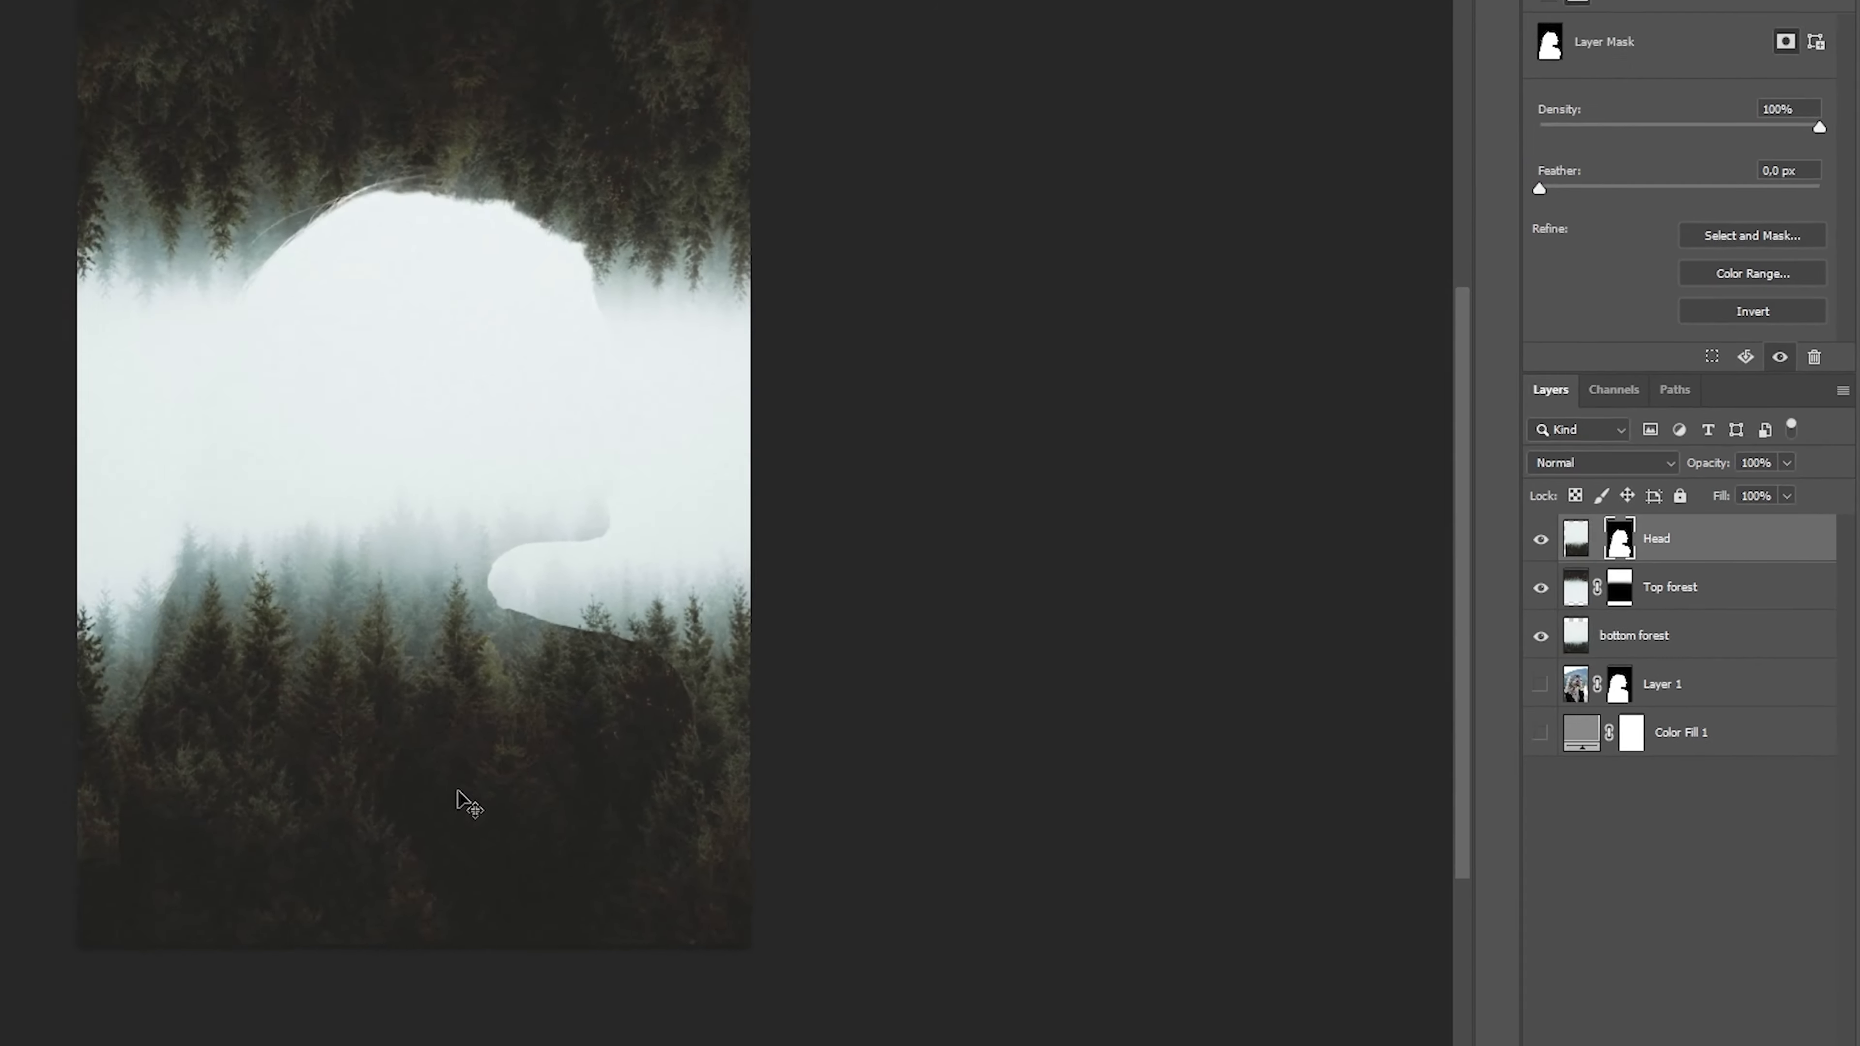
drag(999, 692, 958, 769)
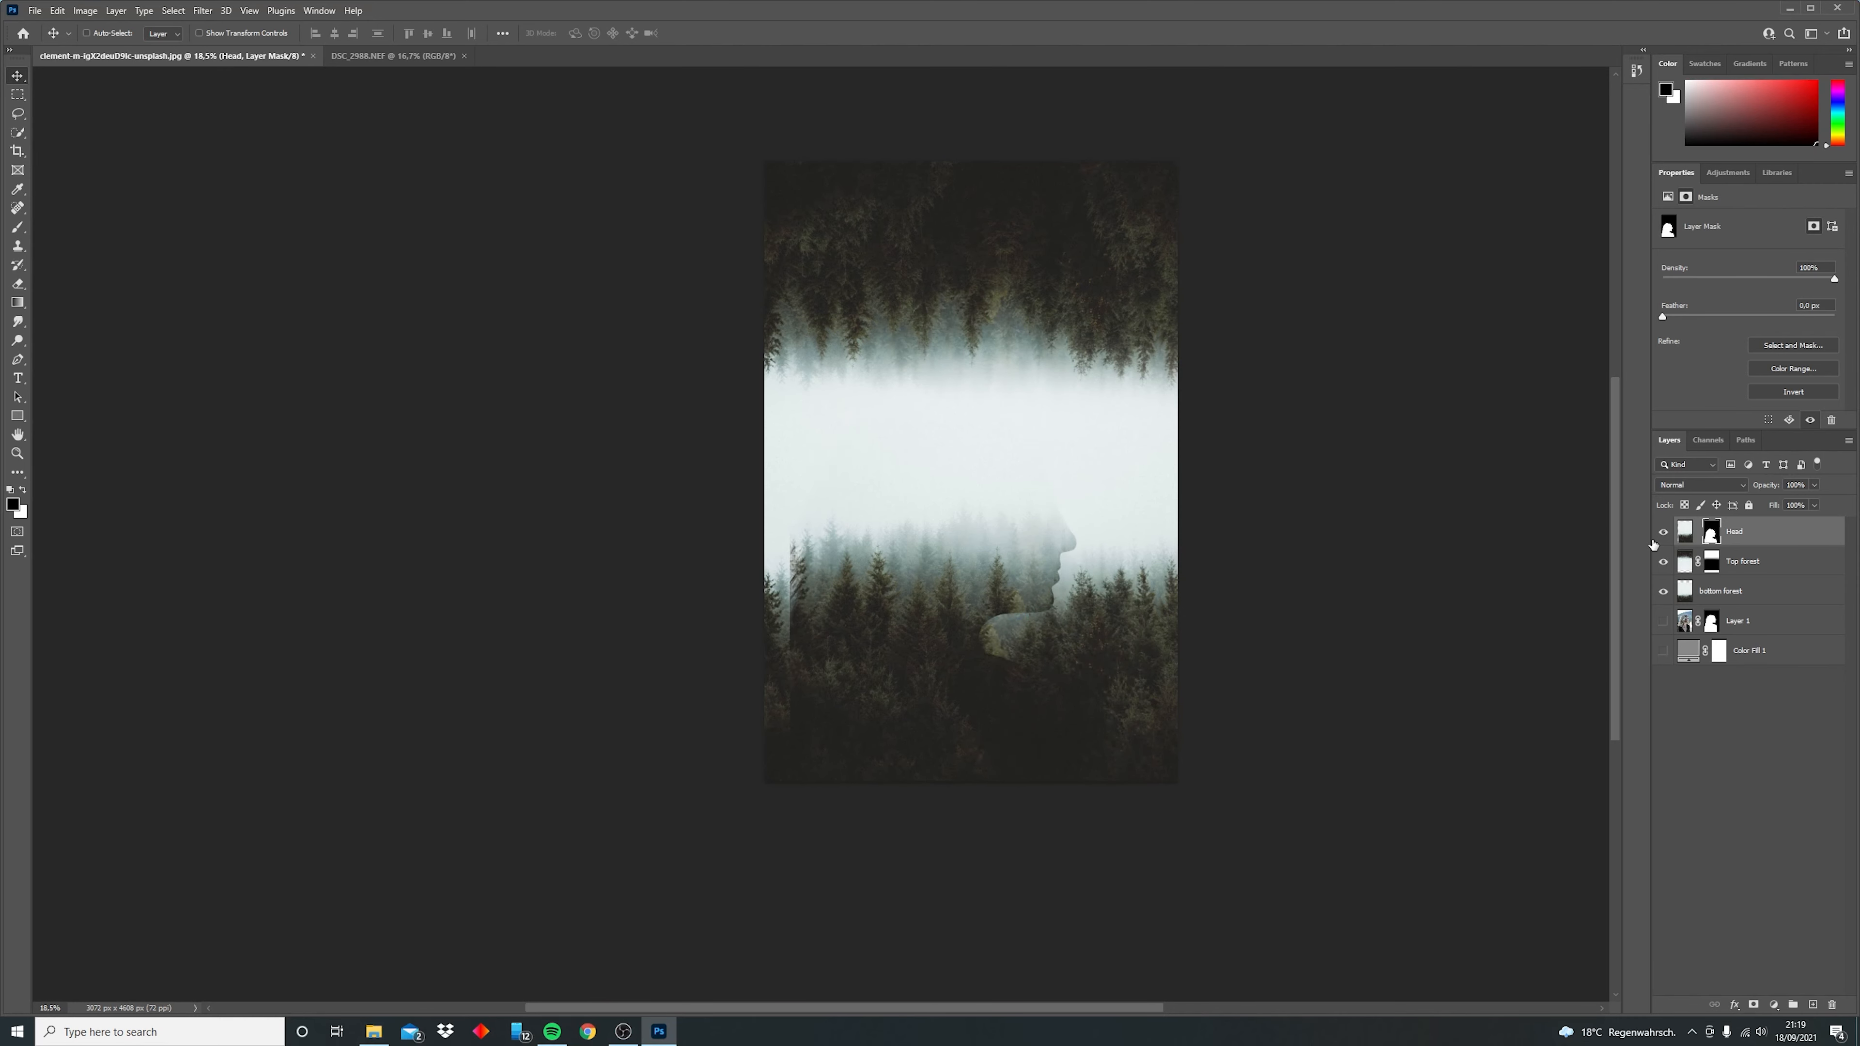
alt+click(1665, 533)
drag(842, 680, 890, 689)
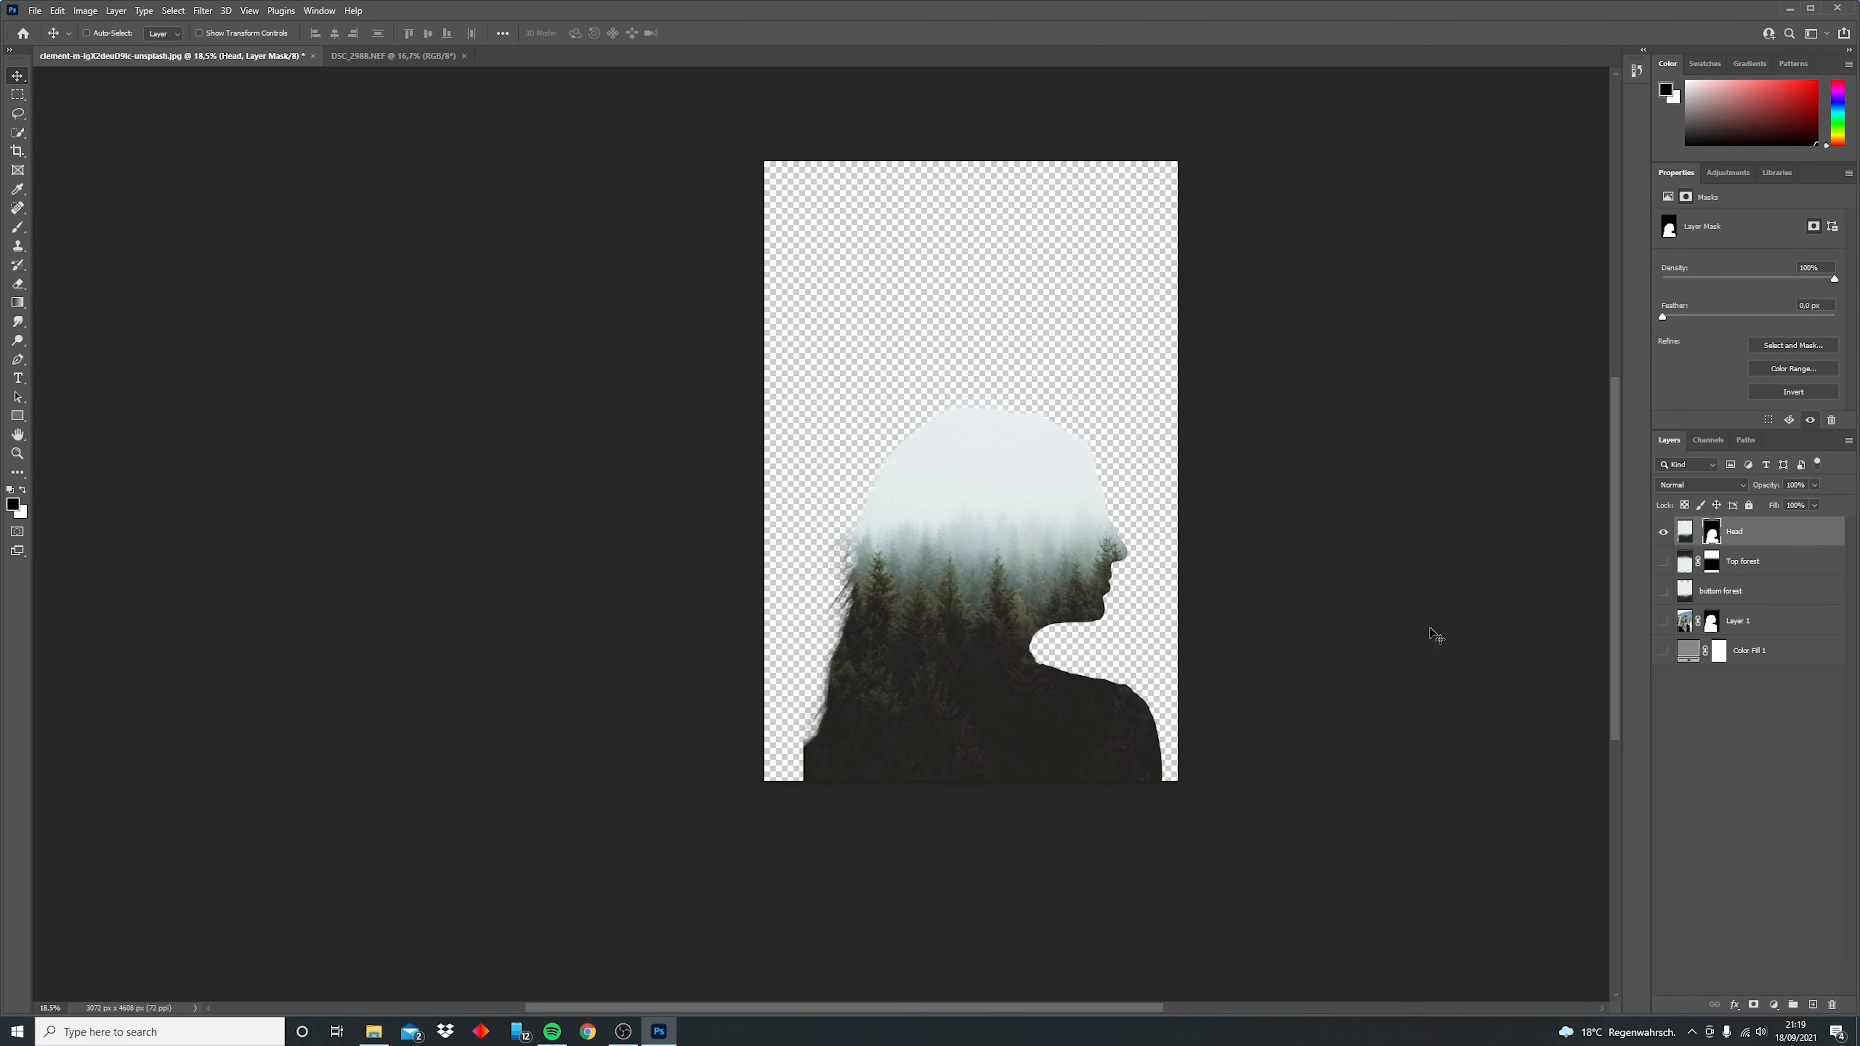
Relink Head to its mask and, with Top forest and bottom forest shown again, move the silhouette up about 290 px.
click(1700, 539)
click(1662, 561)
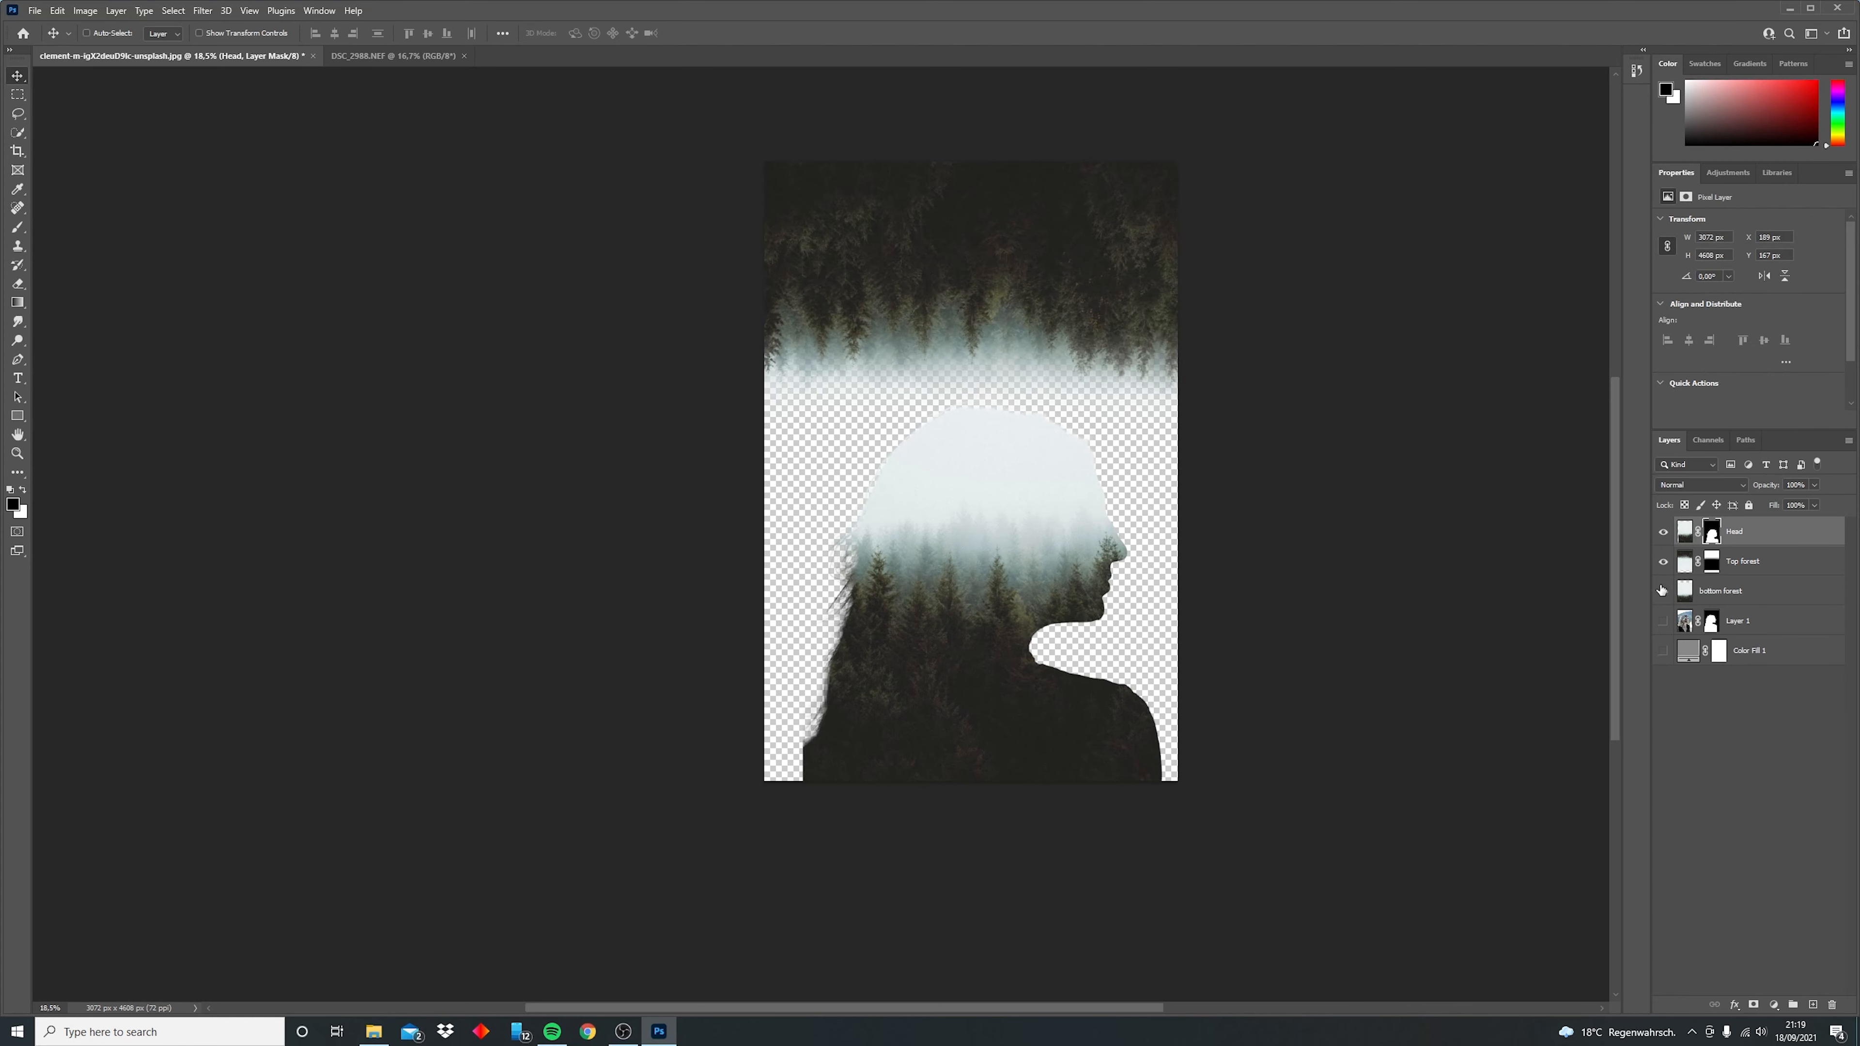
click(1663, 590)
drag(1023, 554, 1017, 516)
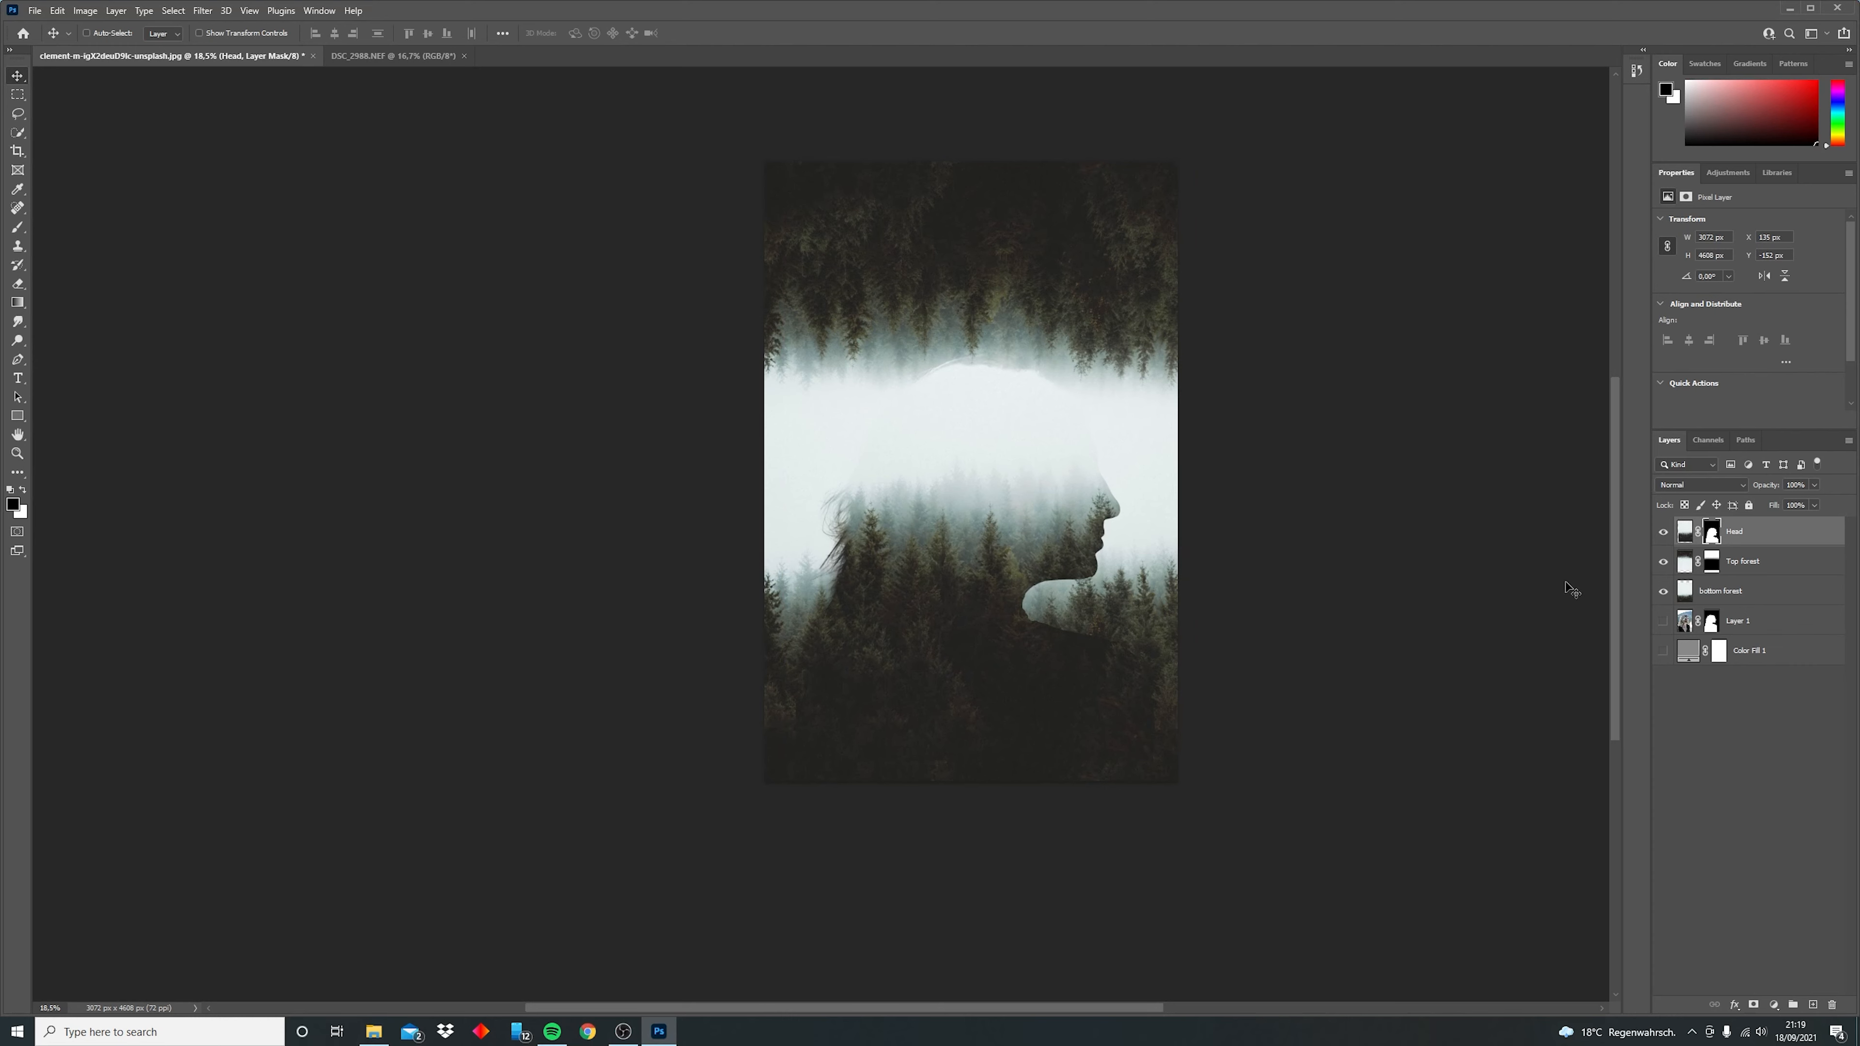
Move Top forest about 260 px and bottom forest about 150 px further up around the head.
click(1766, 566)
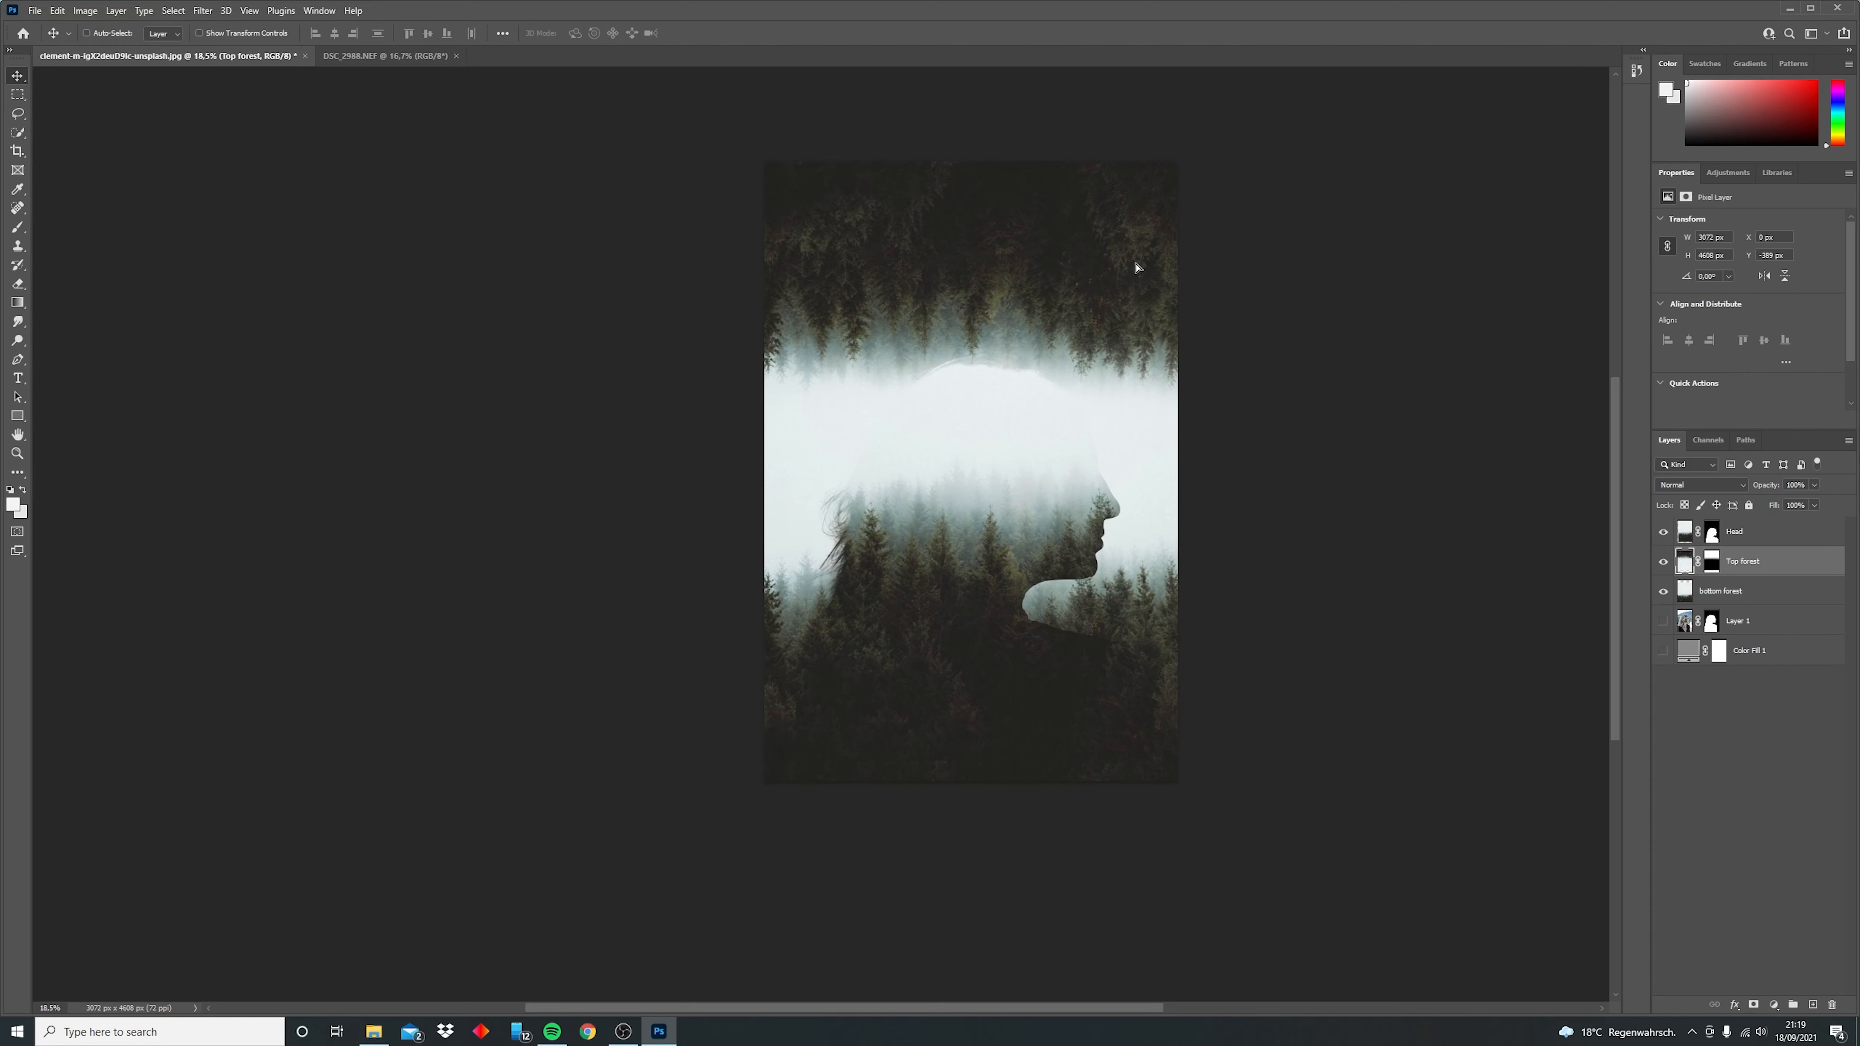
drag(1137, 269, 1166, 199)
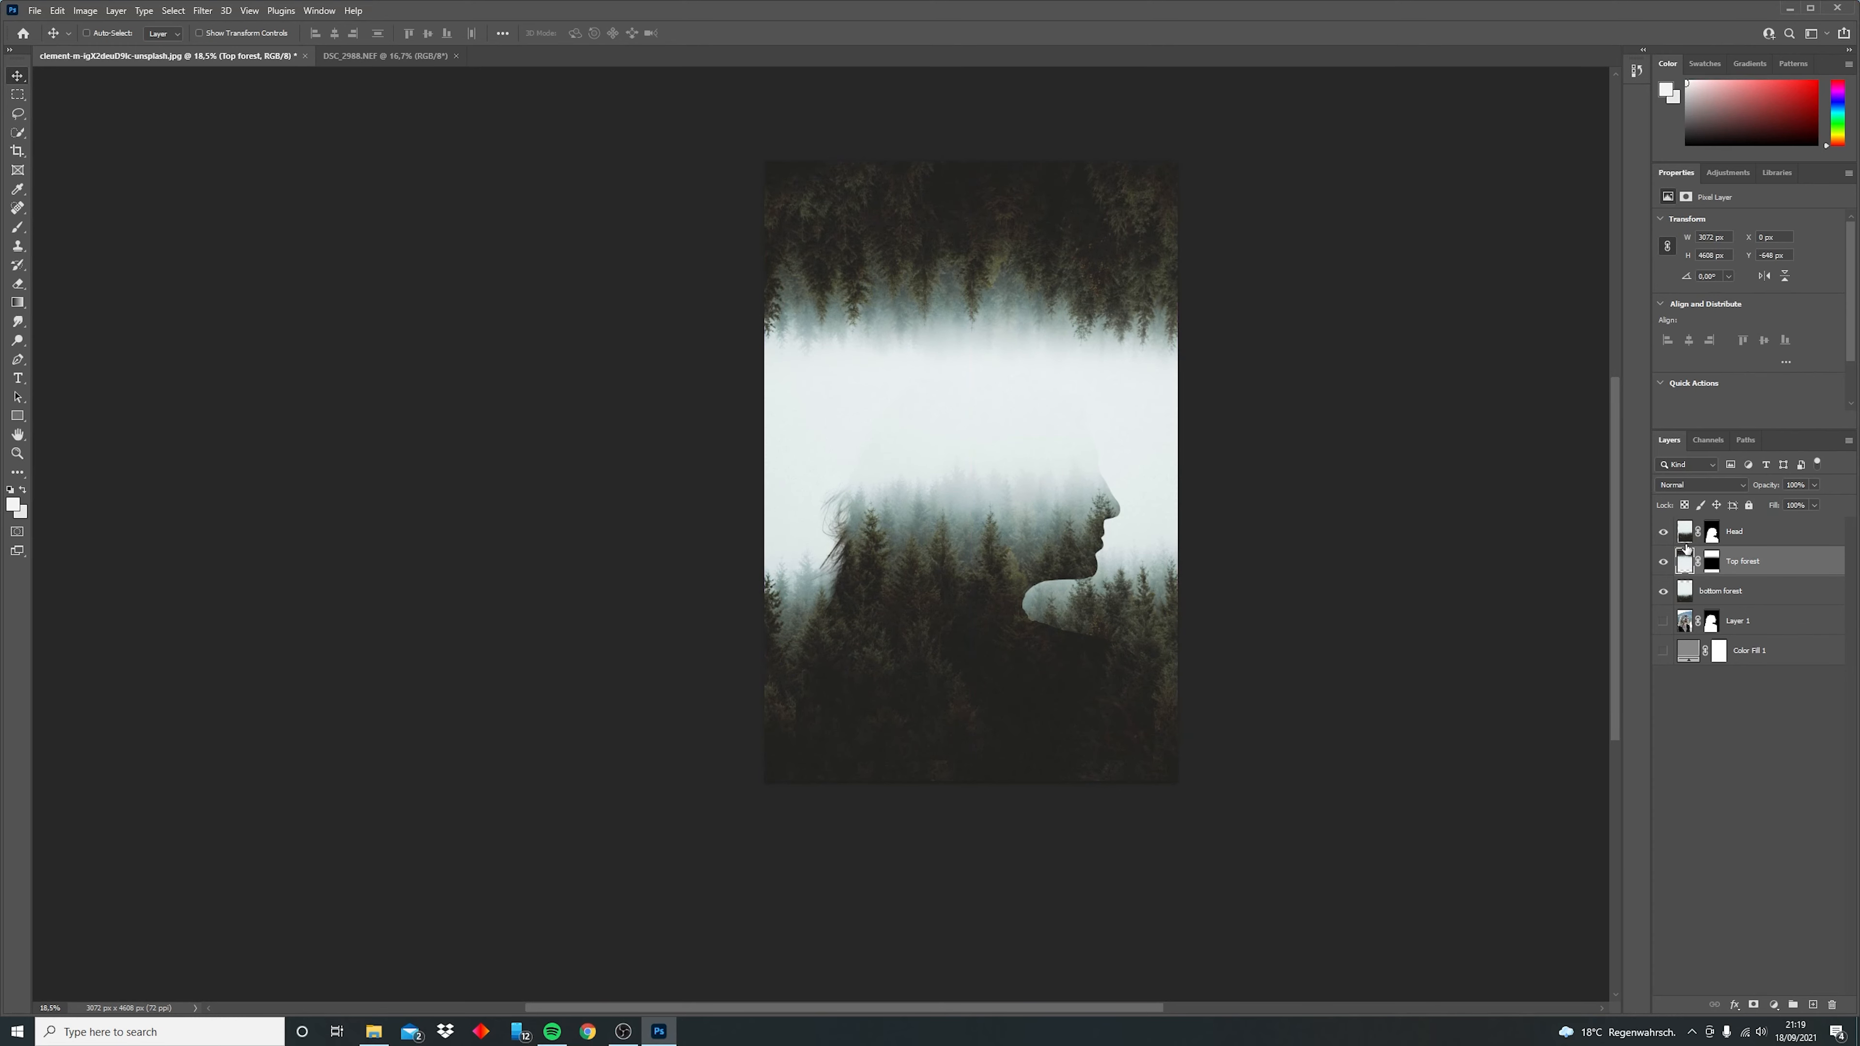
click(1746, 584)
drag(1170, 633, 1167, 612)
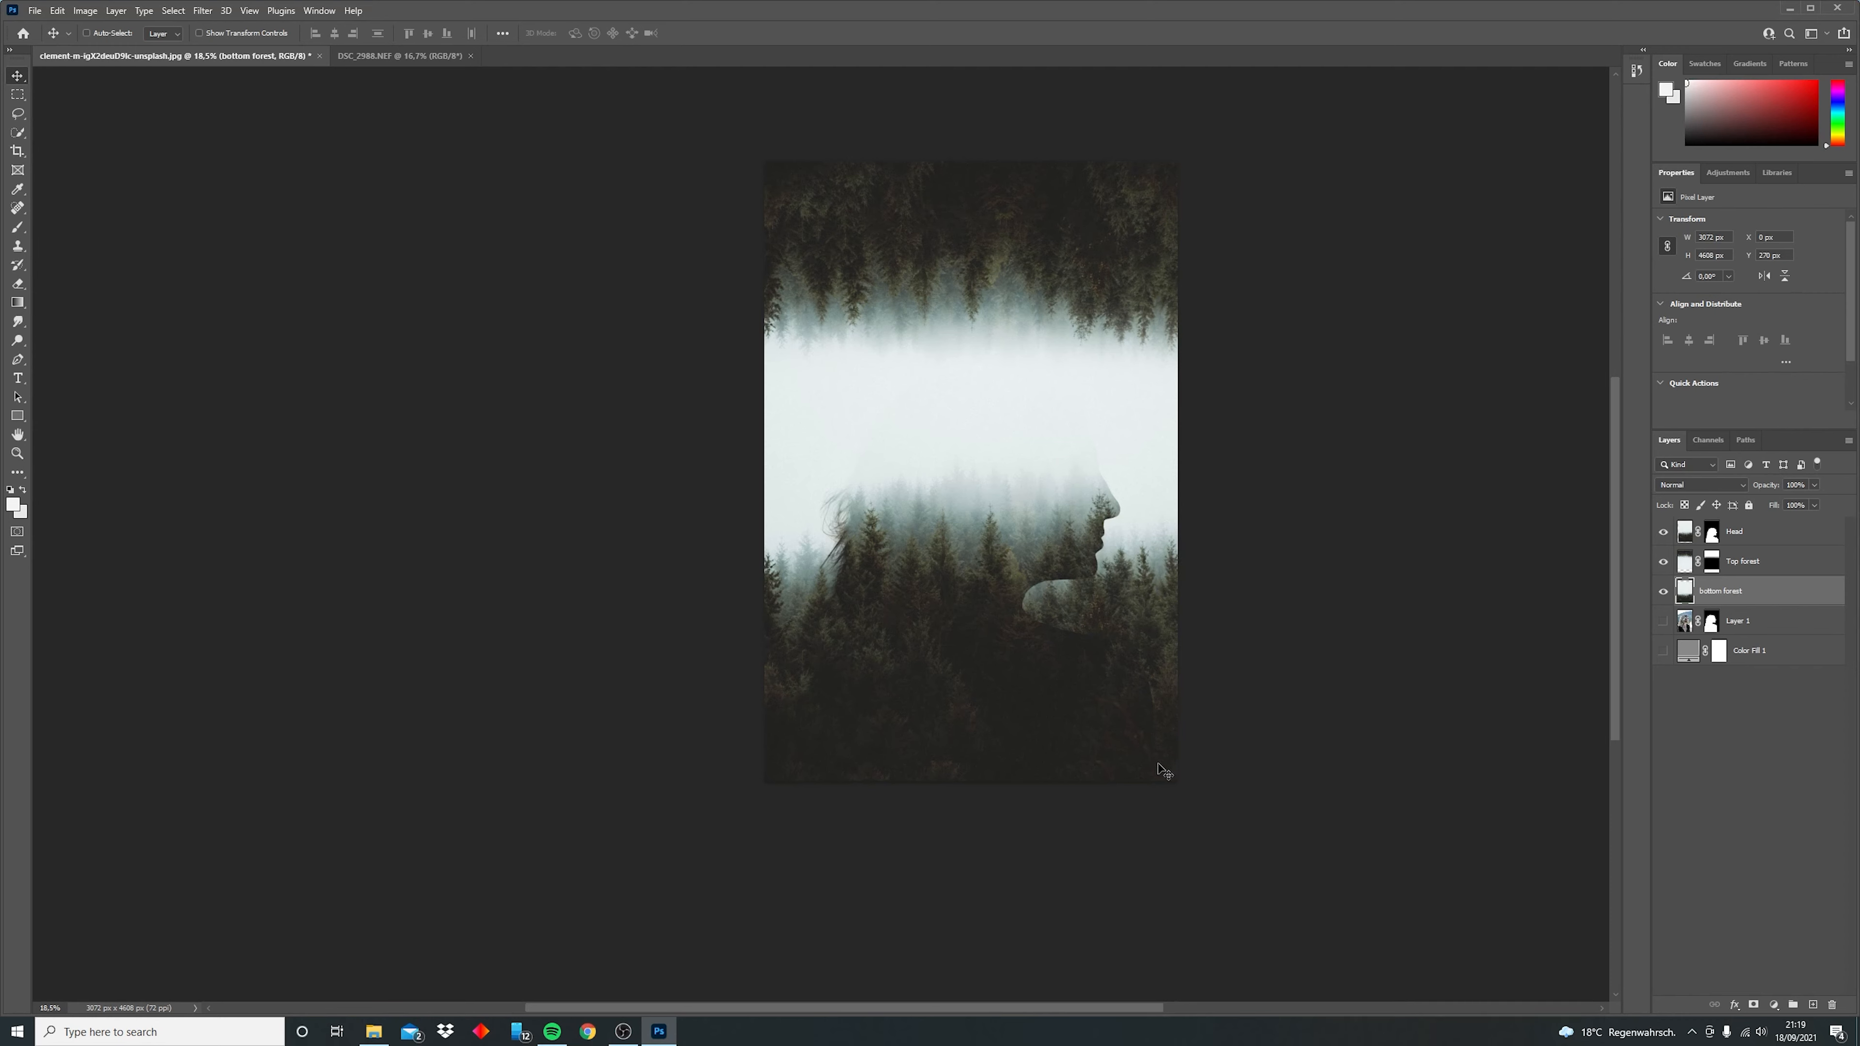
Paint black on Head's layer mask with a smaller brush at 21% flow to blend the shoulders and lower body into bottom forest.
click(1751, 541)
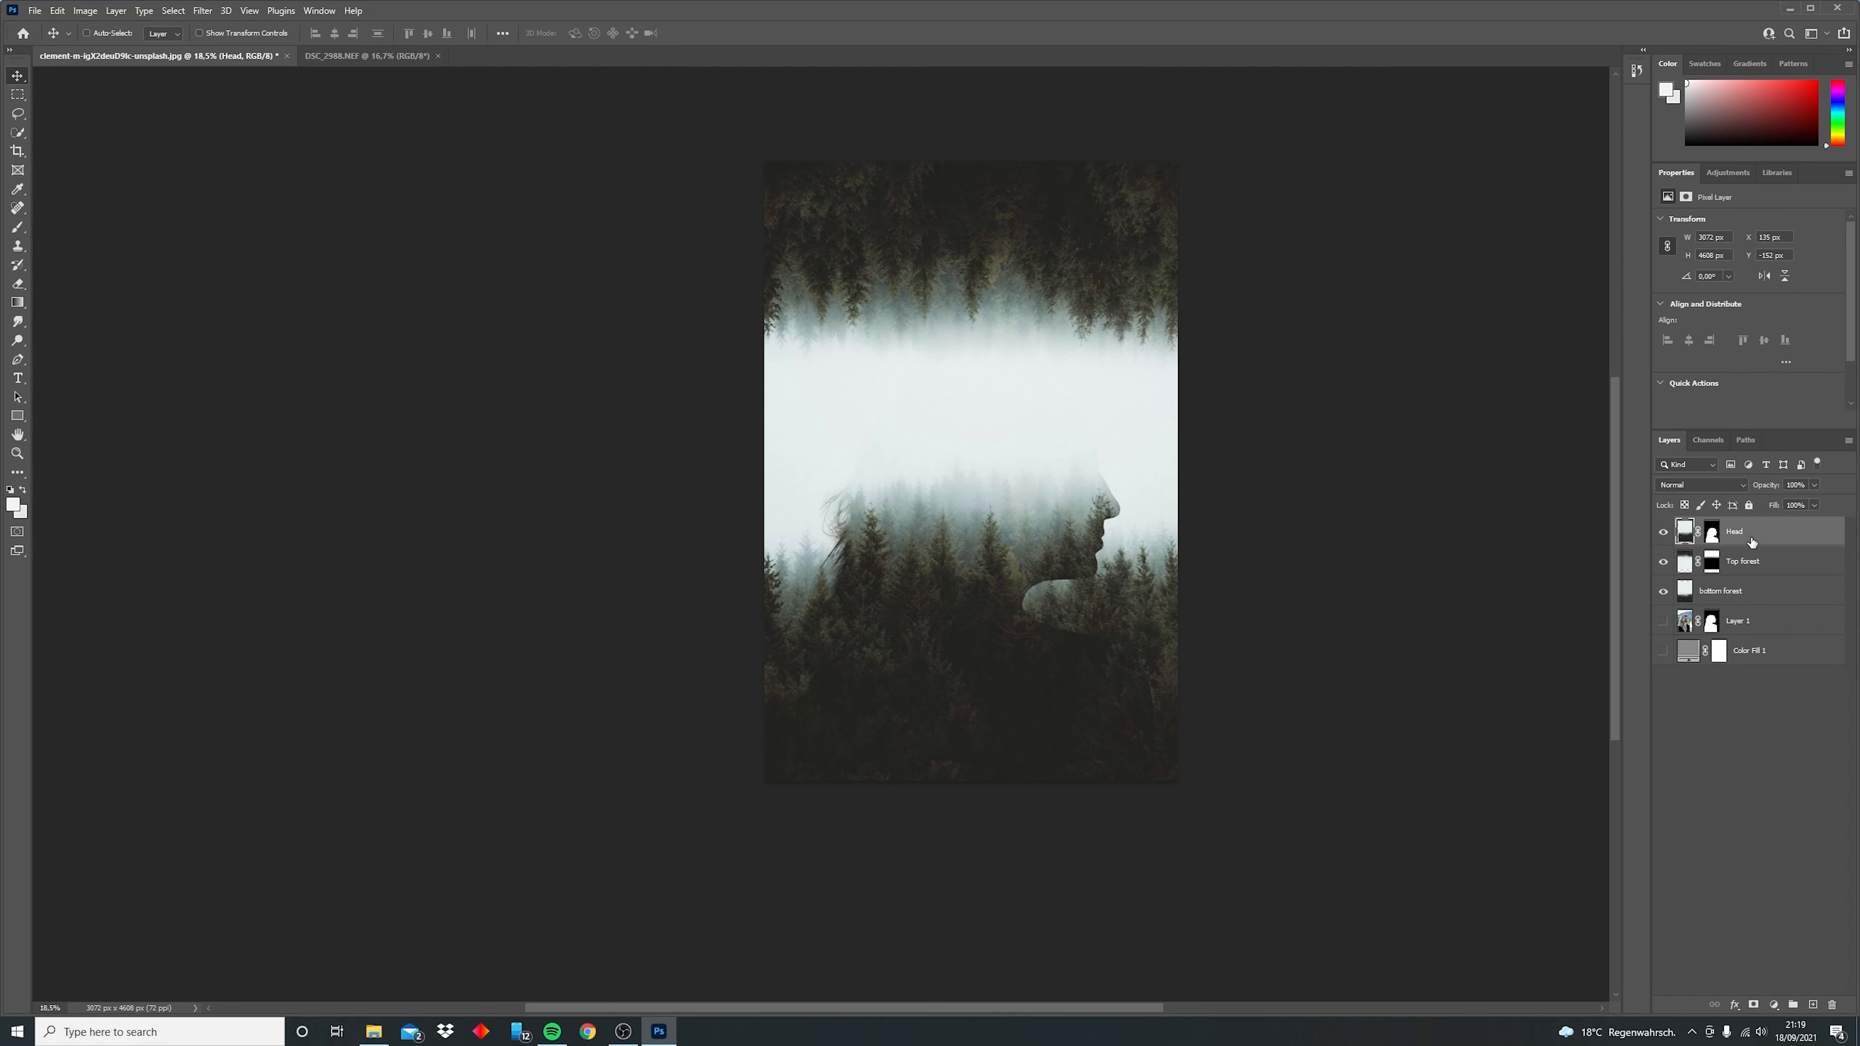
click(1712, 538)
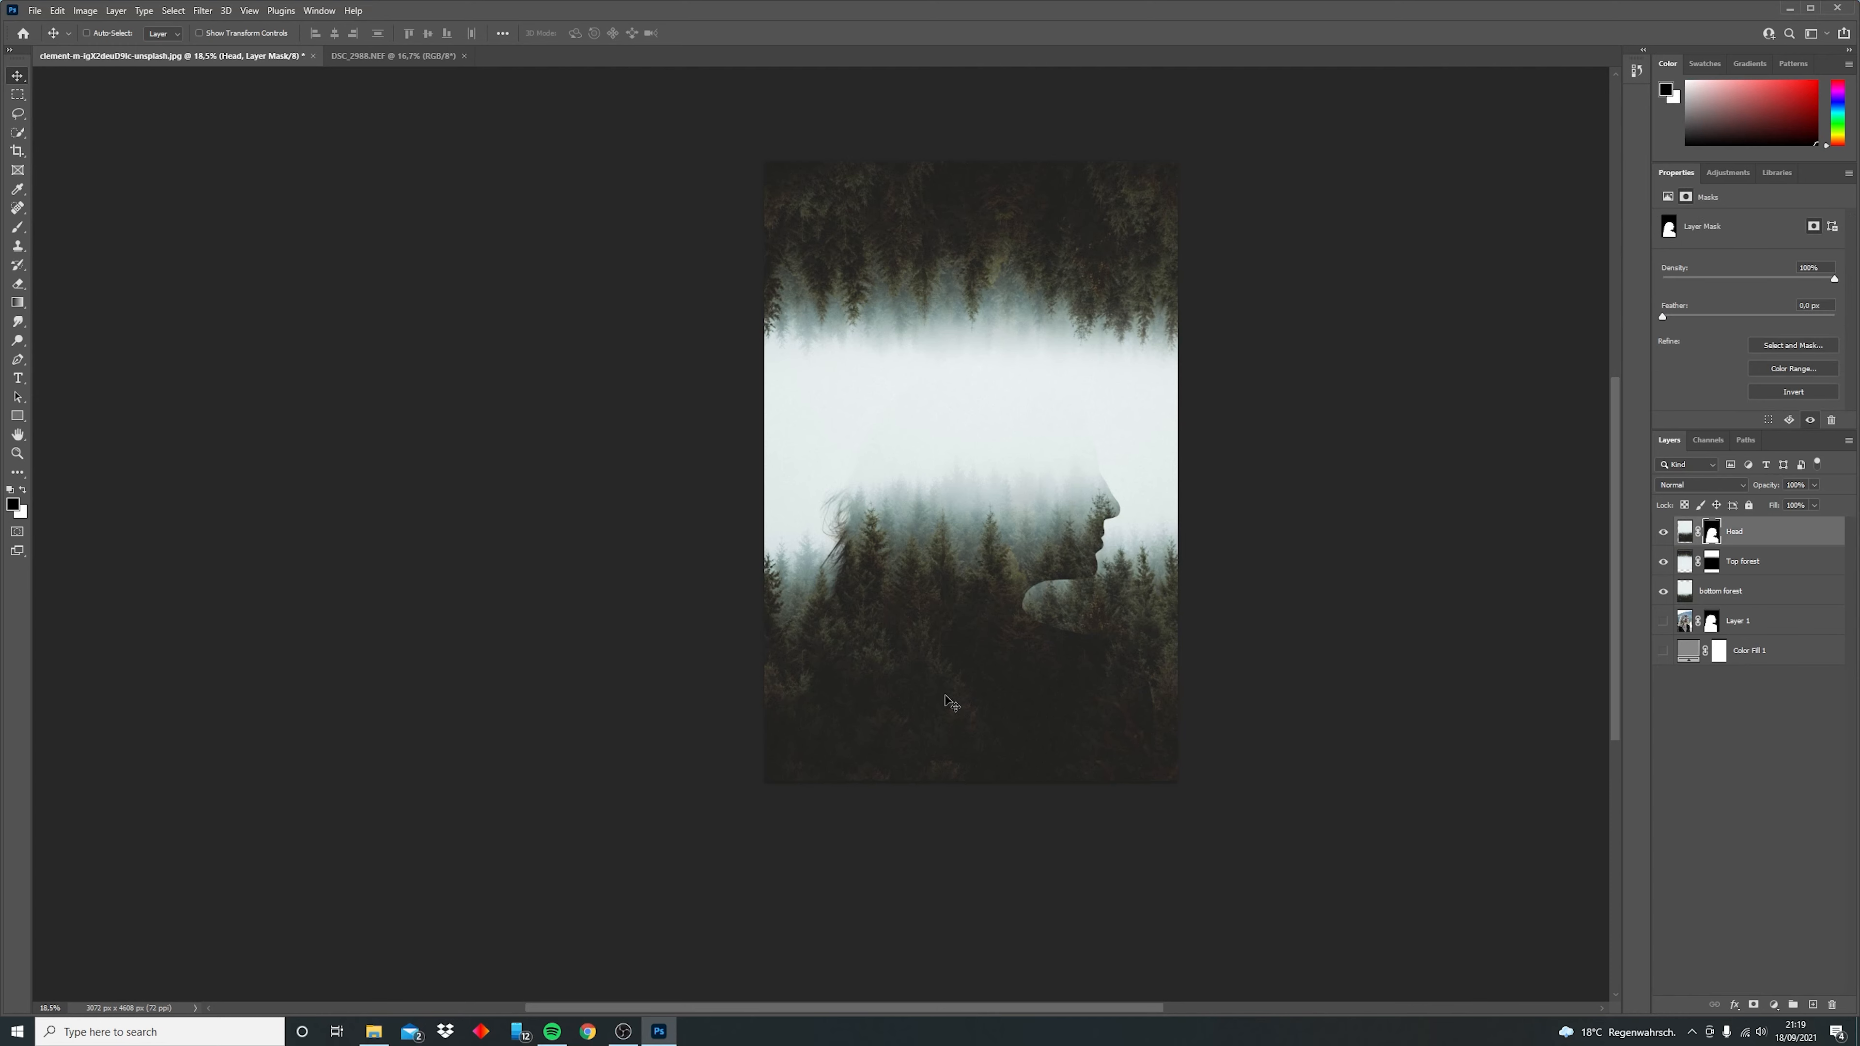
key(b)
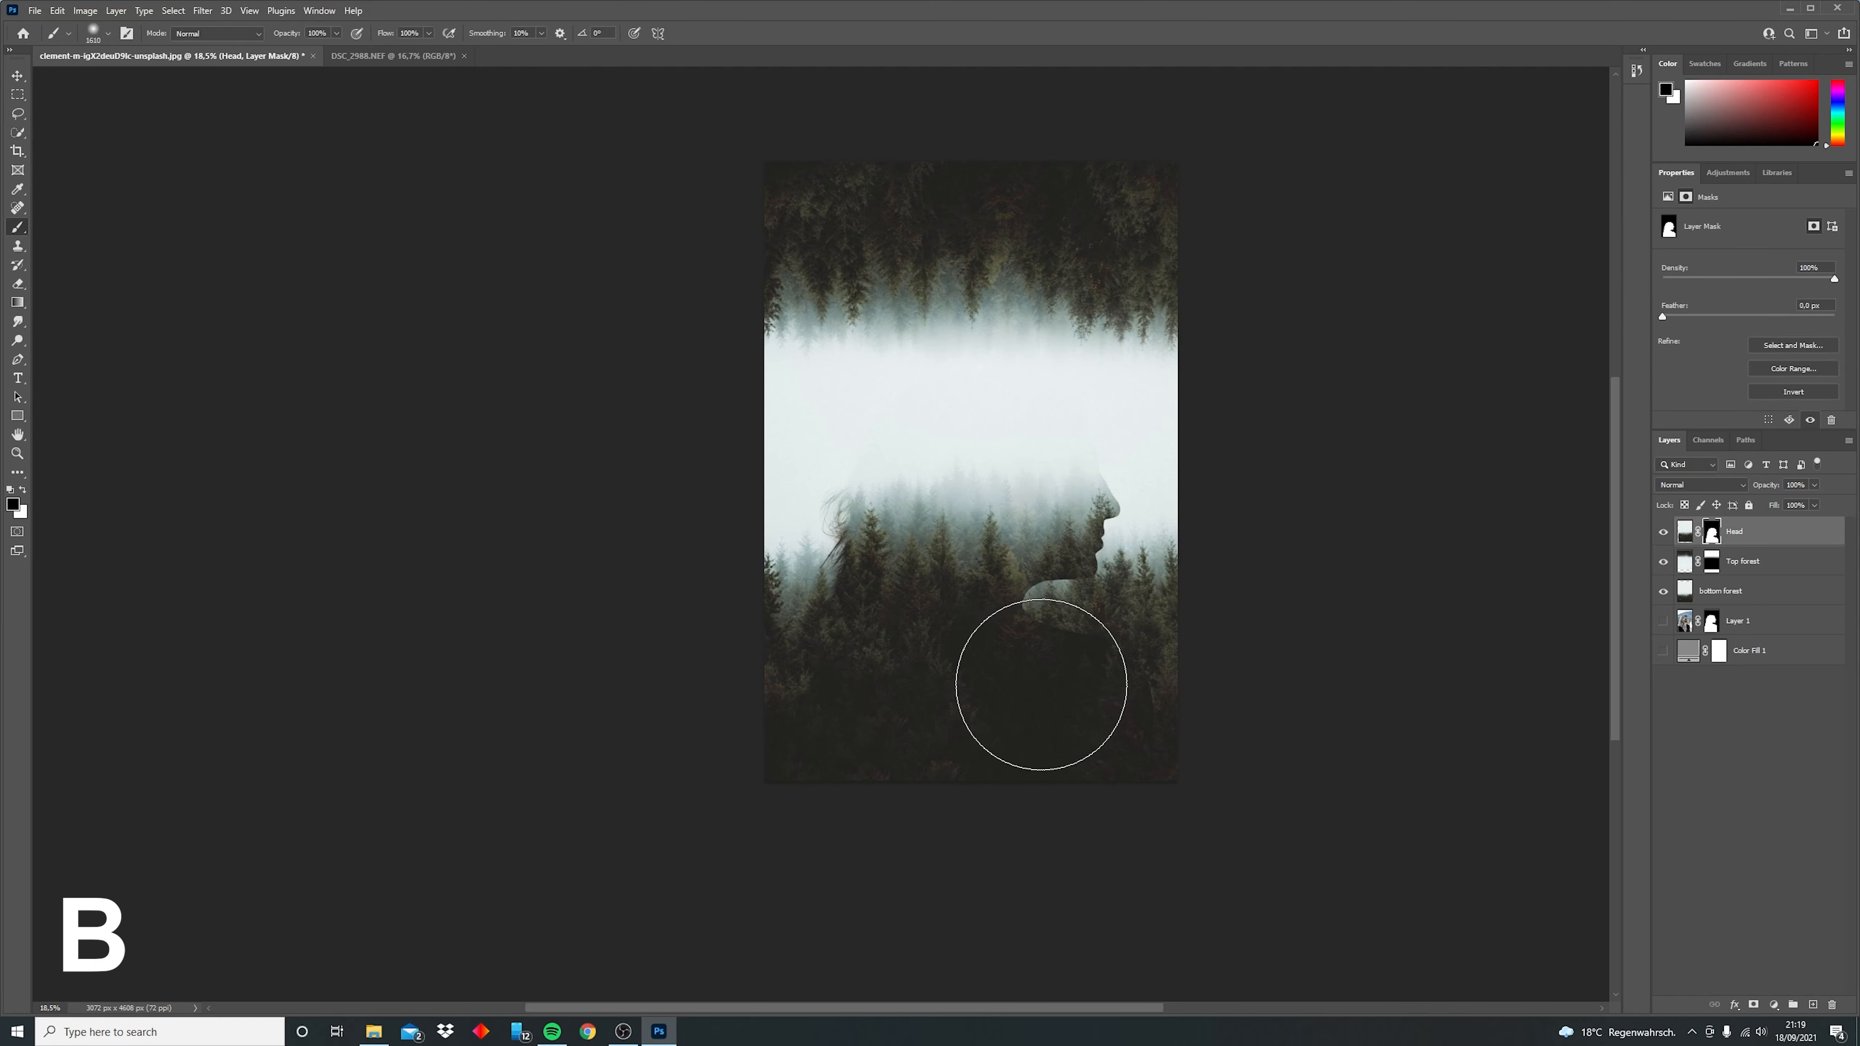
alt+right_click(1033, 692)
drag(1033, 692, 992, 692)
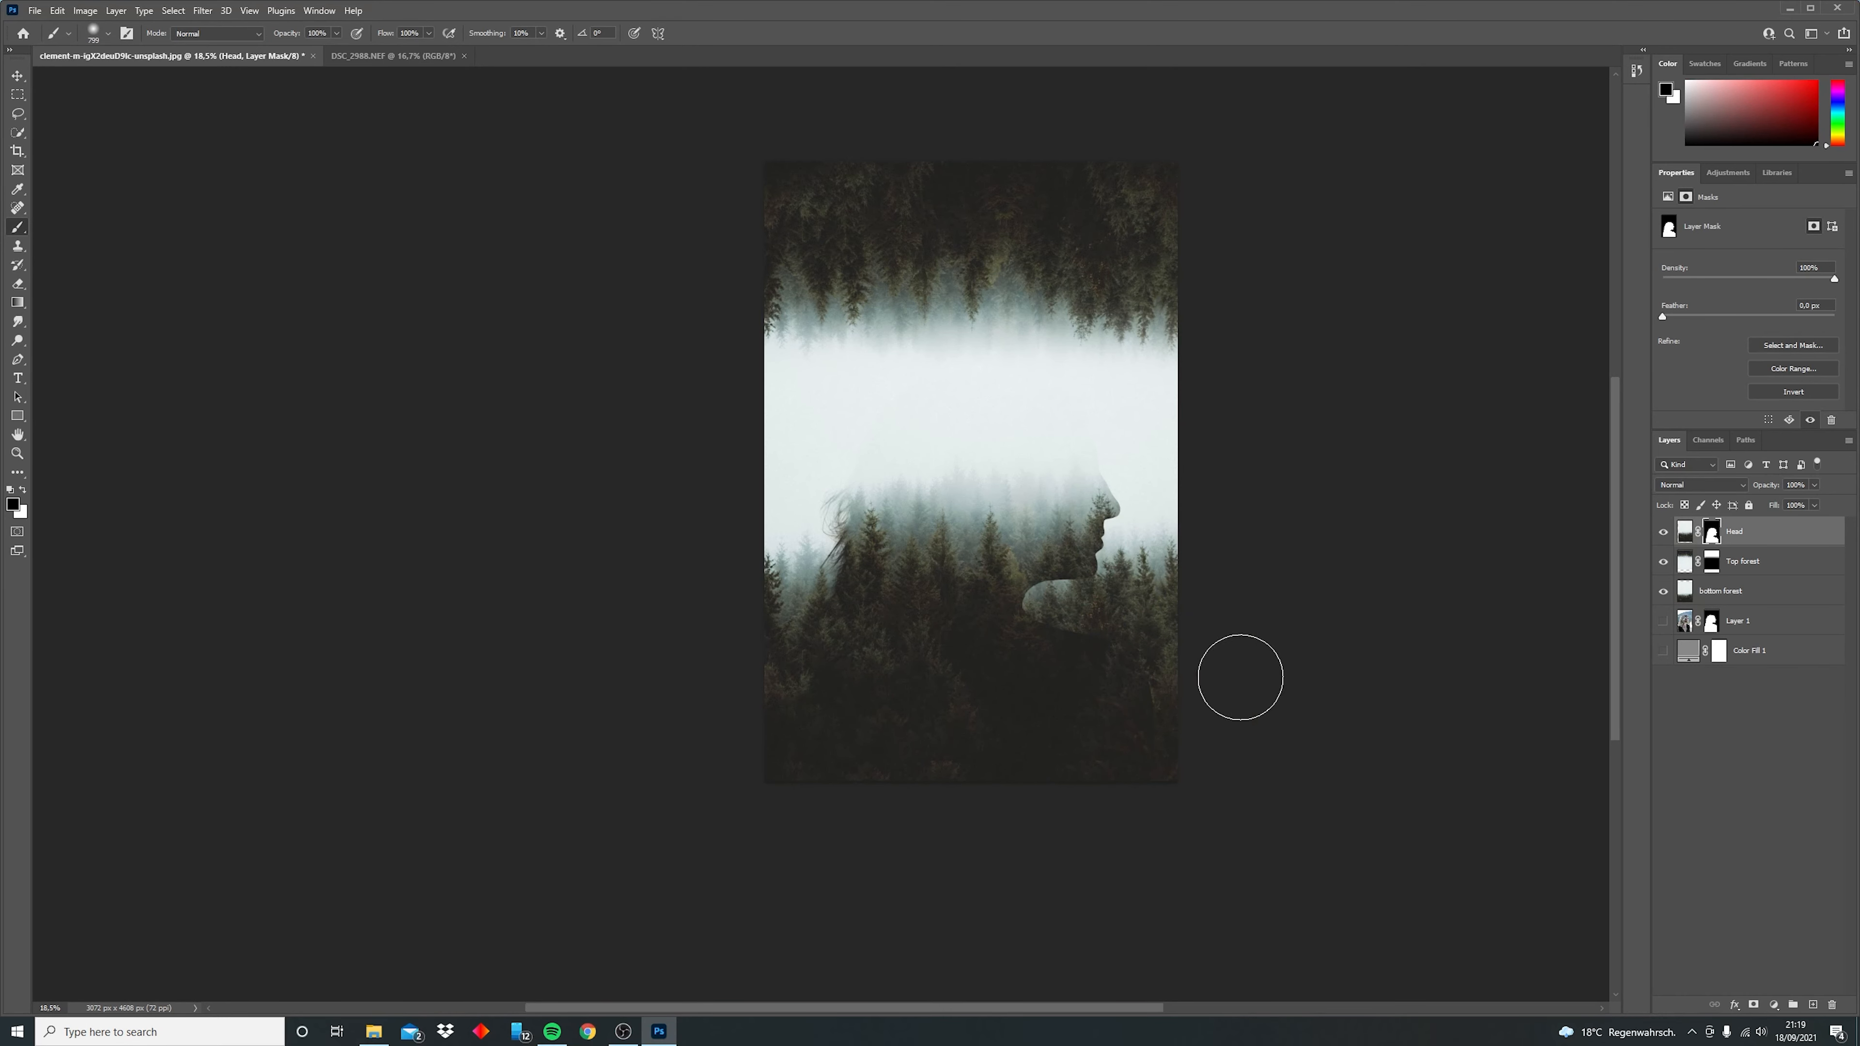
scroll(1109, 669, up, 3)
scroll(1112, 669, up, 1)
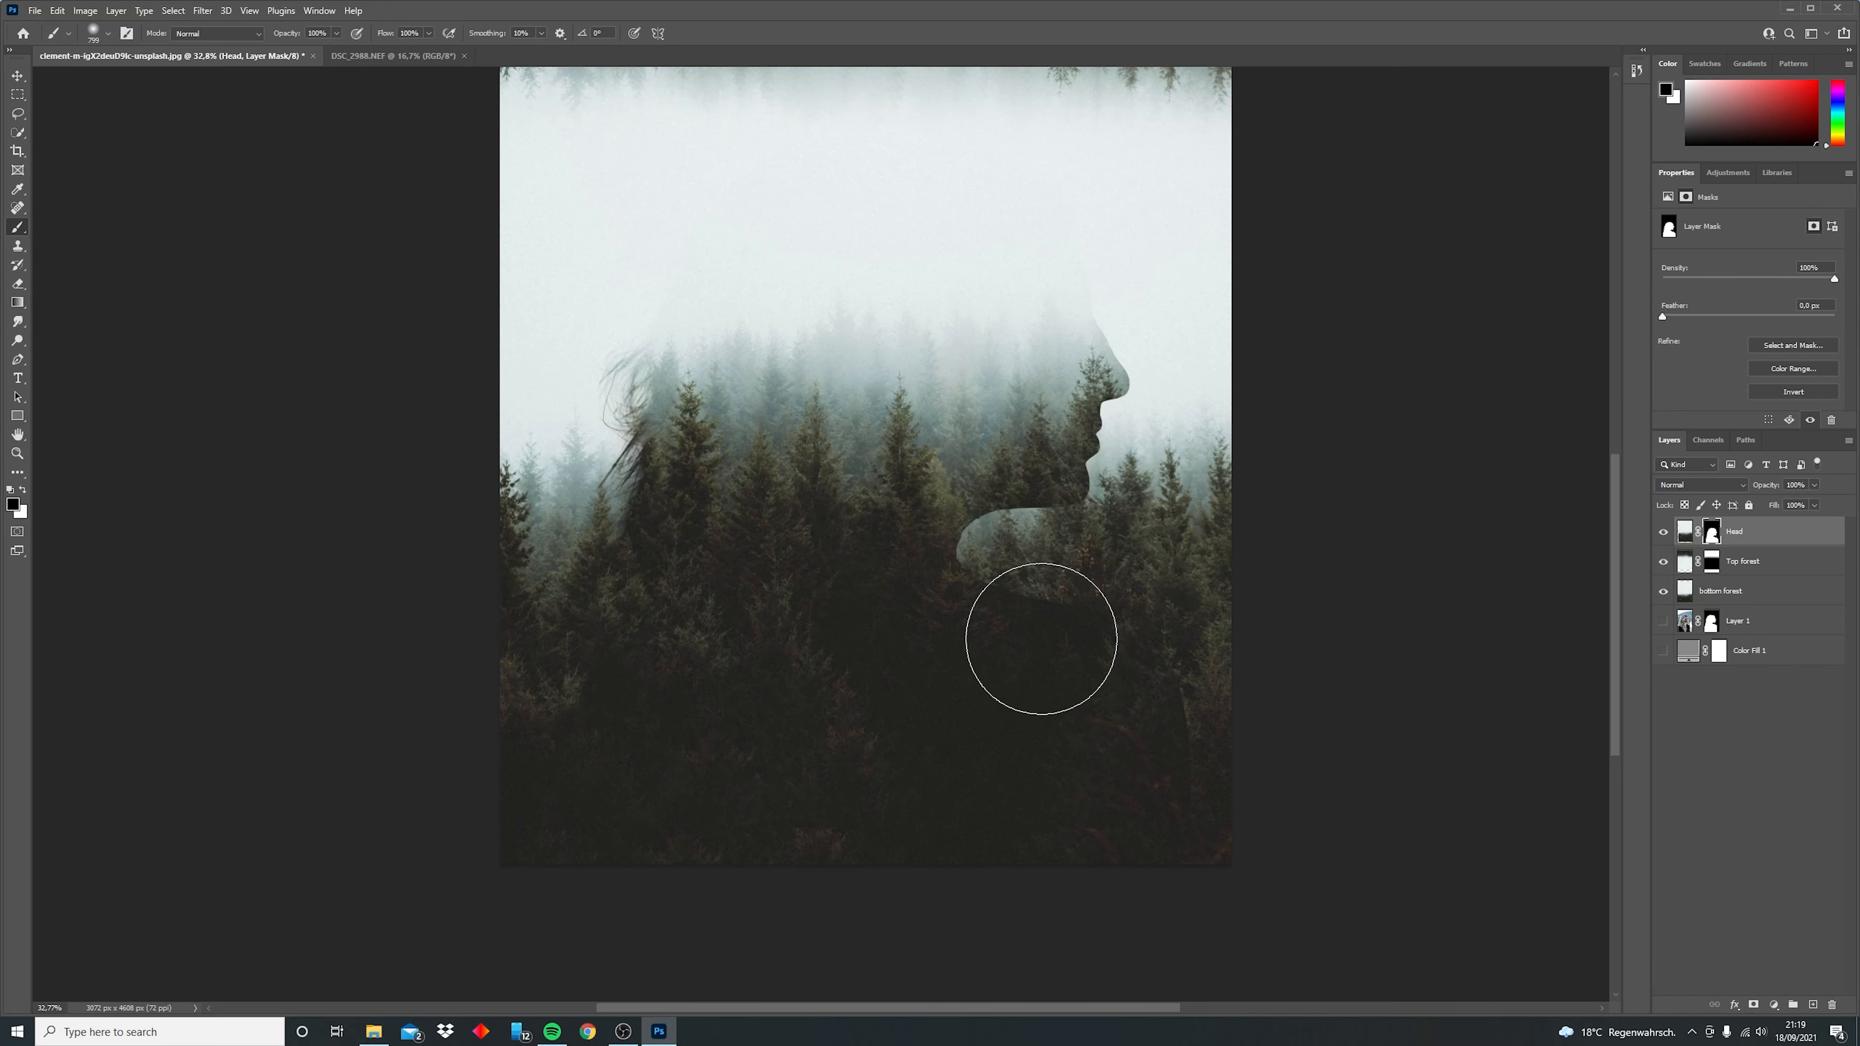
click(429, 34)
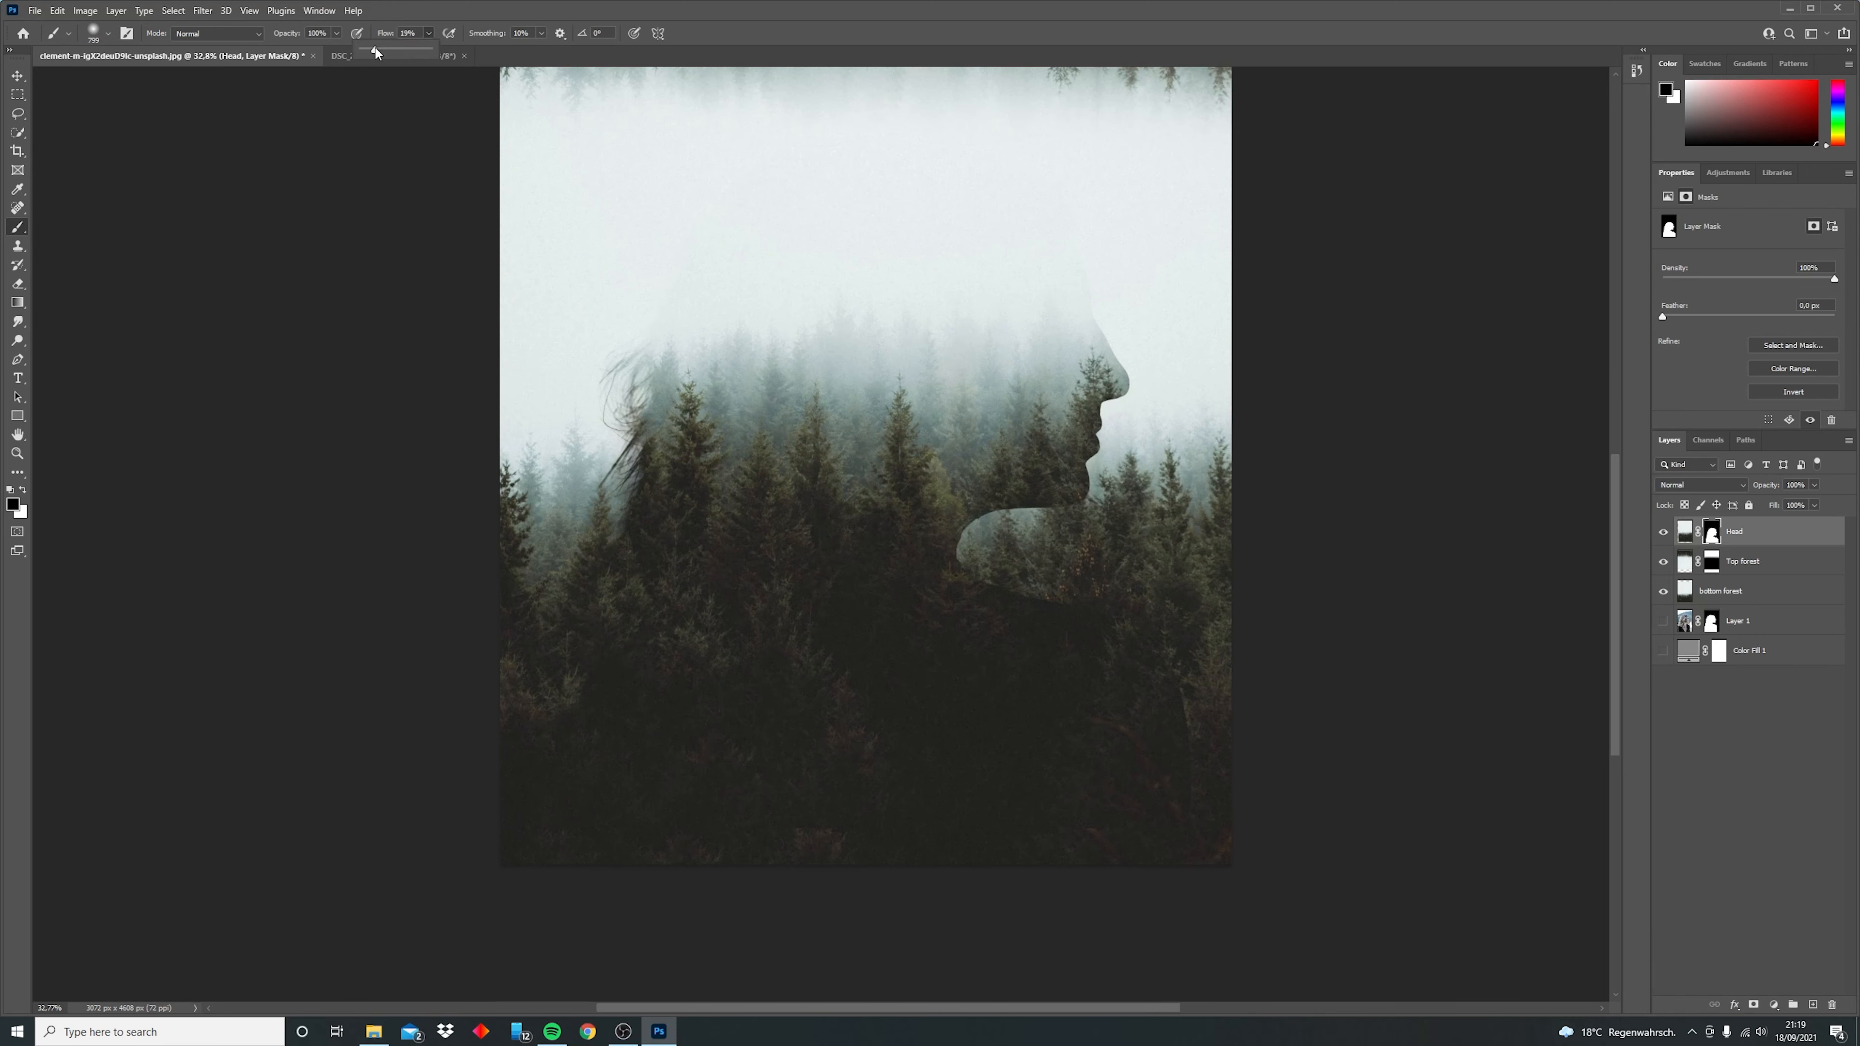
mouse_move(1187, 643)
mouse_down()
mouse_move(1008, 657)
mouse_move(1179, 785)
mouse_move(1160, 704)
mouse_move(1202, 809)
mouse_move(1238, 803)
mouse_move(1196, 776)
mouse_up()
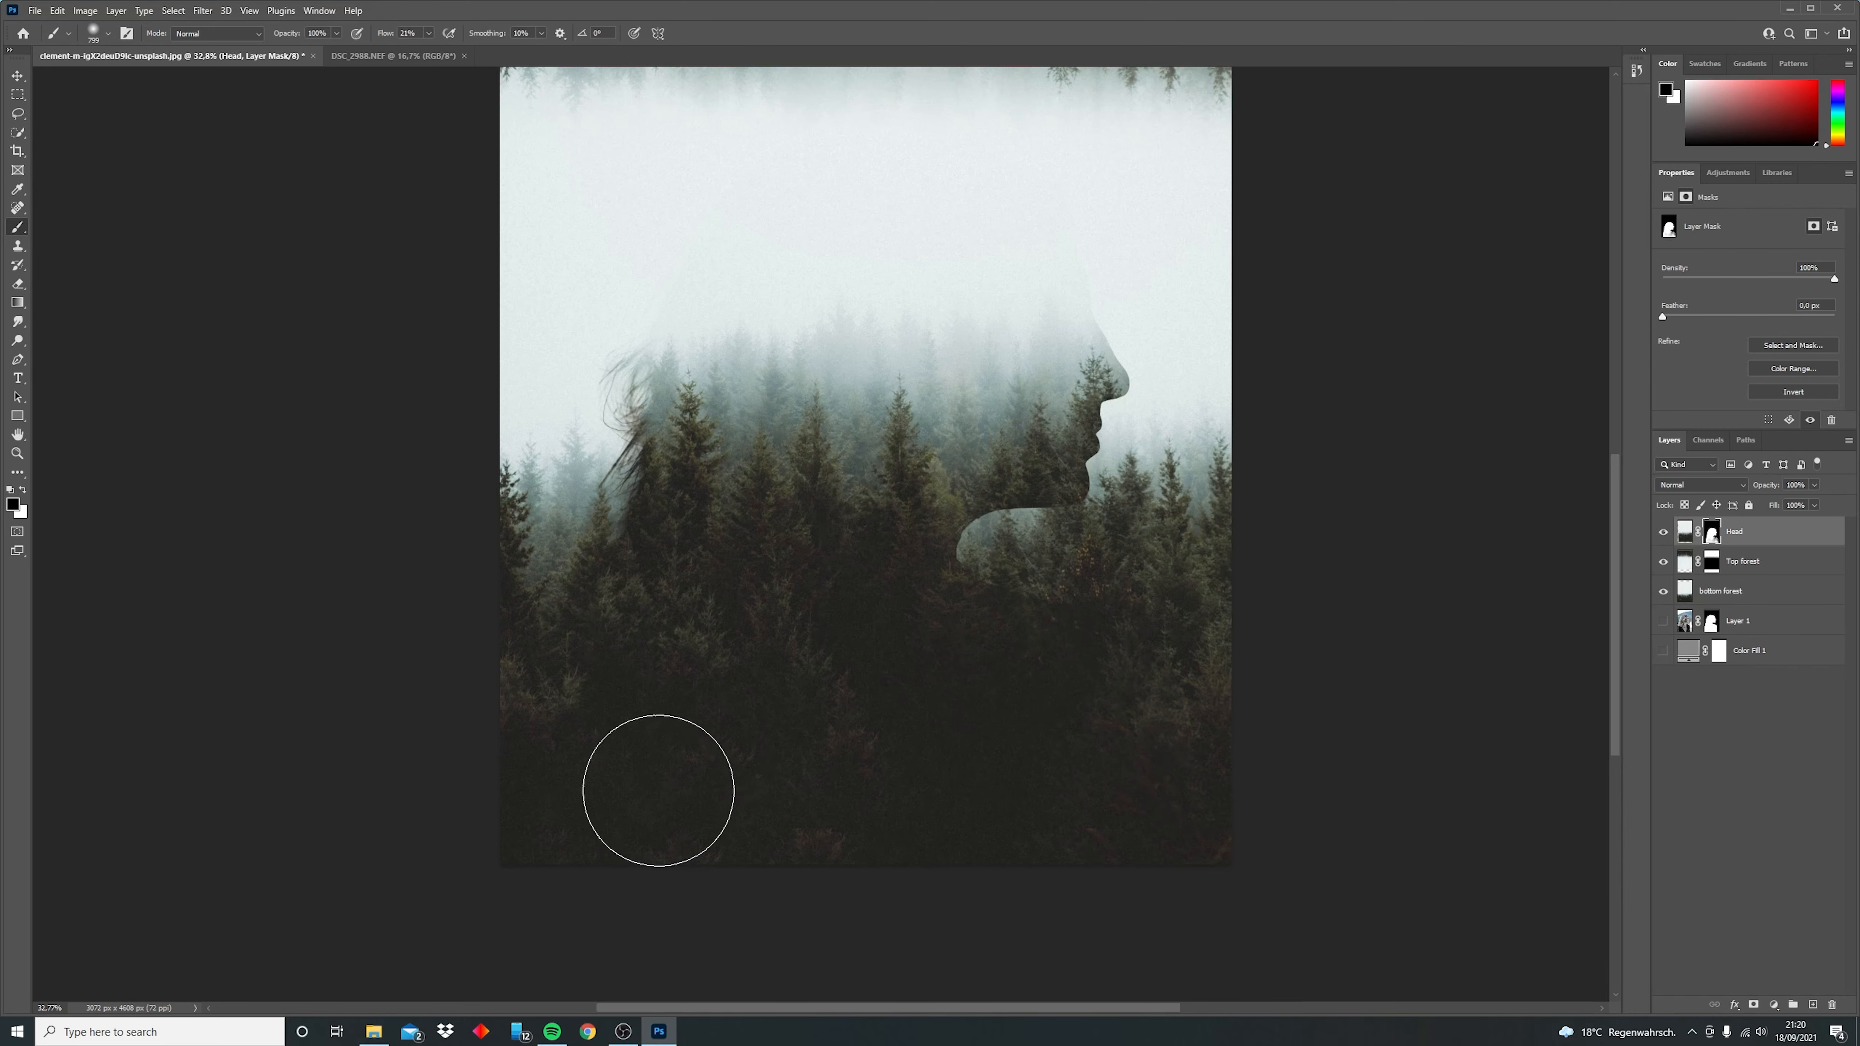
mouse_move(523, 795)
mouse_down()
mouse_move(798, 701)
mouse_move(886, 793)
mouse_move(1053, 838)
mouse_move(1154, 814)
mouse_up()
mouse_move(1023, 658)
mouse_down()
mouse_move(962, 618)
mouse_move(951, 690)
mouse_move(980, 618)
mouse_move(855, 706)
mouse_move(851, 789)
mouse_move(950, 615)
mouse_move(835, 662)
mouse_move(686, 641)
mouse_move(746, 783)
mouse_move(1121, 858)
mouse_move(586, 731)
mouse_move(1315, 742)
mouse_move(922, 679)
mouse_up()
scroll(917, 698, down, 4)
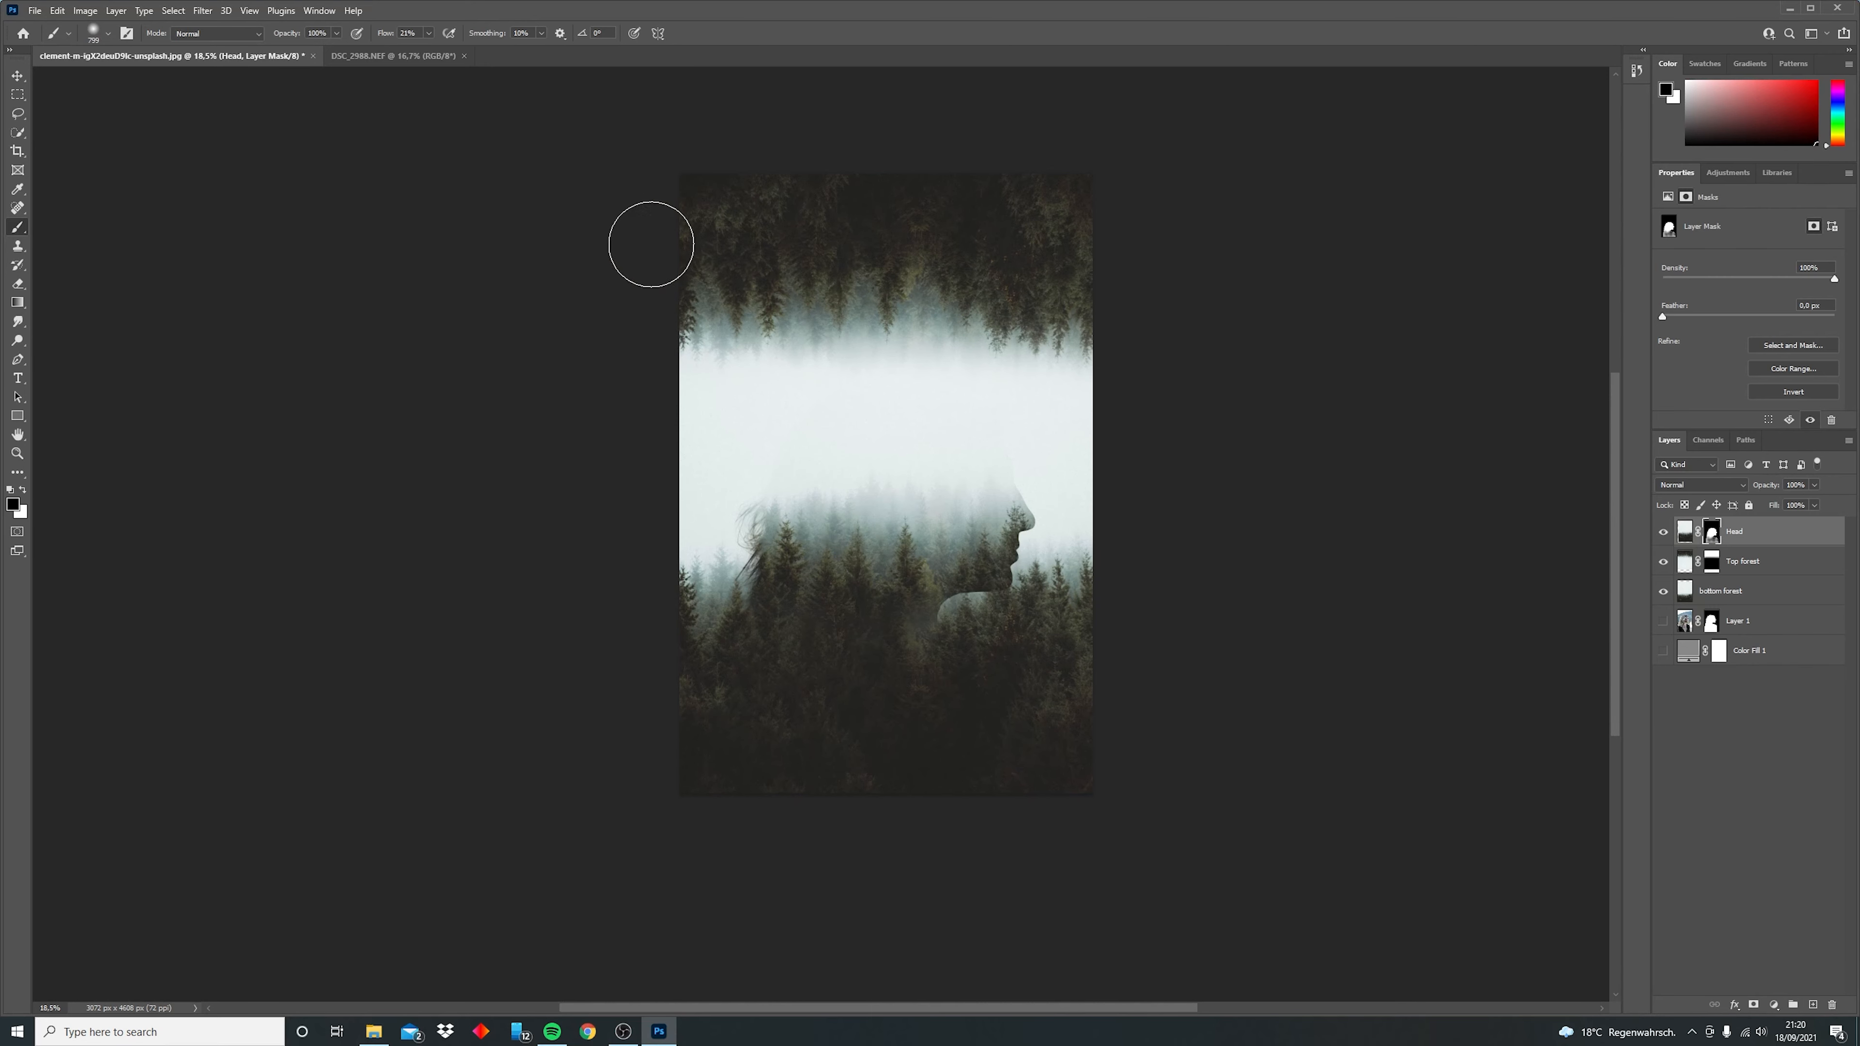
Isolate the Top forest layer by hiding all other layers.
click(1767, 571)
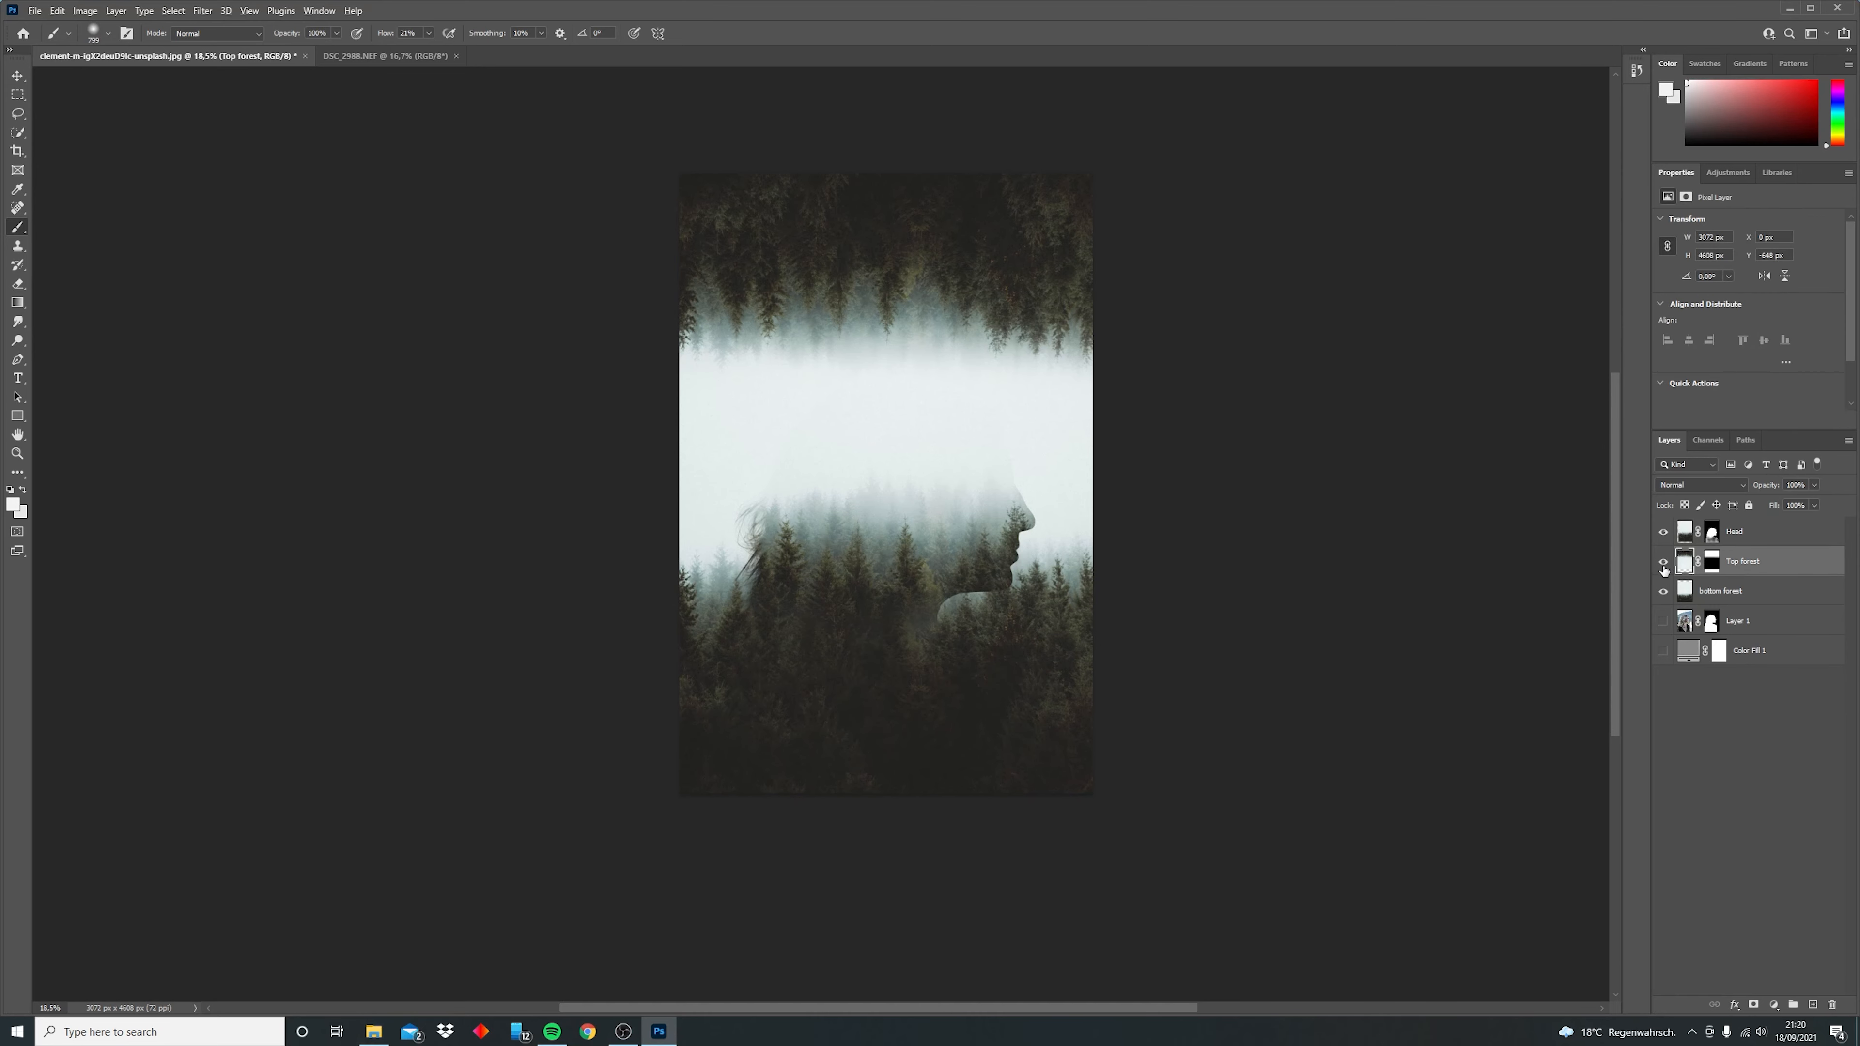
alt+click(1663, 561)
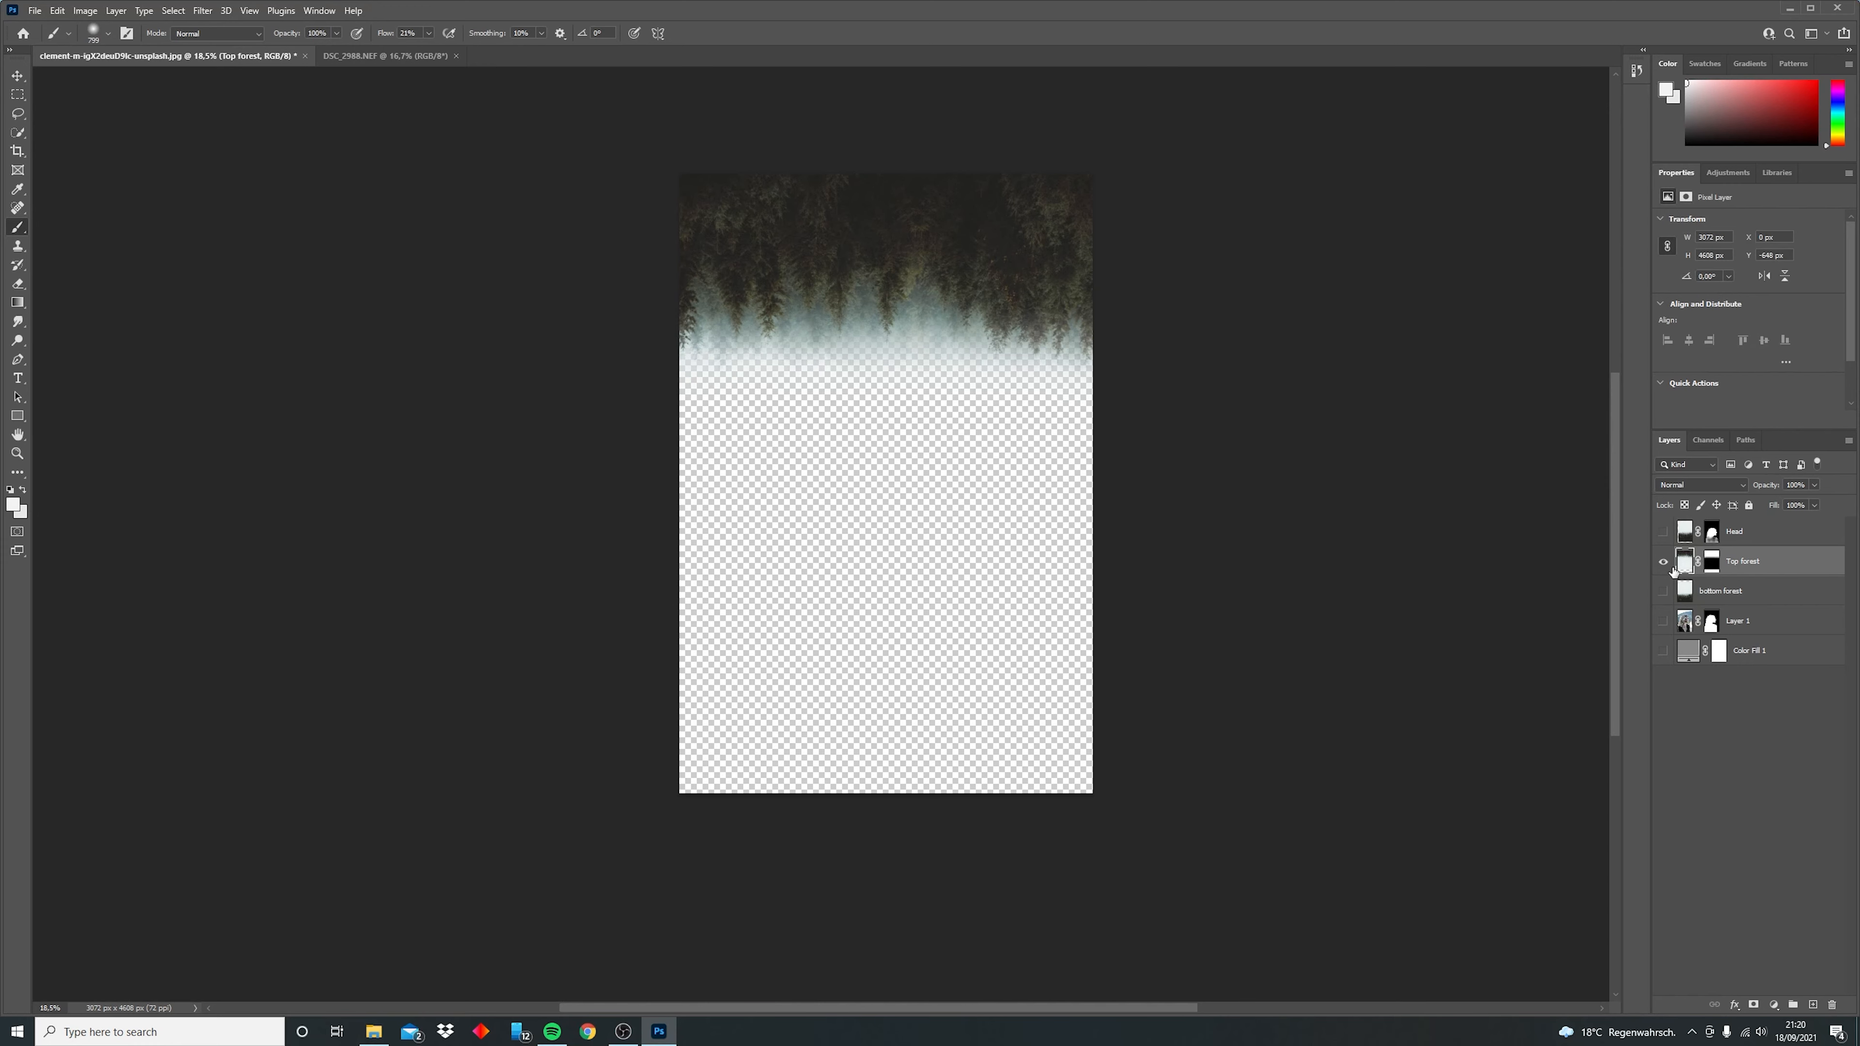